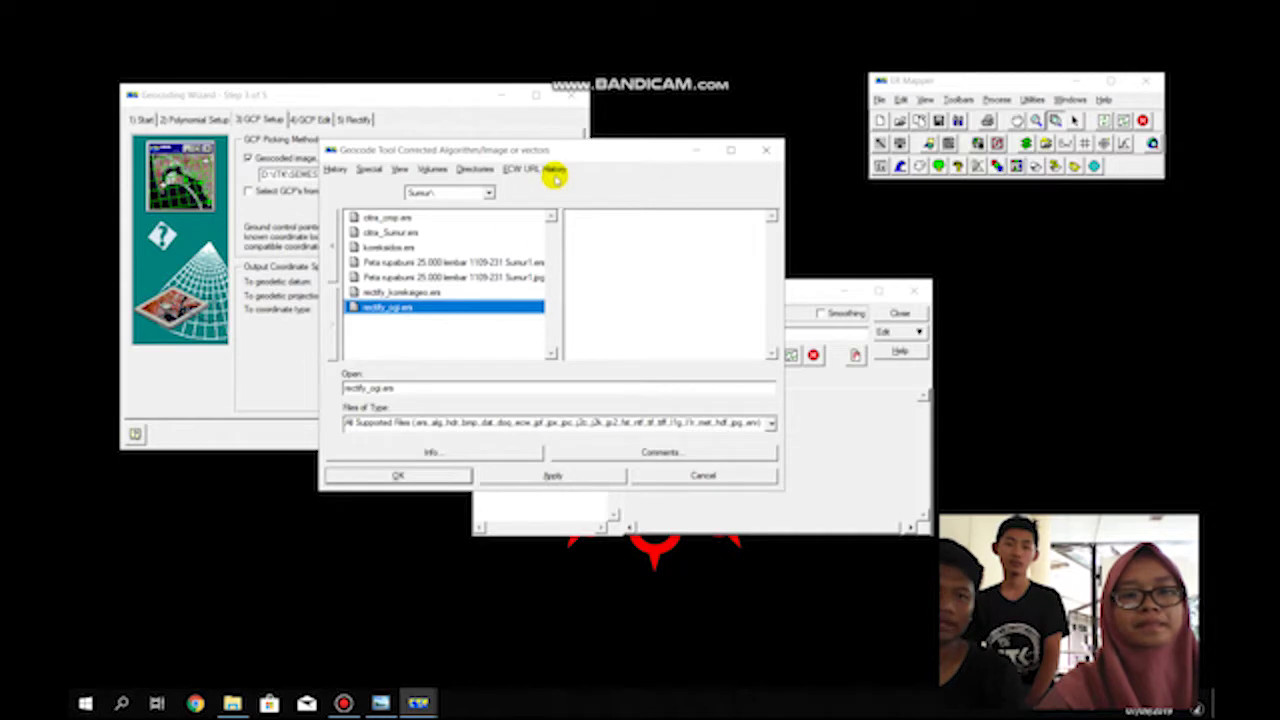
Load rectify_sumur.ers from the Supervised & Unsupervised folder as the geocoded reference image for picking ground control points
double_click(393, 210)
click(608, 247)
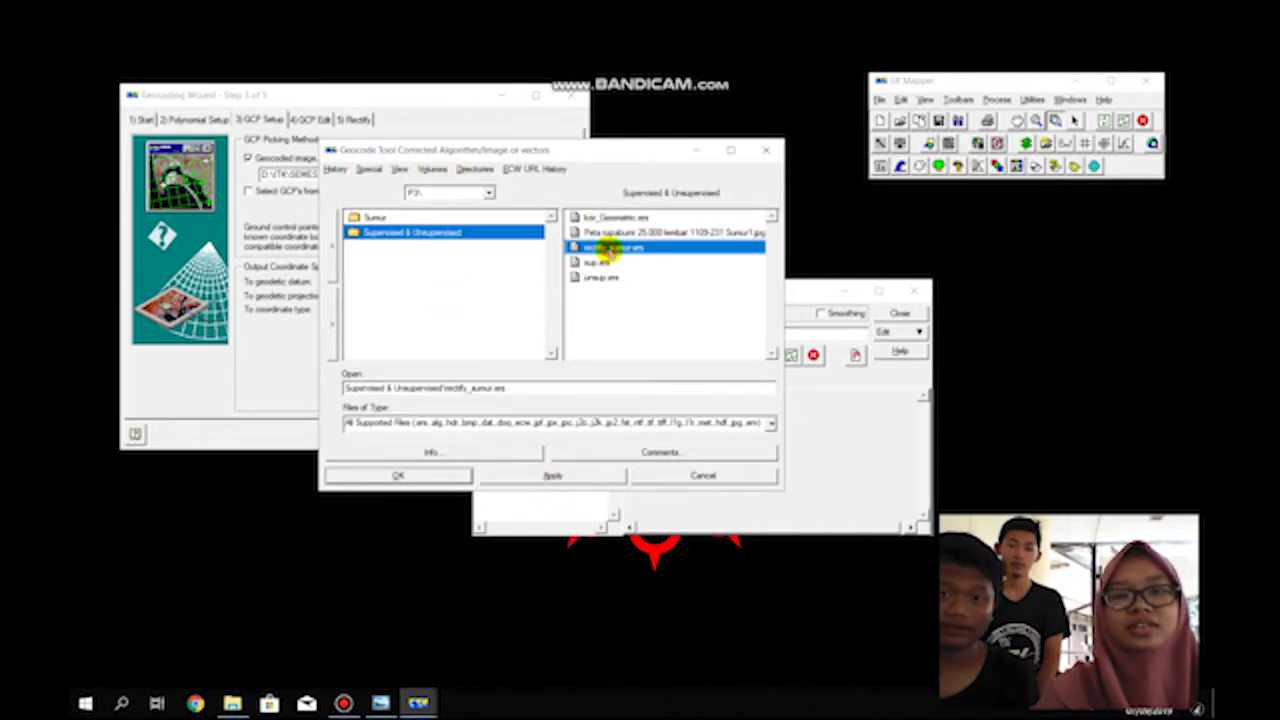
click(424, 477)
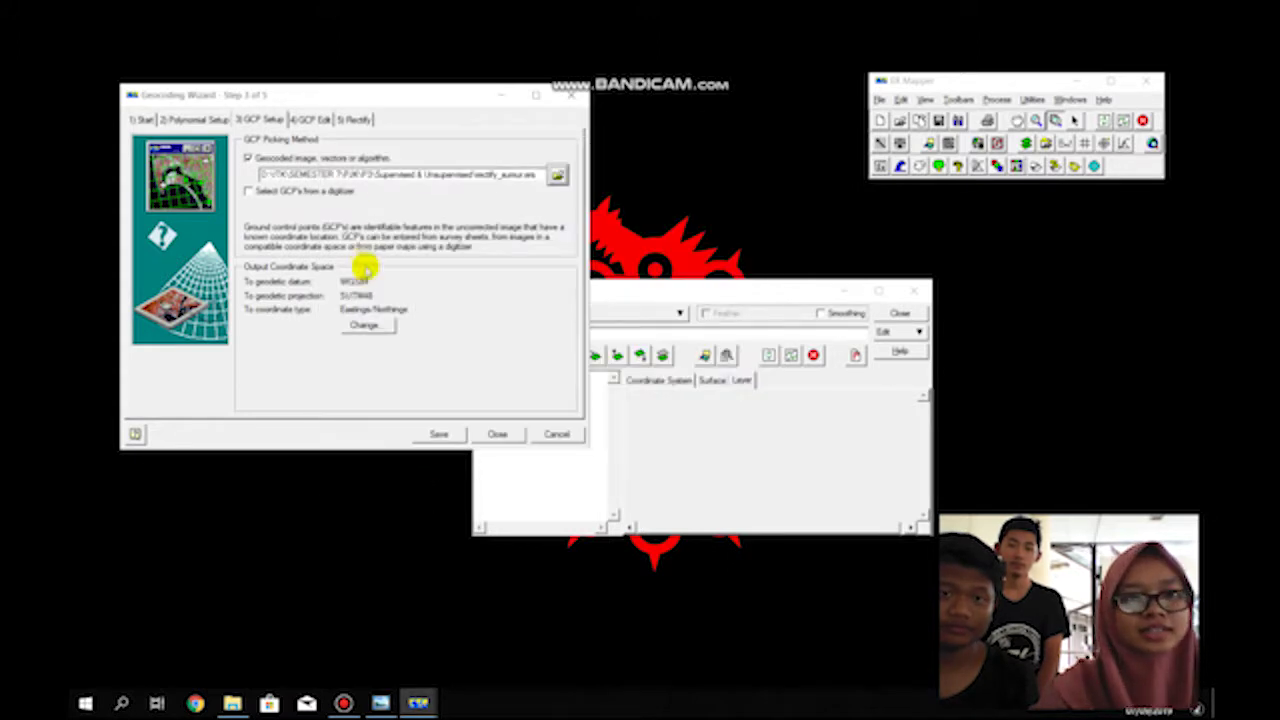
Set the output coordinate system type to Latitude/Longitude and accept converting the ground control points
click(362, 323)
click(401, 304)
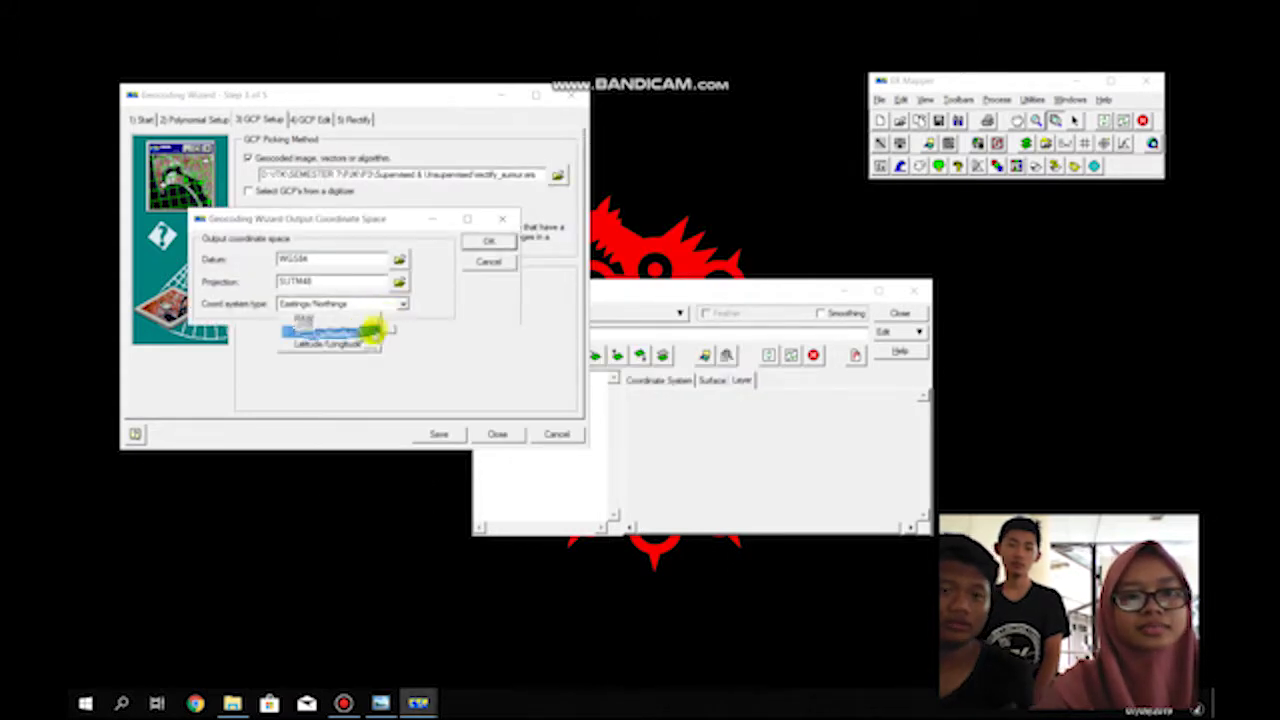
click(363, 344)
click(484, 242)
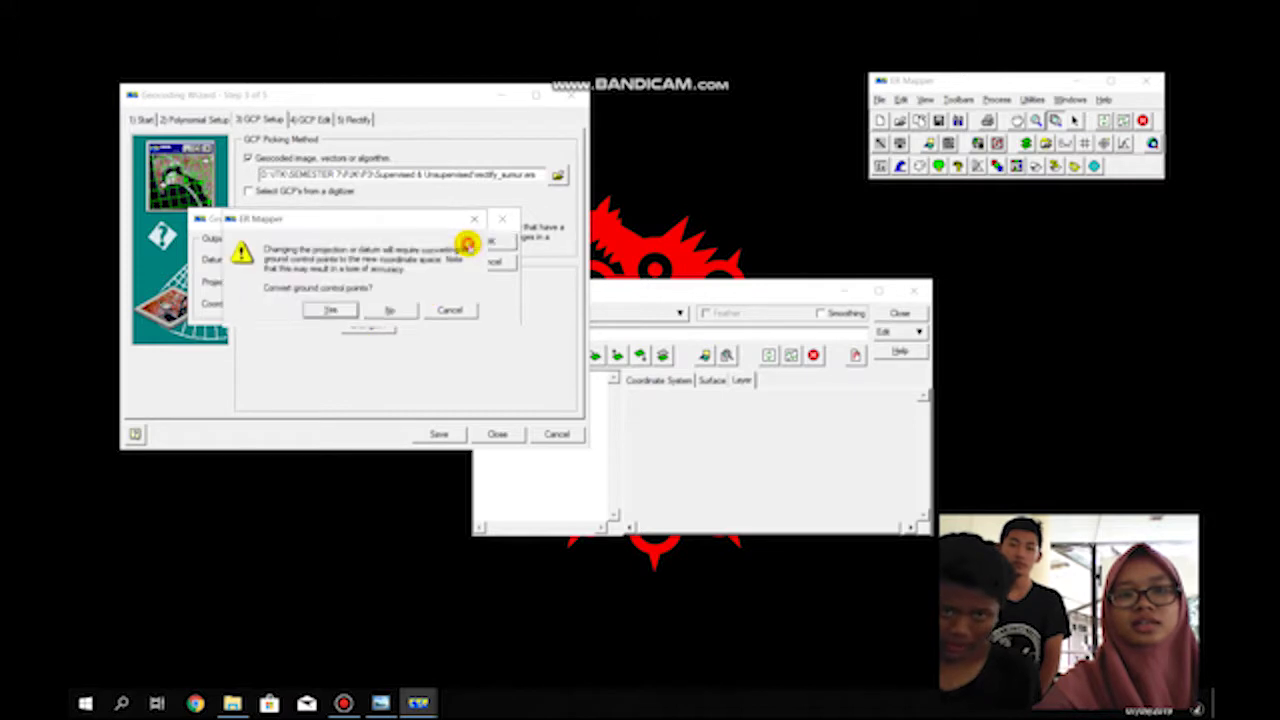
click(331, 310)
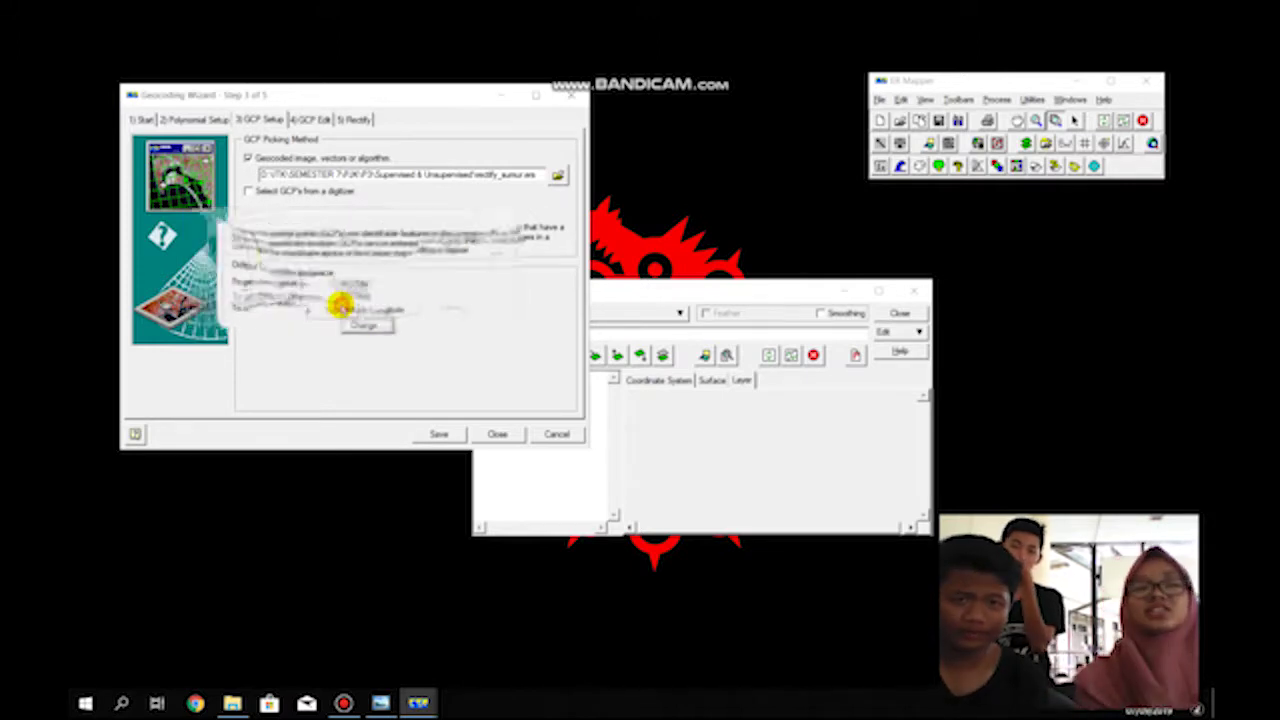
Open the GCP Edit stage and close both the corrected and uncorrected GCP zoom windows
click(318, 119)
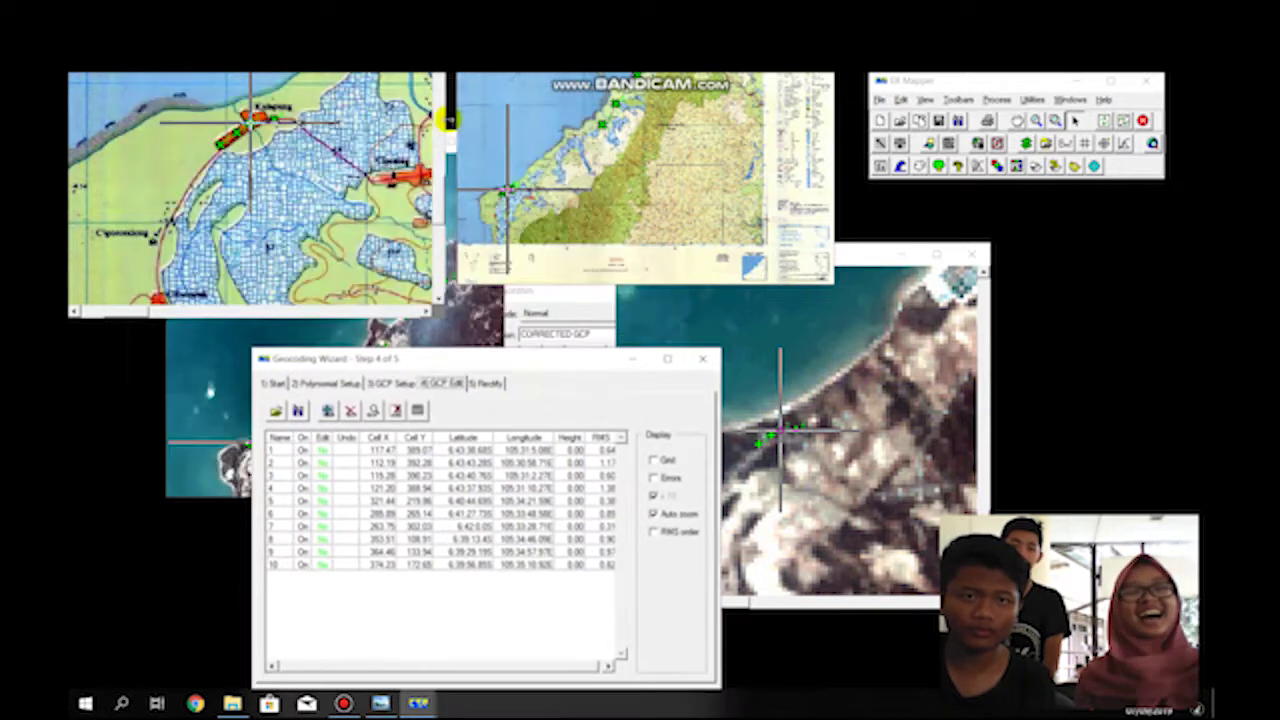
drag(173, 84, 318, 192)
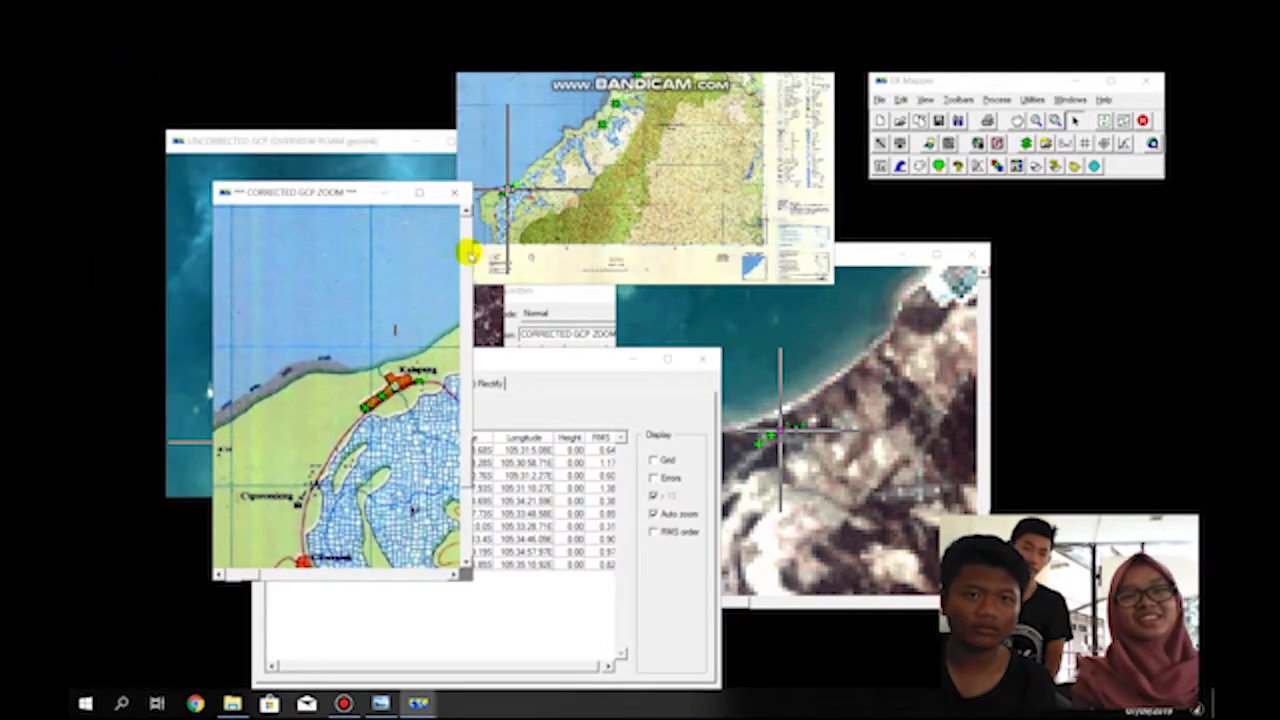
drag(473, 253, 614, 258)
click(619, 193)
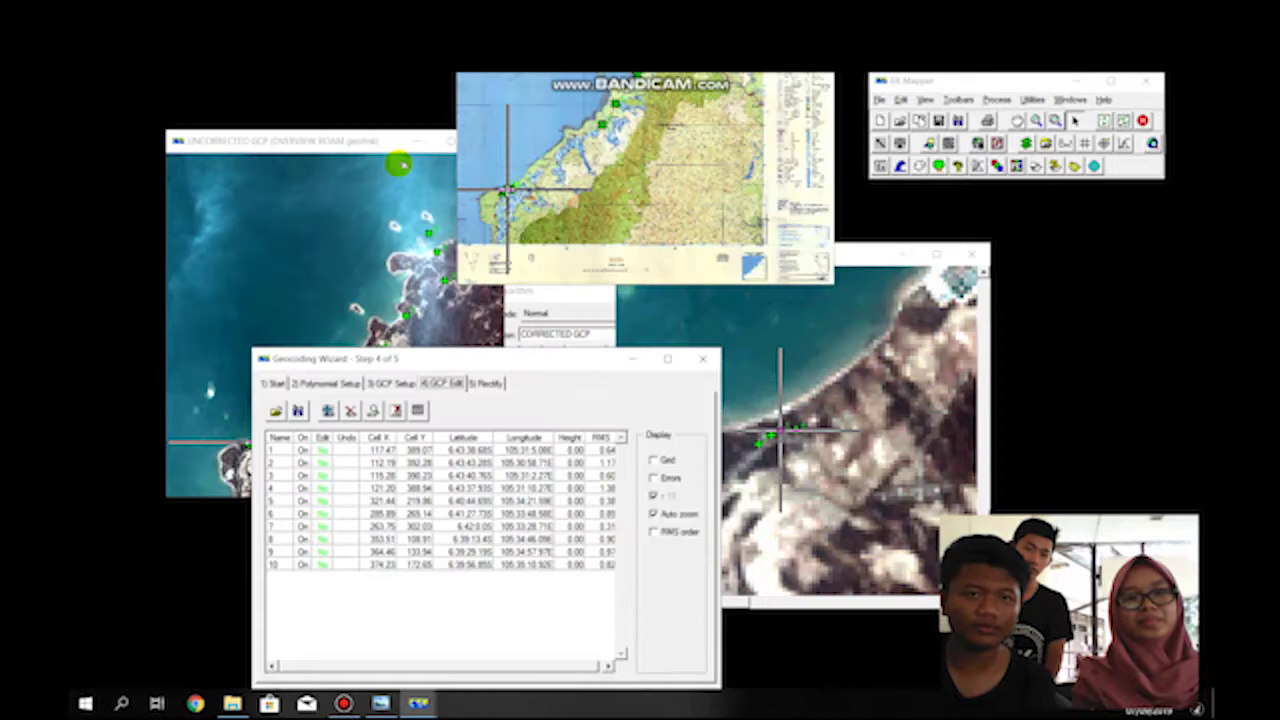
drag(830, 133, 686, 133)
drag(537, 80, 394, 246)
click(743, 257)
click(972, 254)
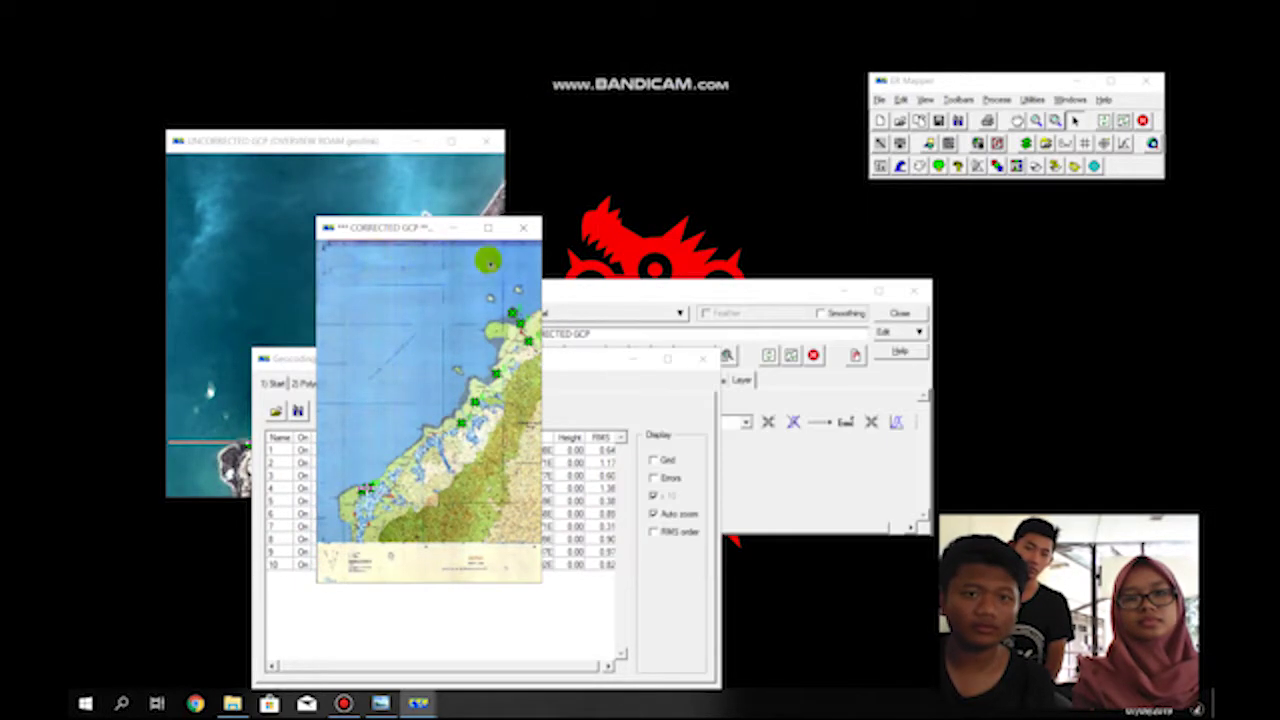
Widen the corrected GCP map window, place it beside the uncorrected image, and move the Algorithm window clear of it
drag(541, 251, 629, 251)
drag(500, 223, 666, 145)
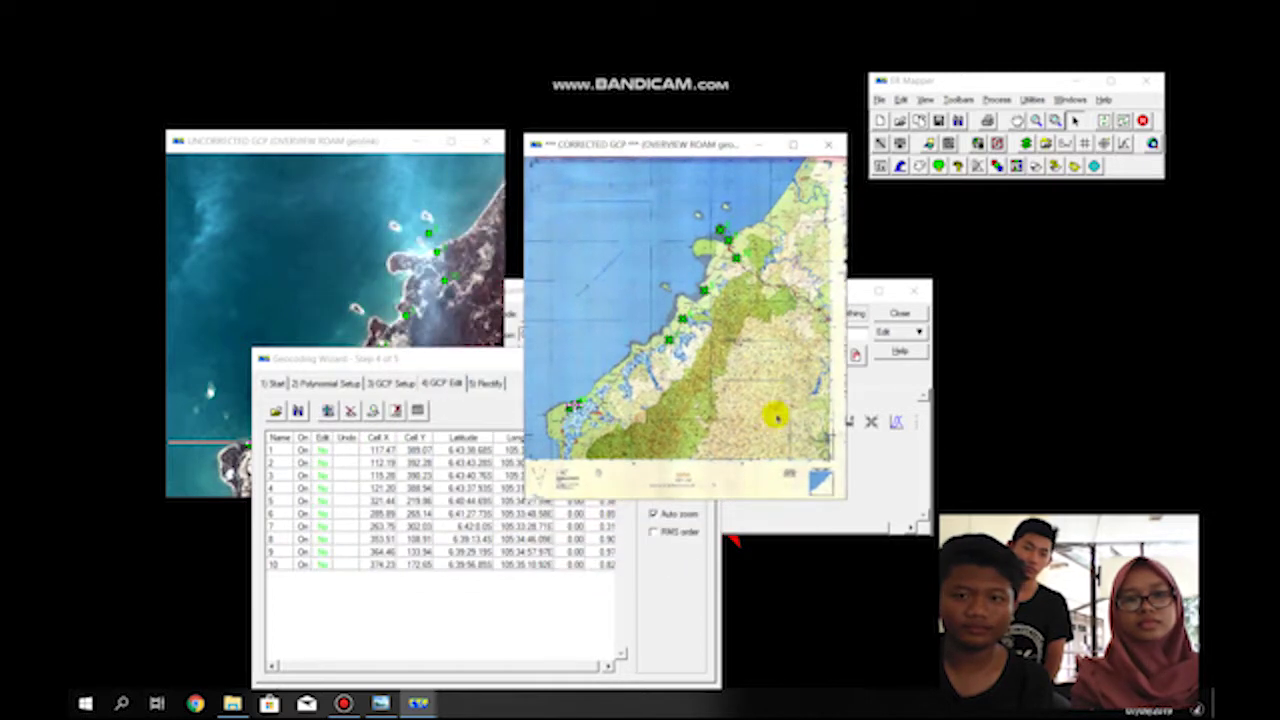
click(882, 504)
drag(646, 292, 895, 347)
Set the uncorrected image's coordinate system to projection SUTM48 with datum WGS84
click(895, 434)
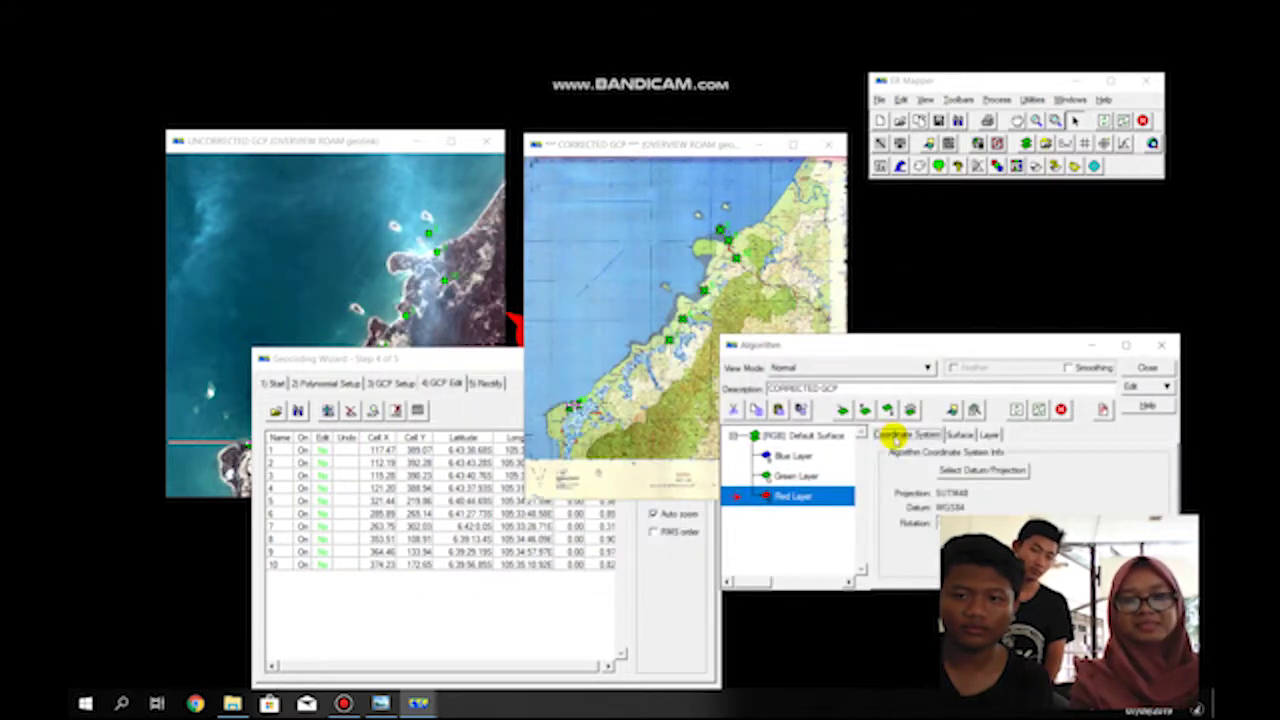
click(361, 140)
click(946, 476)
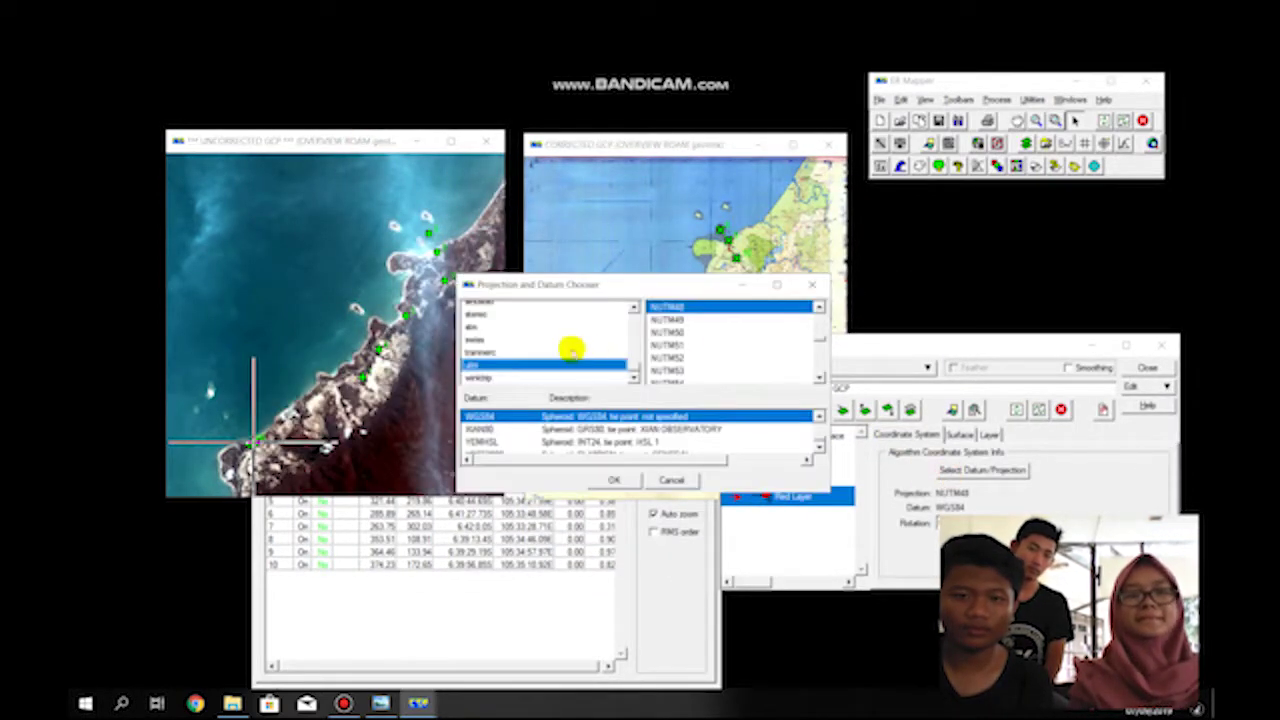
drag(820, 340, 814, 363)
click(766, 349)
click(617, 480)
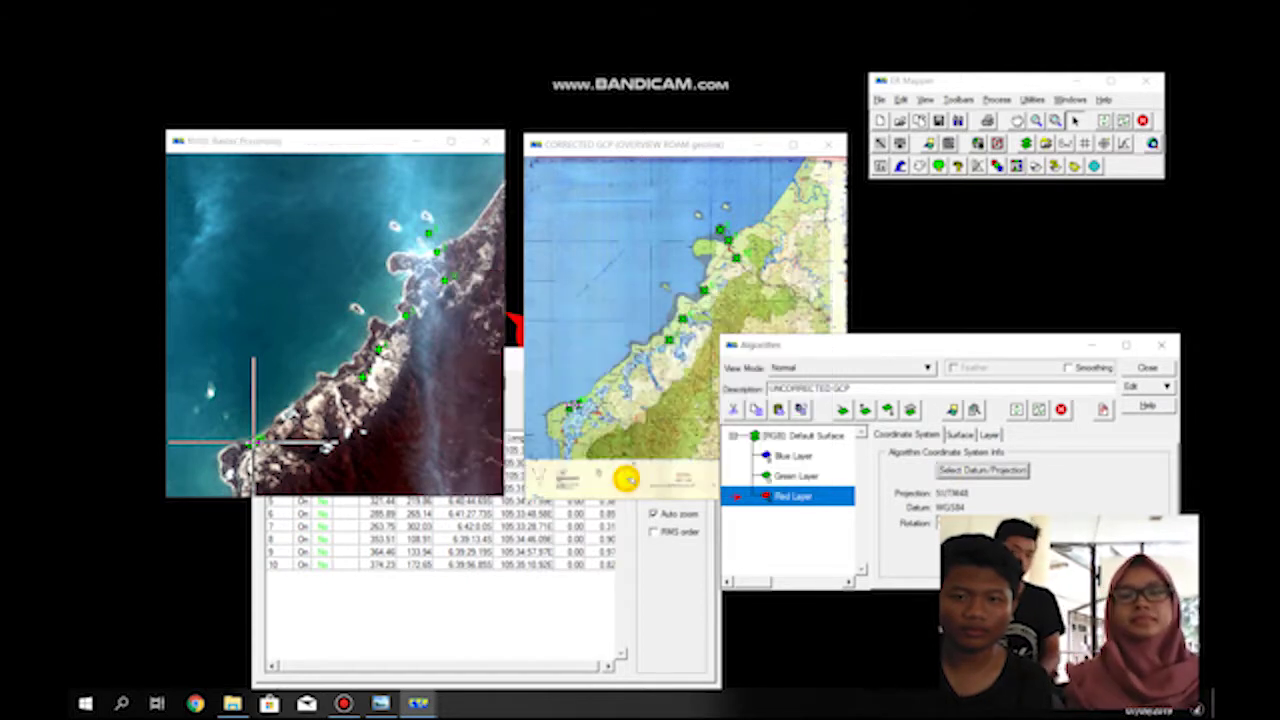
Zoom the corrected map to the coastal area around the existing control points and set its geolink to Window
click(684, 172)
right_click(678, 303)
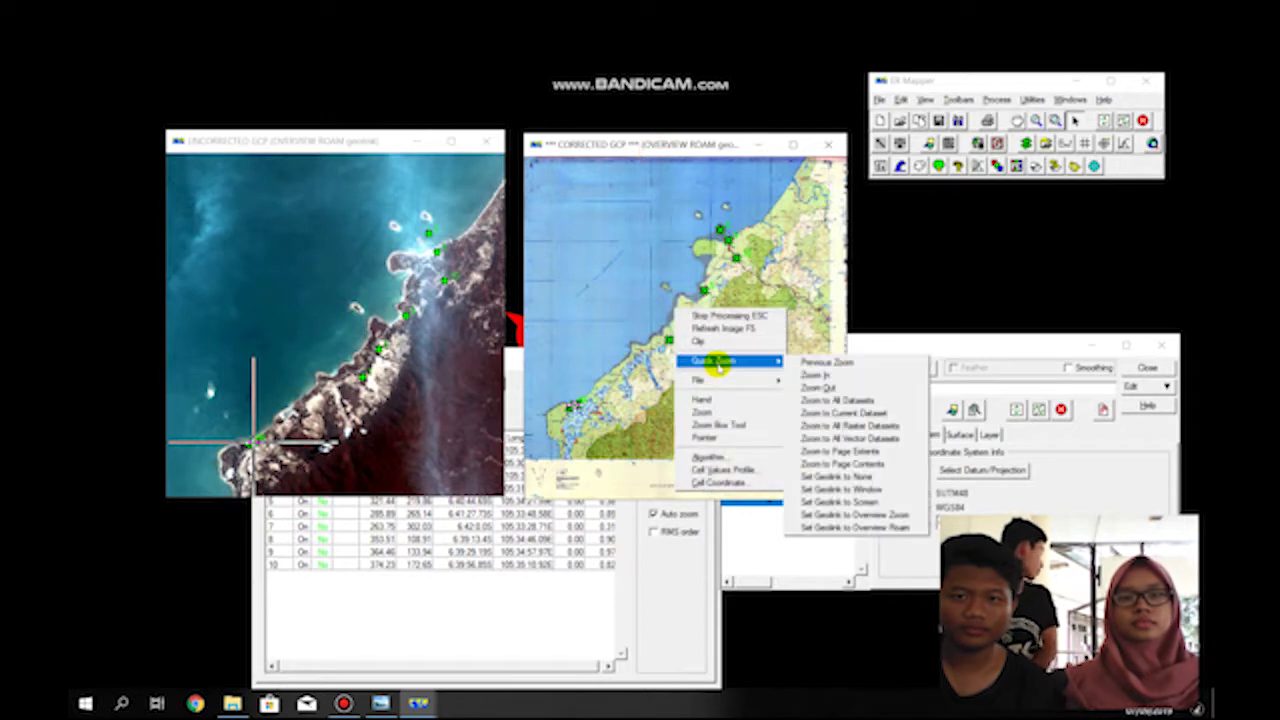
click(1056, 120)
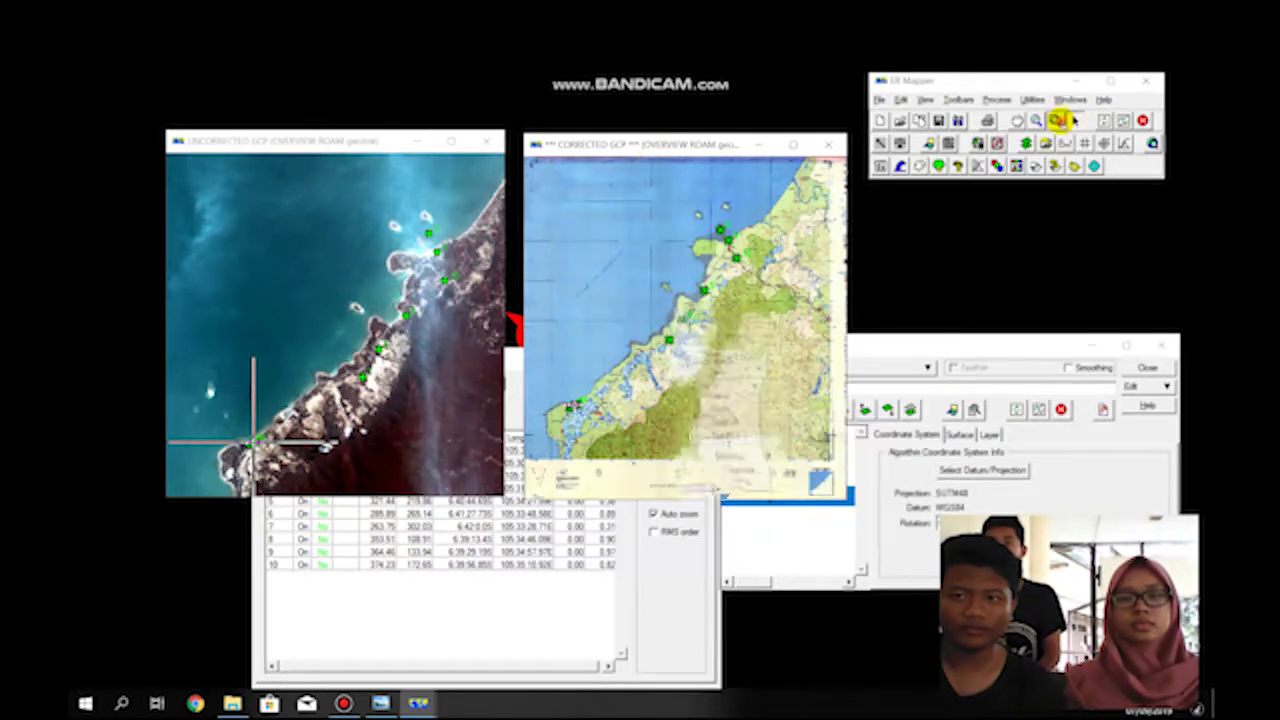
drag(646, 243, 792, 298)
right_click(705, 253)
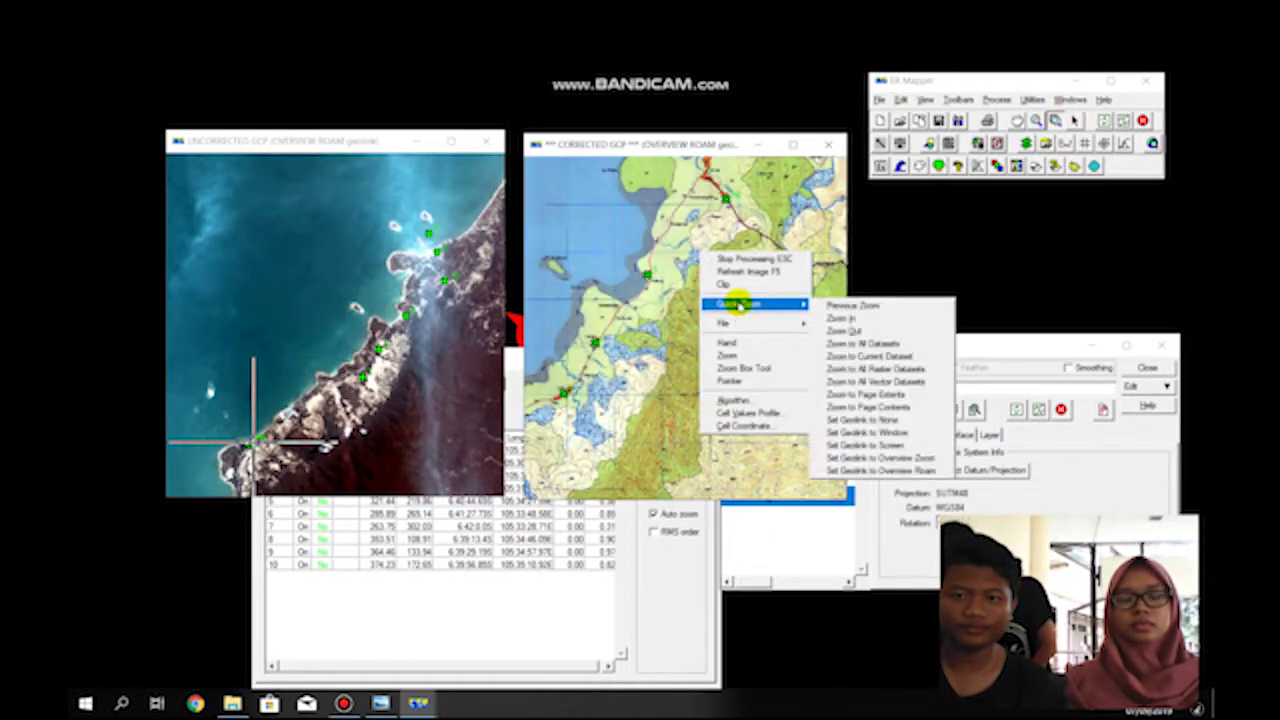
mouse_move(760, 303)
click(868, 432)
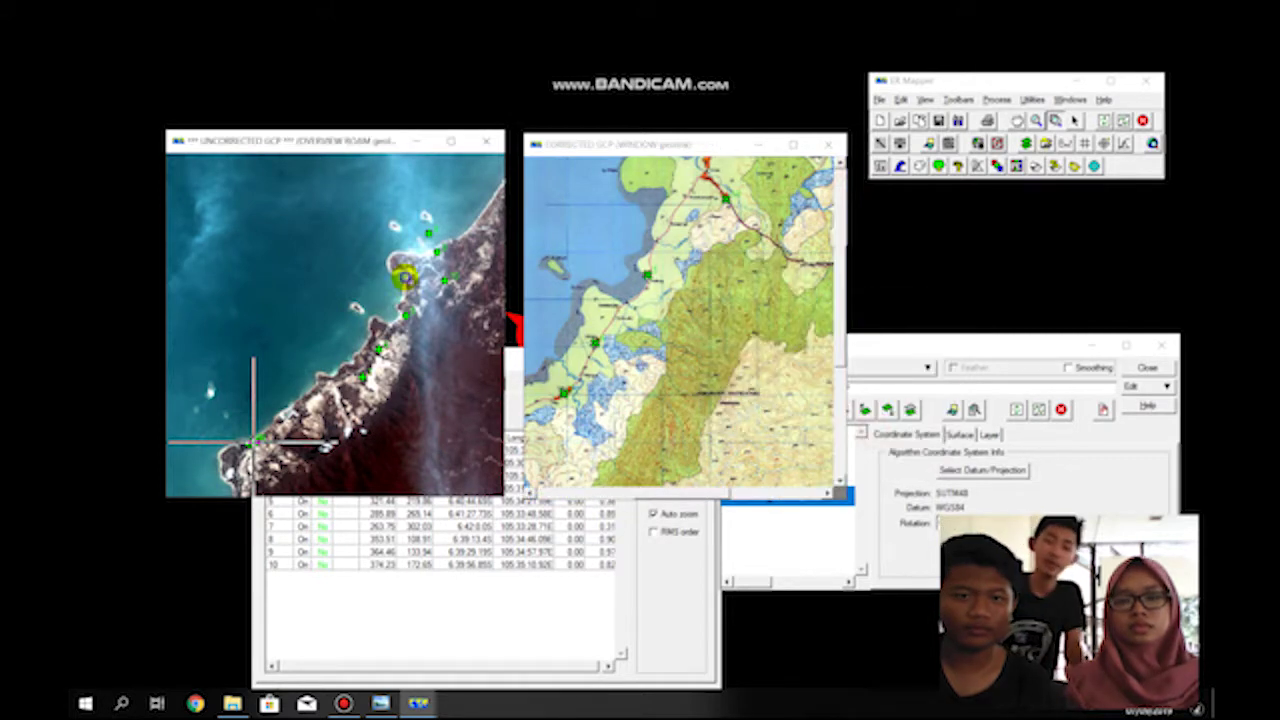
Set the uncorrected GCP image's geolink to Window
right_click(402, 283)
mouse_move(495, 333)
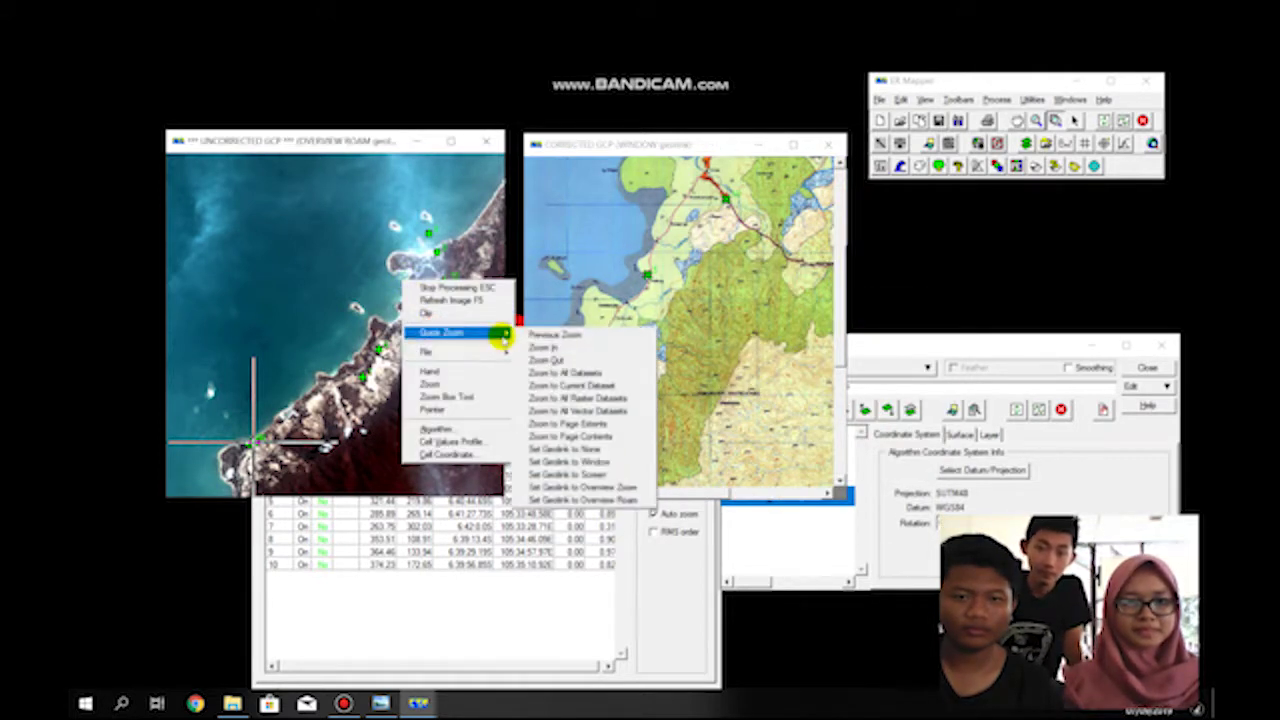
click(568, 461)
Add an eleventh ground control point and move the Geocoding Wizard below the two image windows
click(394, 634)
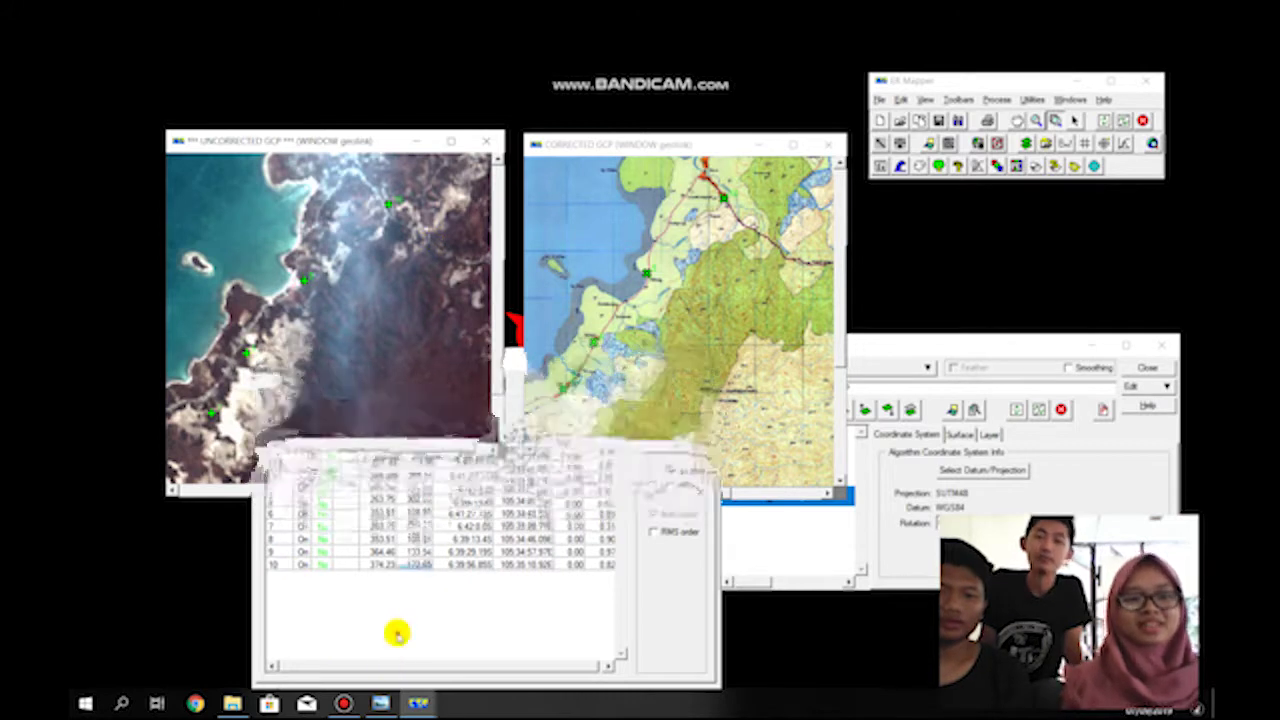
drag(497, 330, 522, 348)
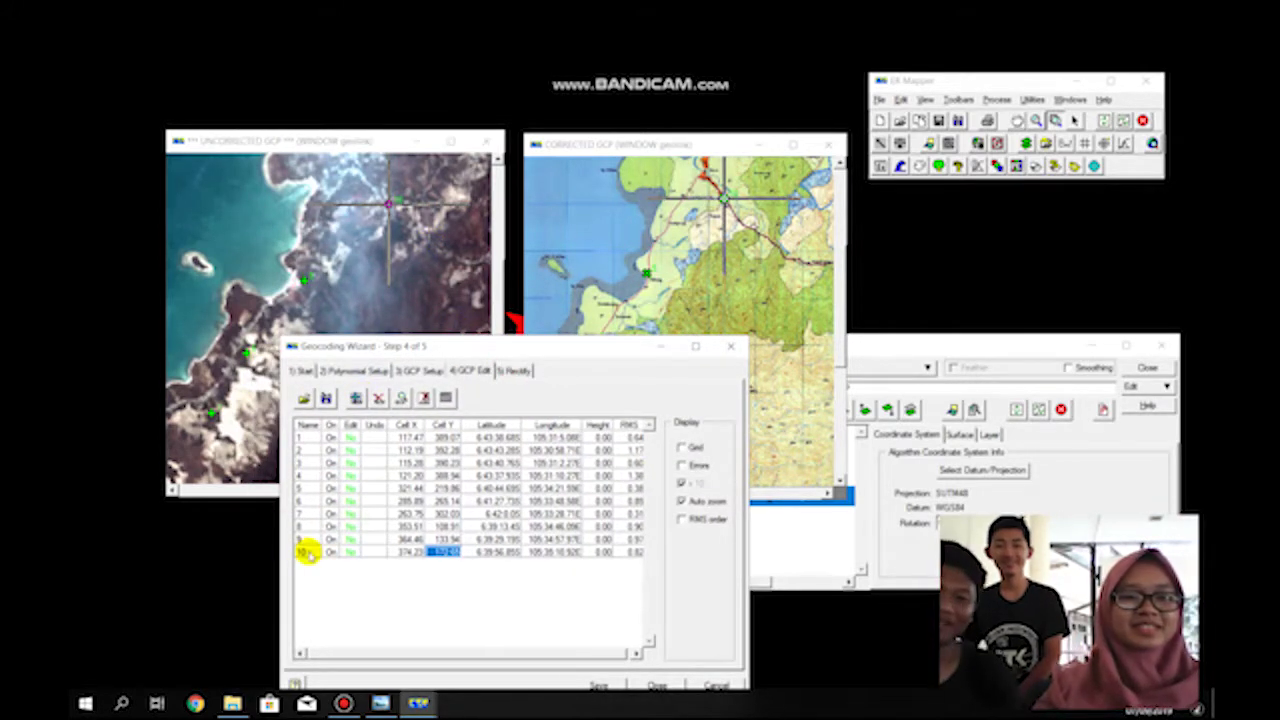
click(355, 398)
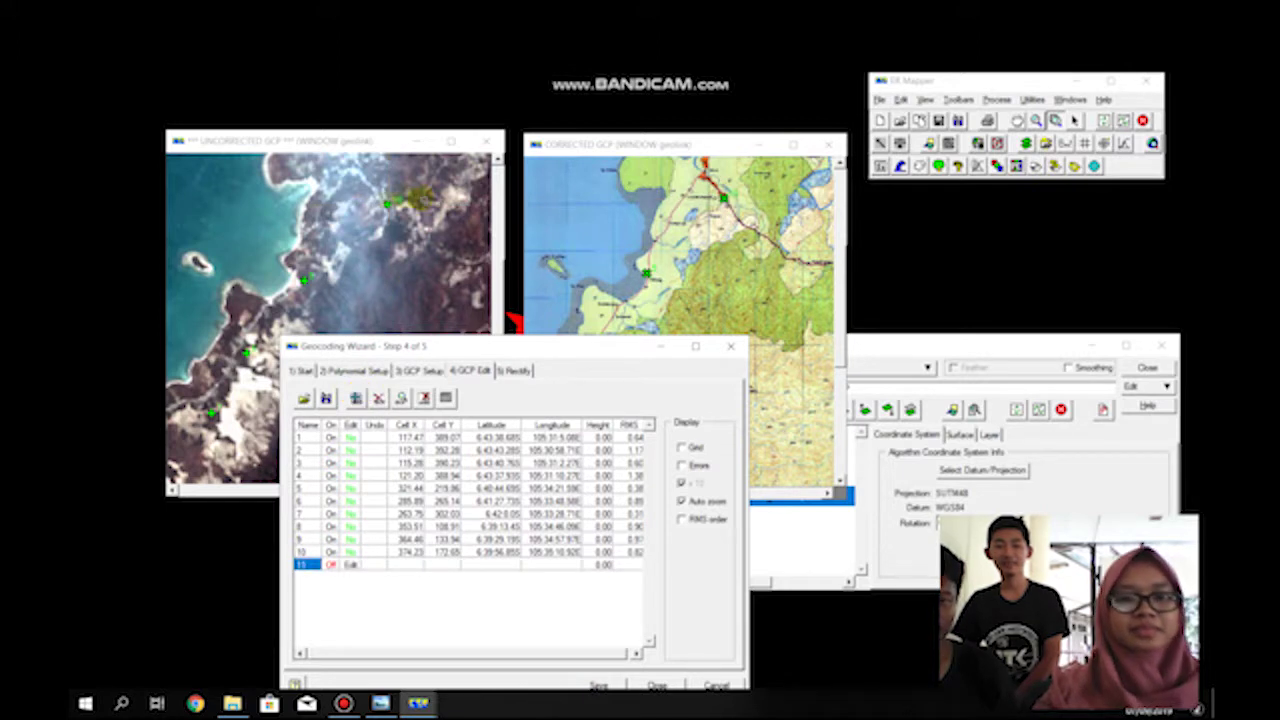
drag(571, 351, 566, 456)
click(730, 338)
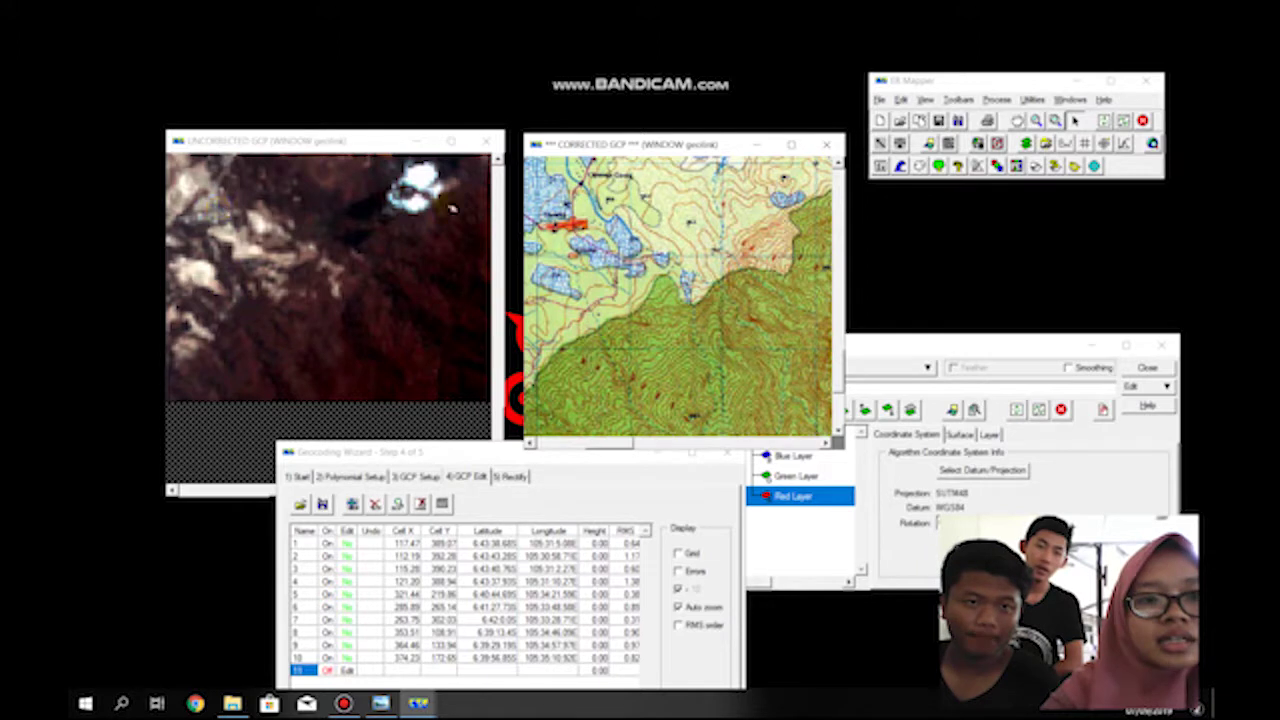
Place the eleventh control point at the red-marked settlement, about 6:43:48S 105:31:43E, on the map and matching satellite location
click(577, 219)
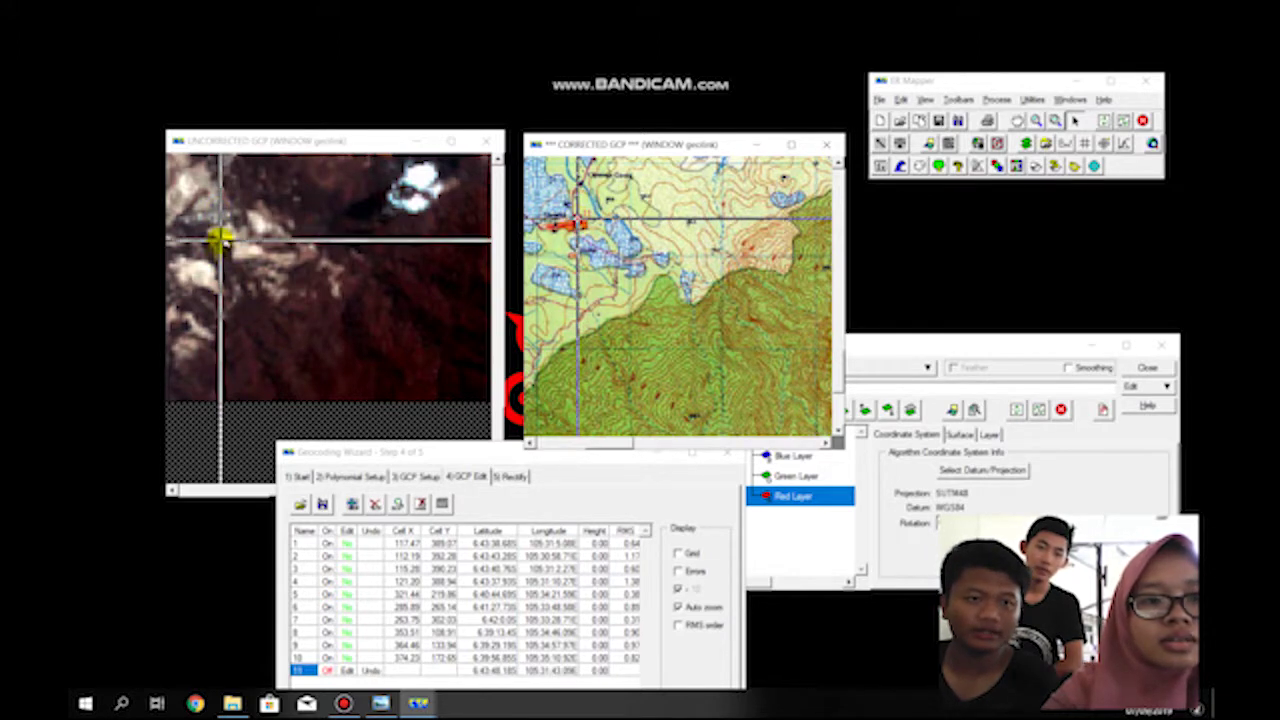
click(221, 237)
click(305, 671)
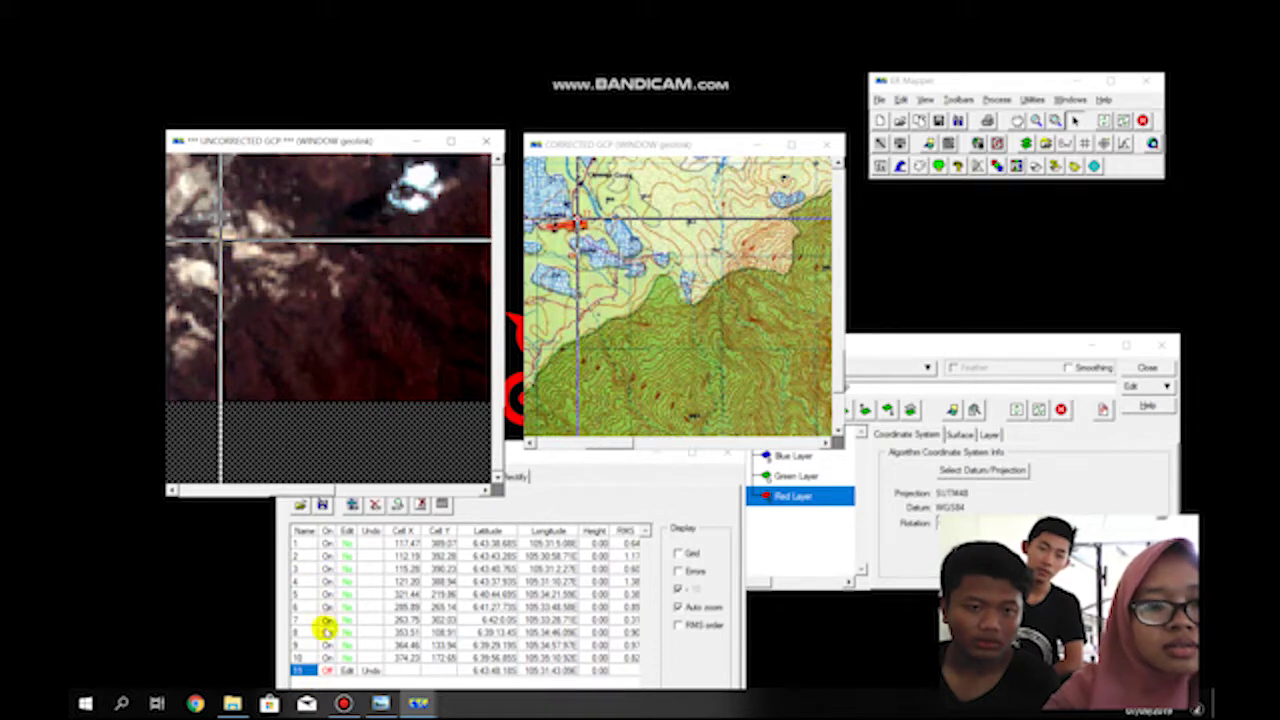
click(218, 238)
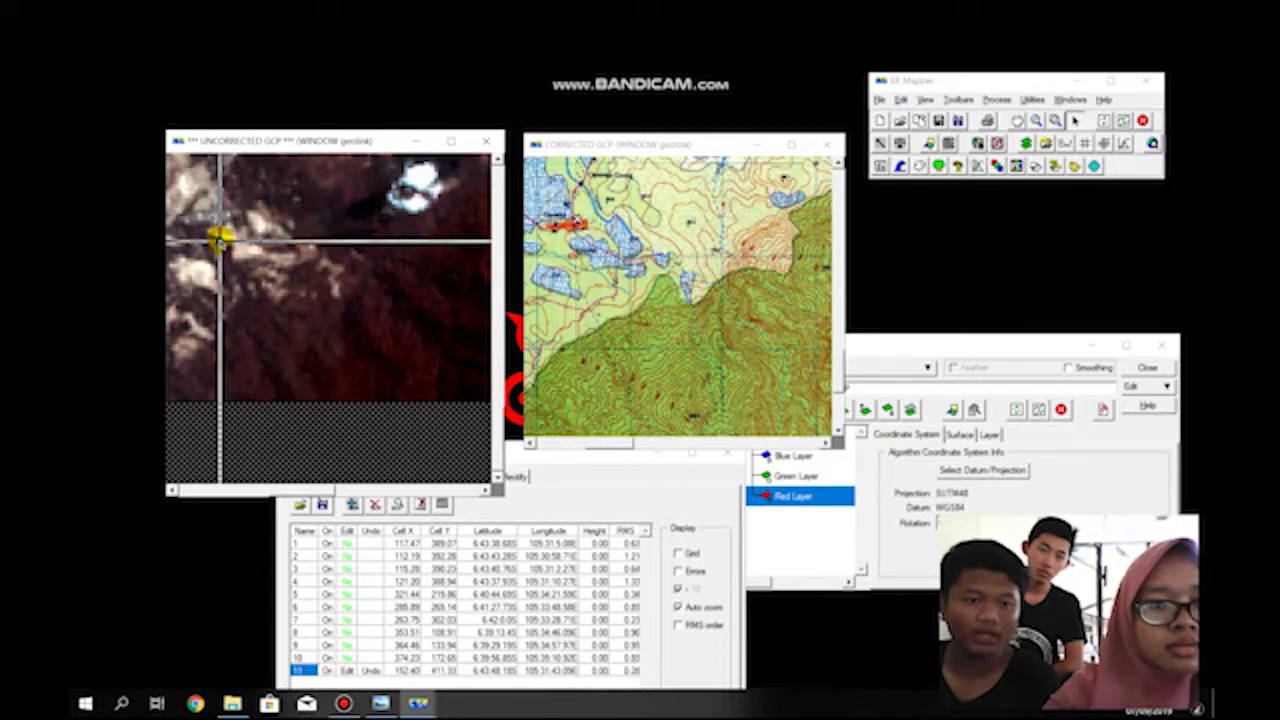
click(327, 670)
Add a twelfth control point on the coastal road, about 6:42:54S 105:32:09E, and mark it in both images
click(352, 505)
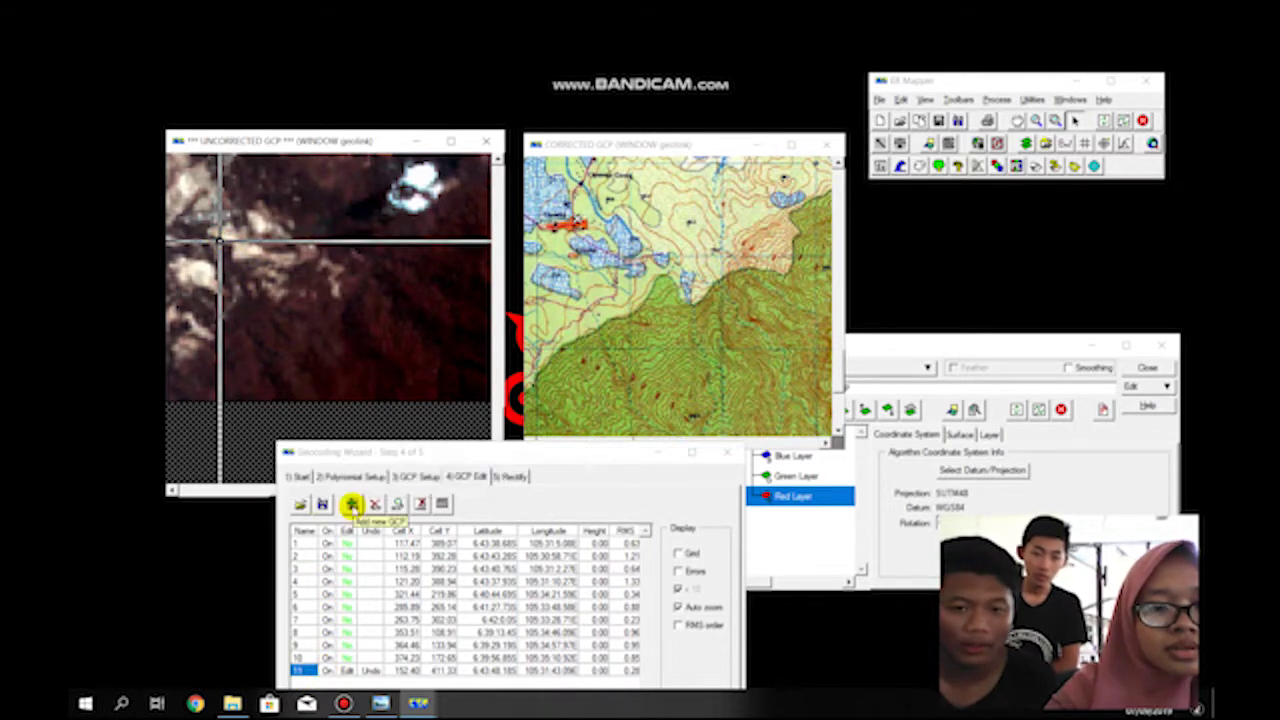
click(352, 505)
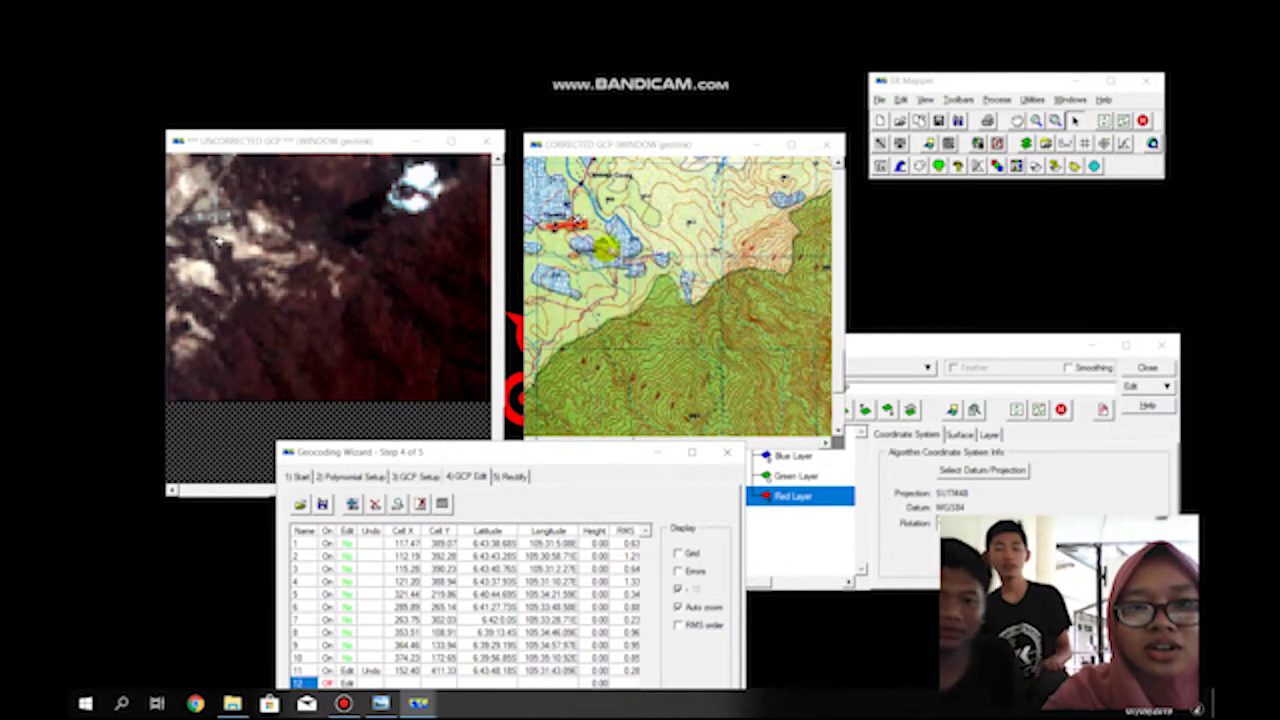
click(218, 240)
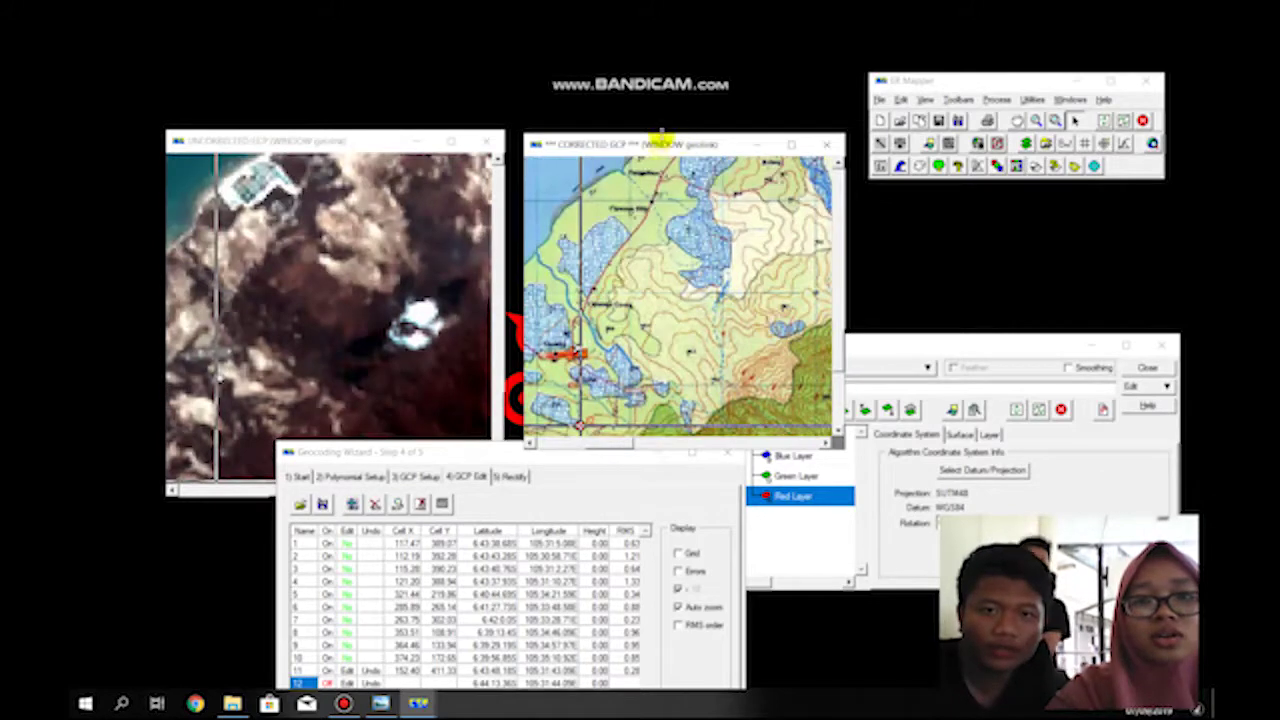
click(658, 182)
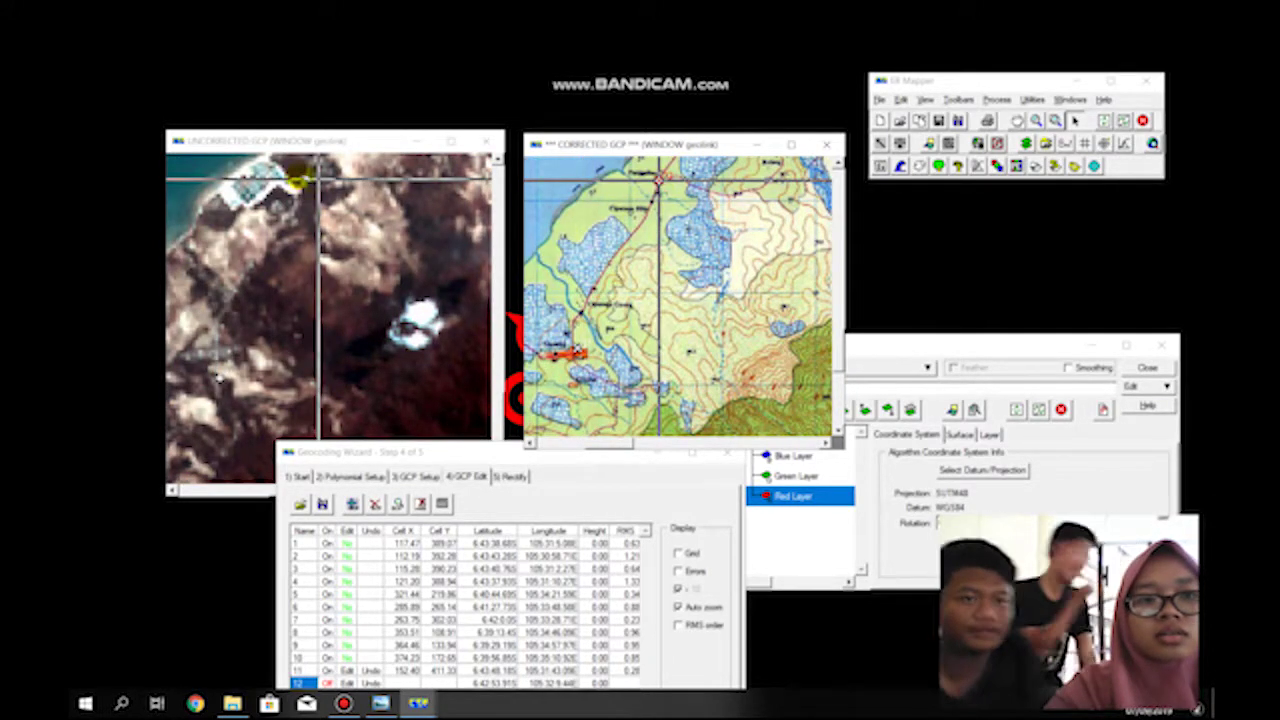
click(316, 178)
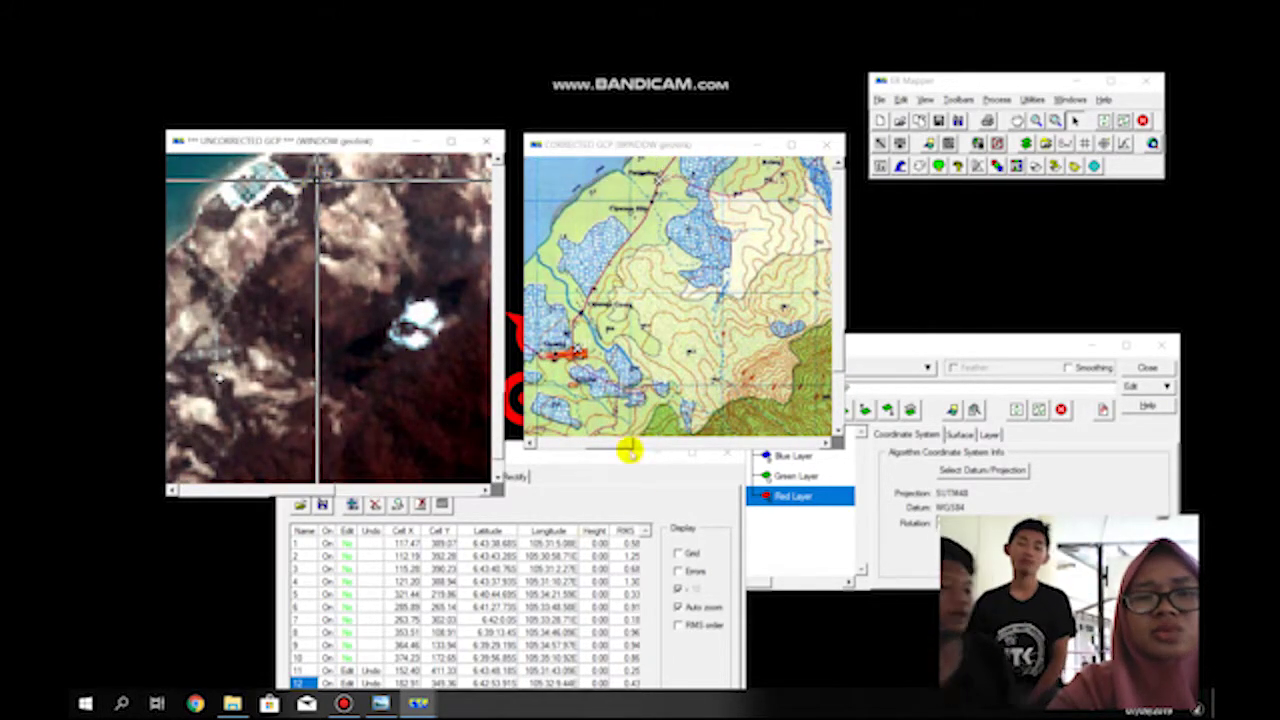
Add a thirteenth control point at the road junction northeast of the previous point and mark it in both images
click(516, 455)
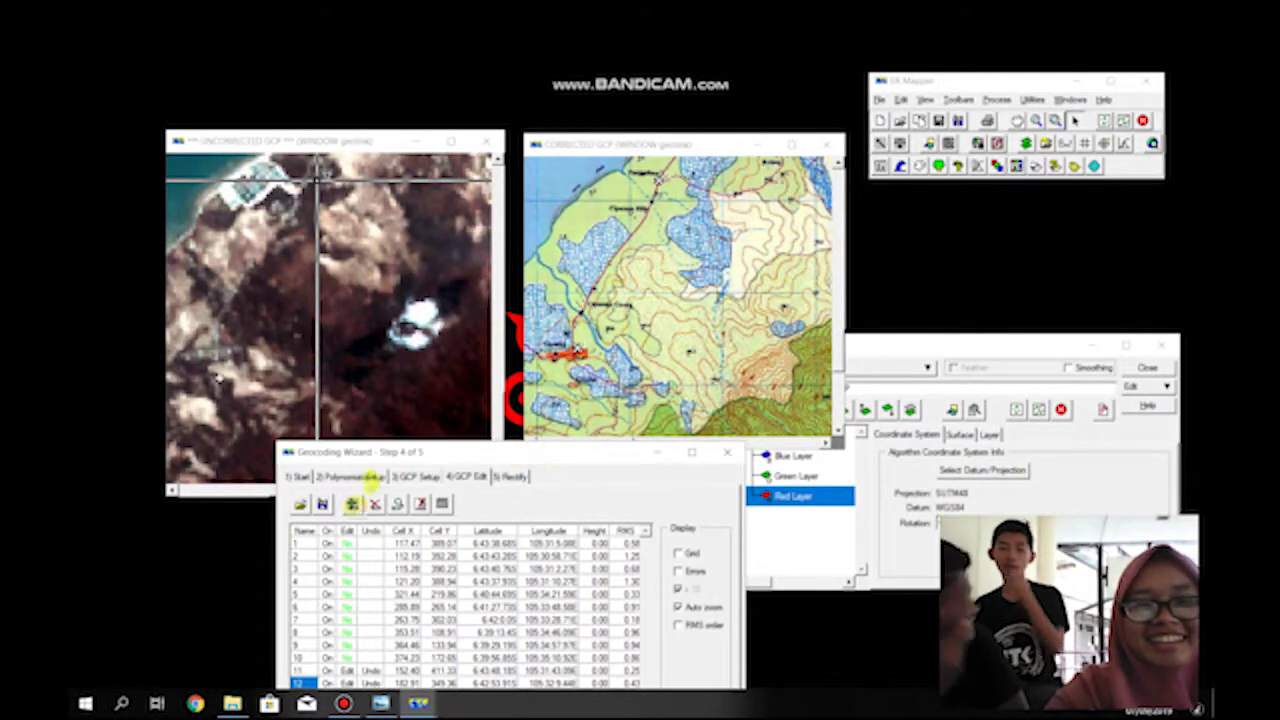
click(838, 343)
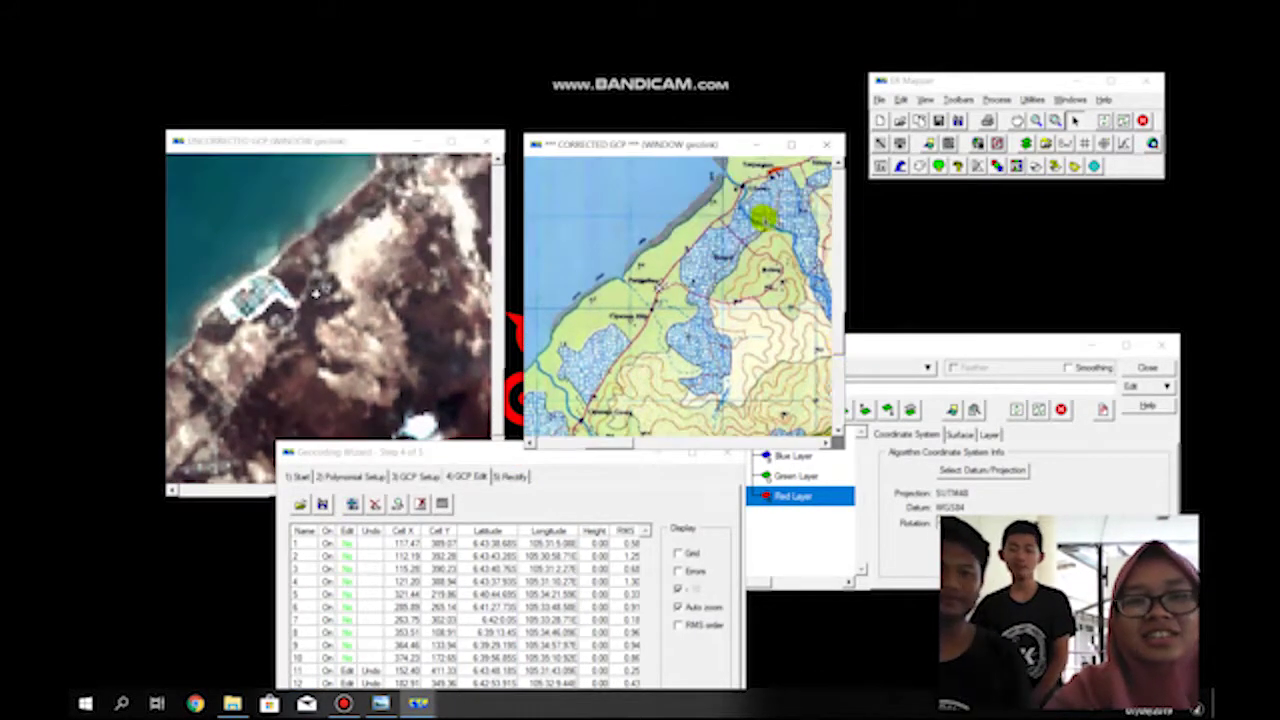
click(840, 330)
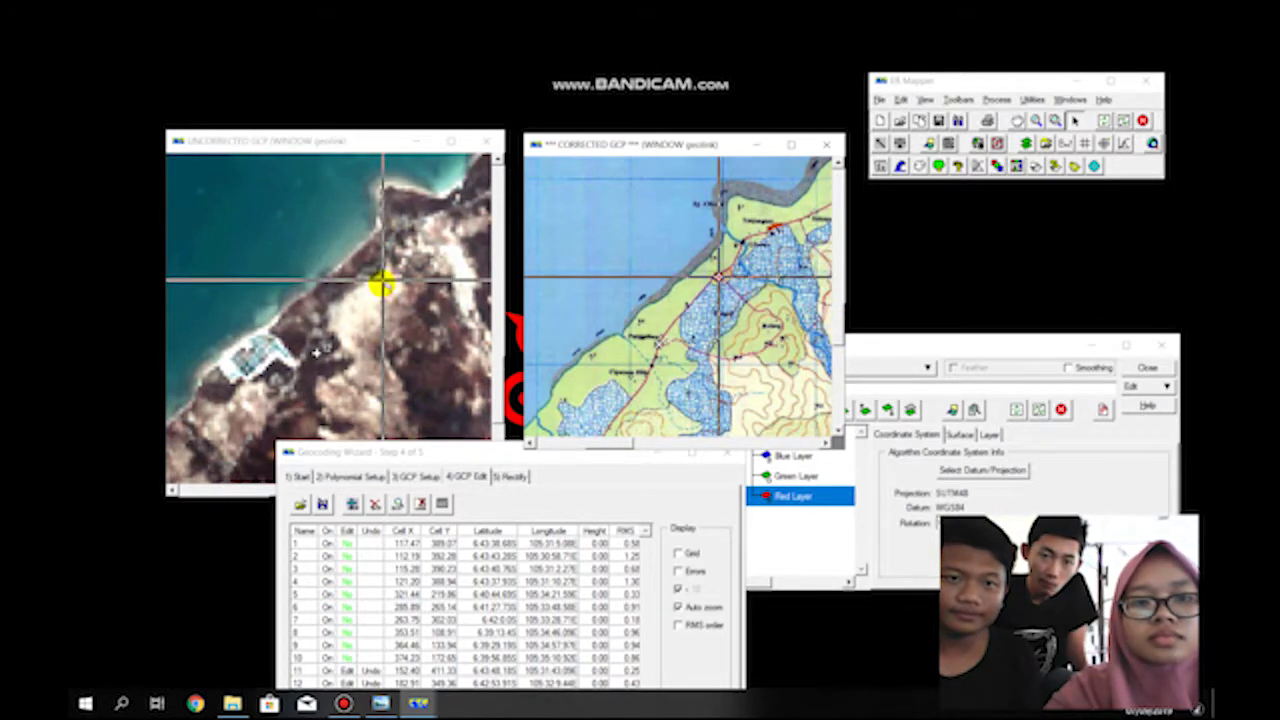
click(381, 280)
Add a fourteenth control point at the northeast end of the red-marked settlement west of Sidamukti, about 6:42:14.5S 105:32:48.1E, in both images
click(352, 504)
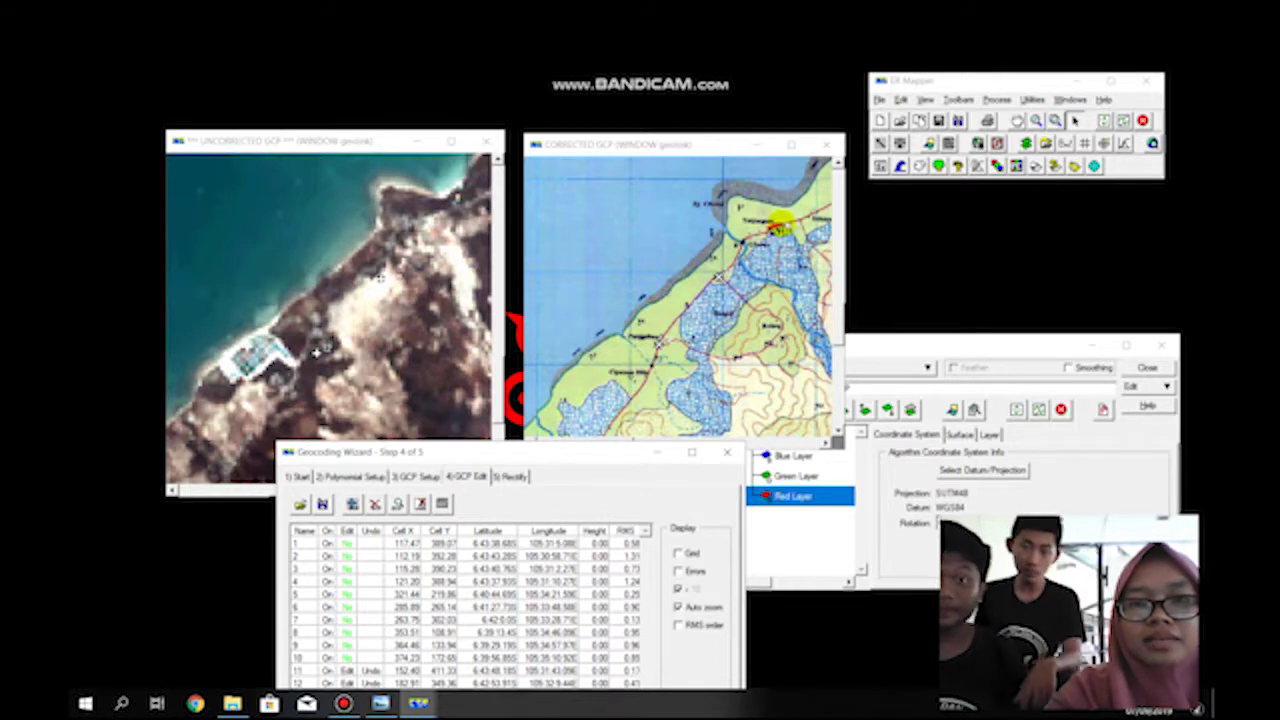
click(760, 216)
right_click(772, 226)
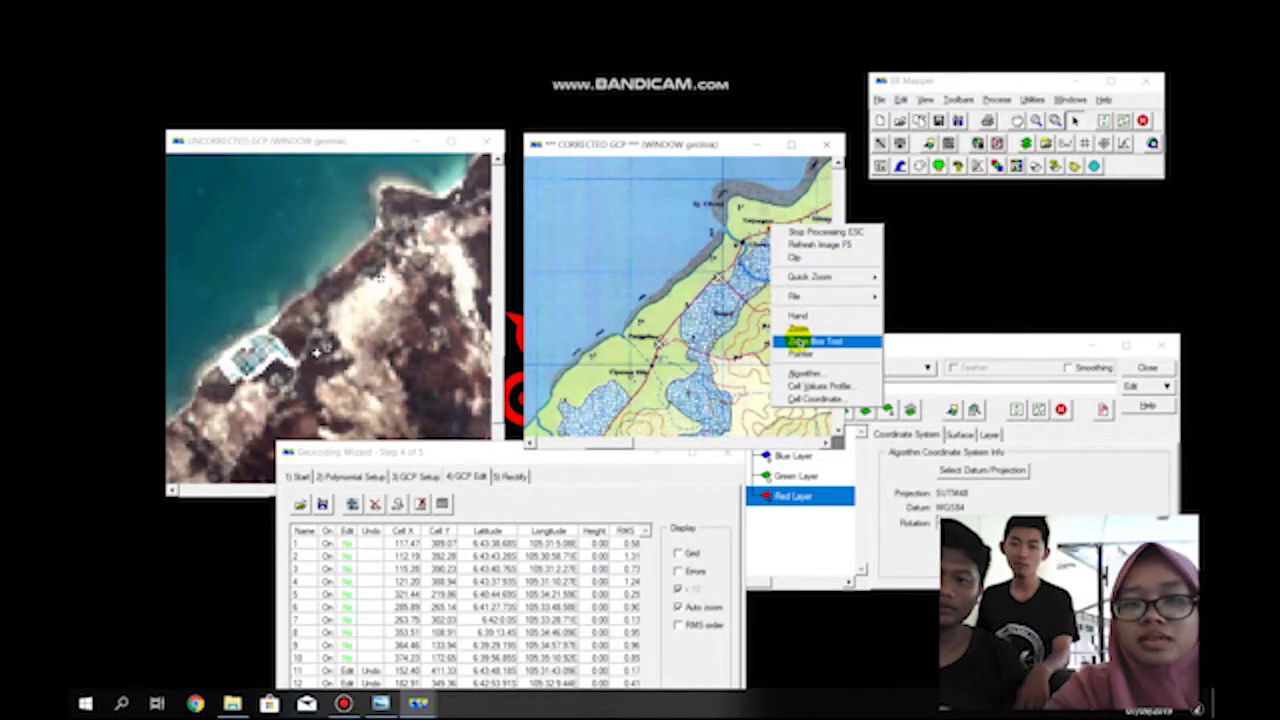
click(800, 341)
drag(800, 250, 829, 286)
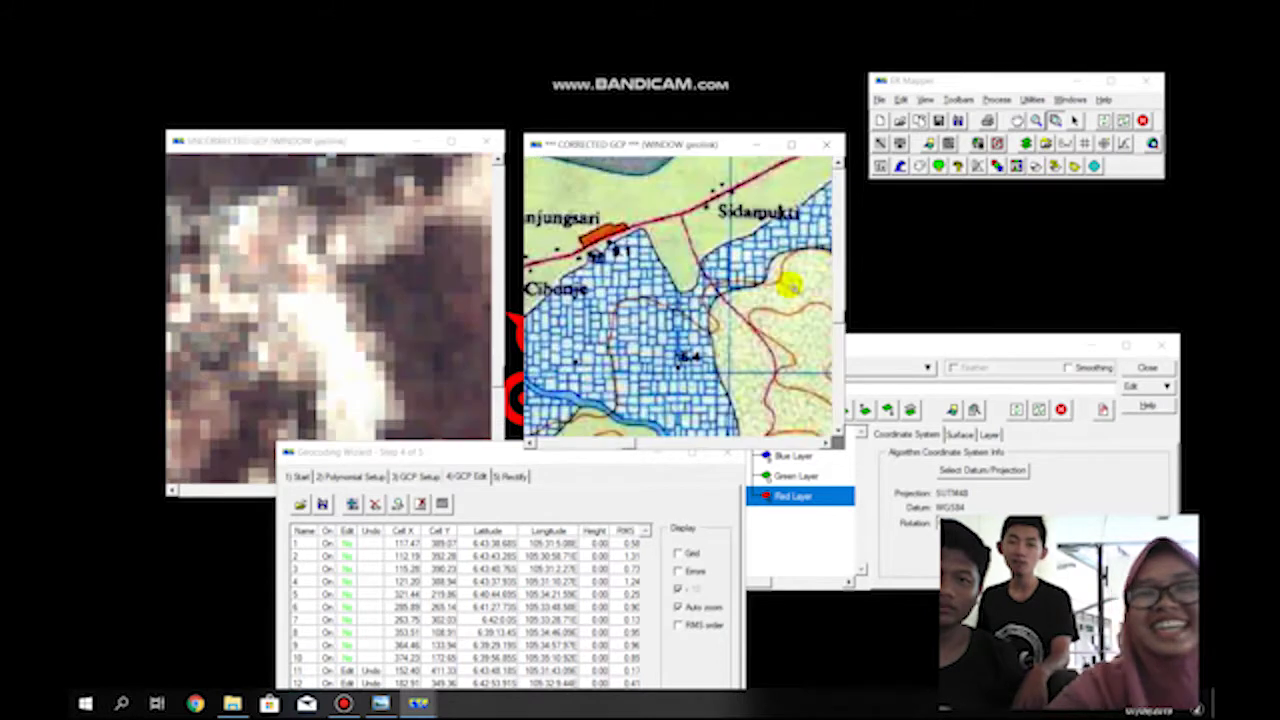
right_click(594, 296)
click(660, 412)
click(617, 224)
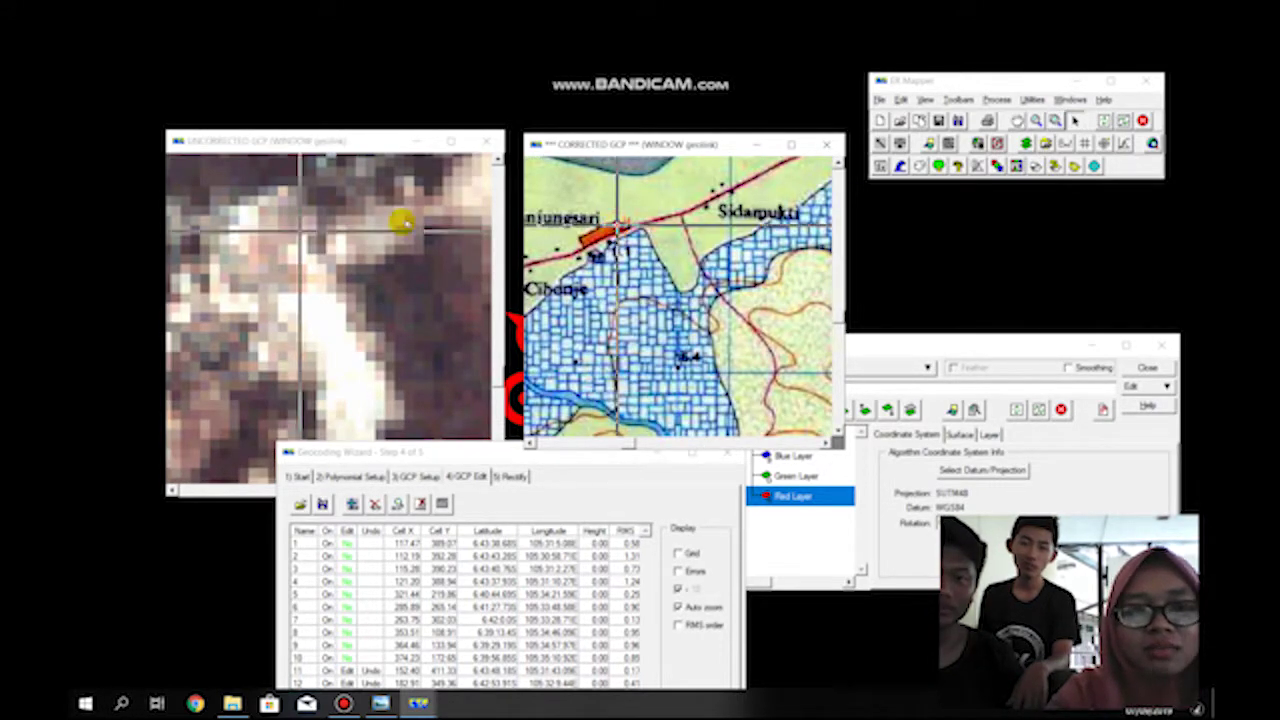
click(300, 232)
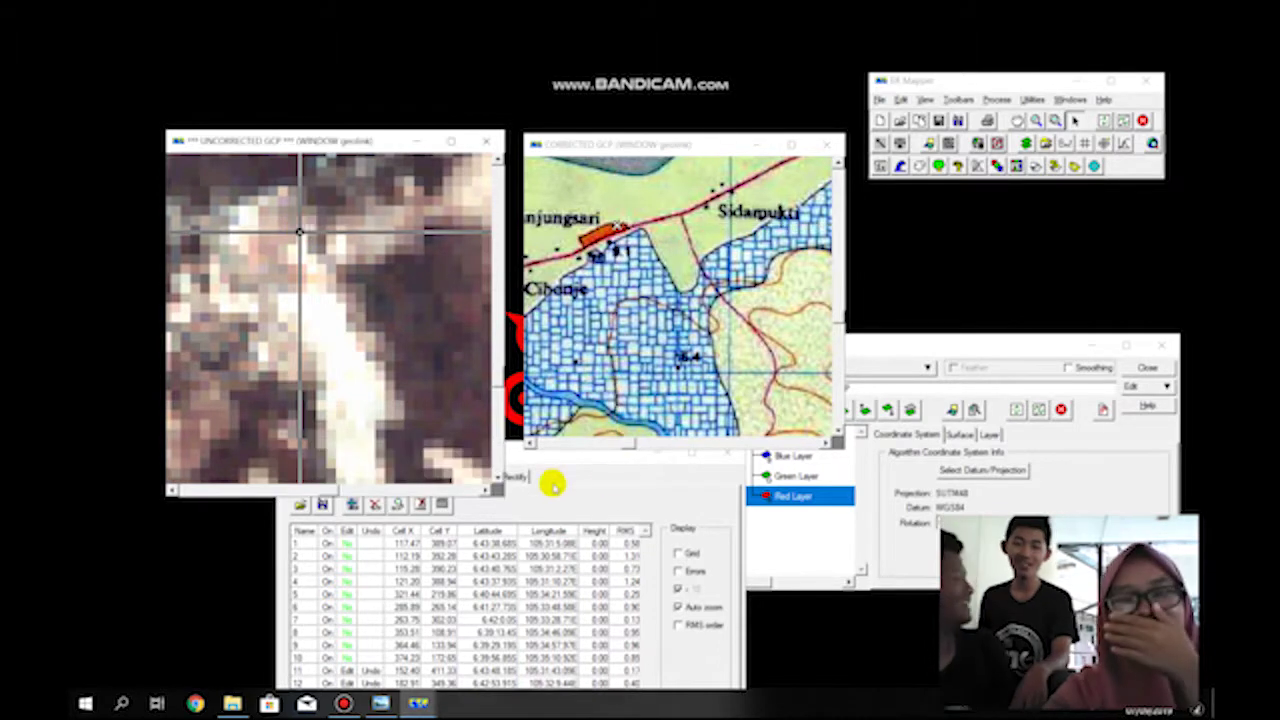
Add a fifteenth control point at the same settlement's southwest end, about 6:42:16S 105:32:44.3E, and mark it in both images
drag(500, 452, 489, 382)
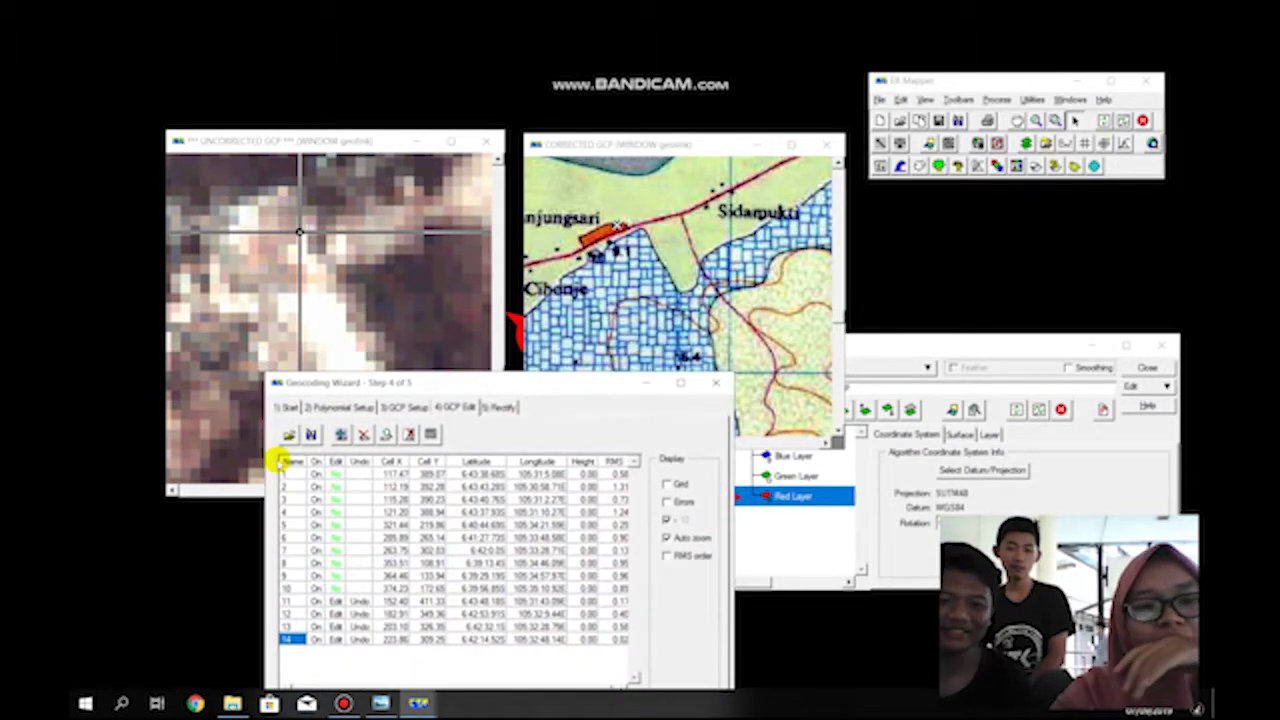
click(690, 288)
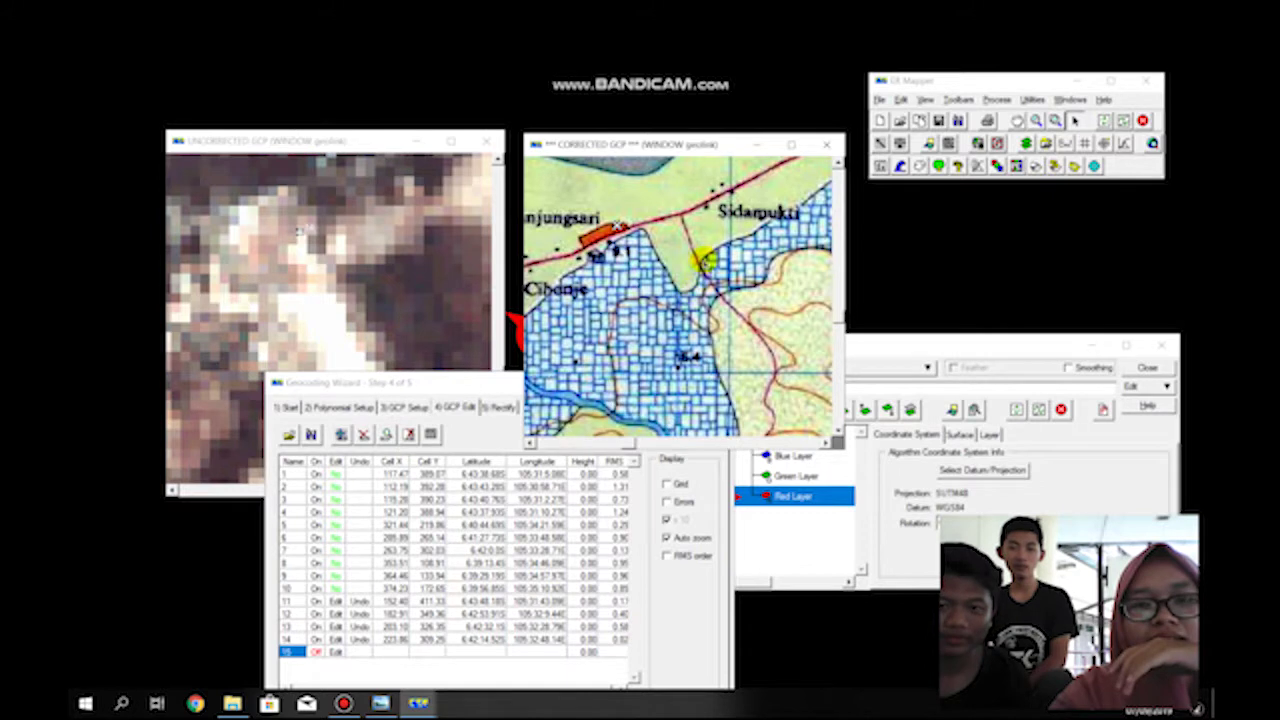
click(581, 241)
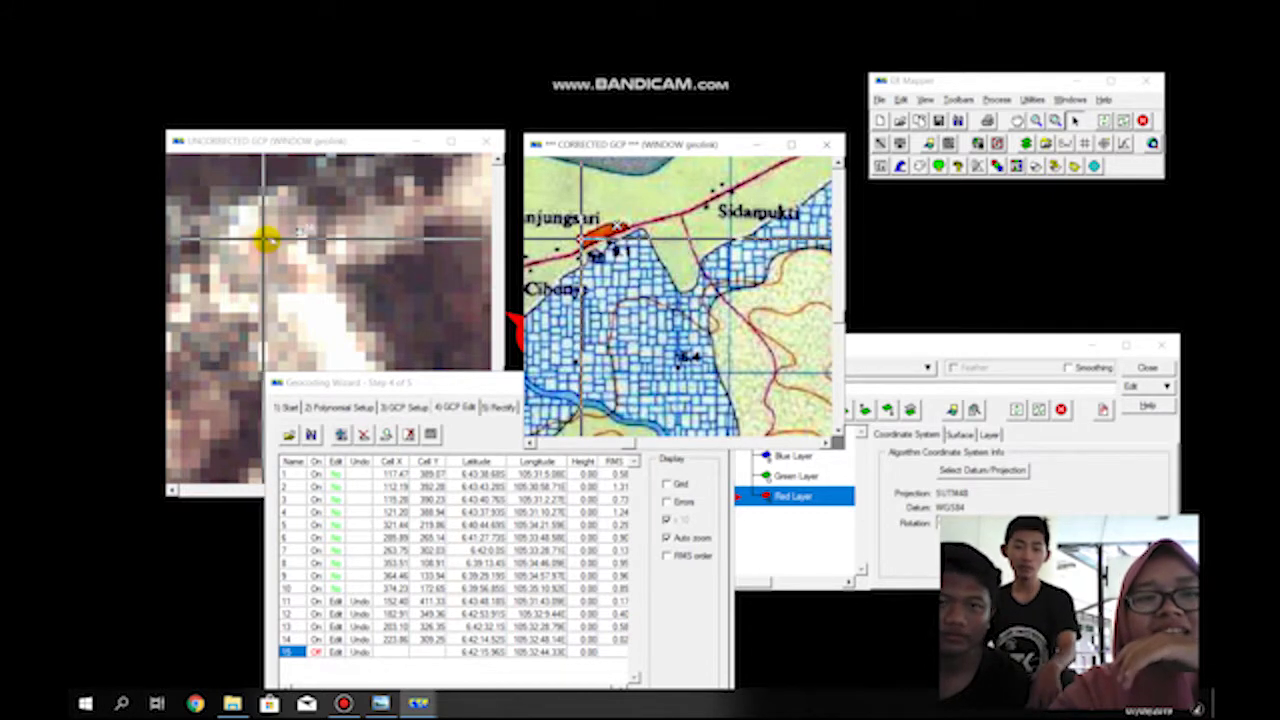
click(262, 236)
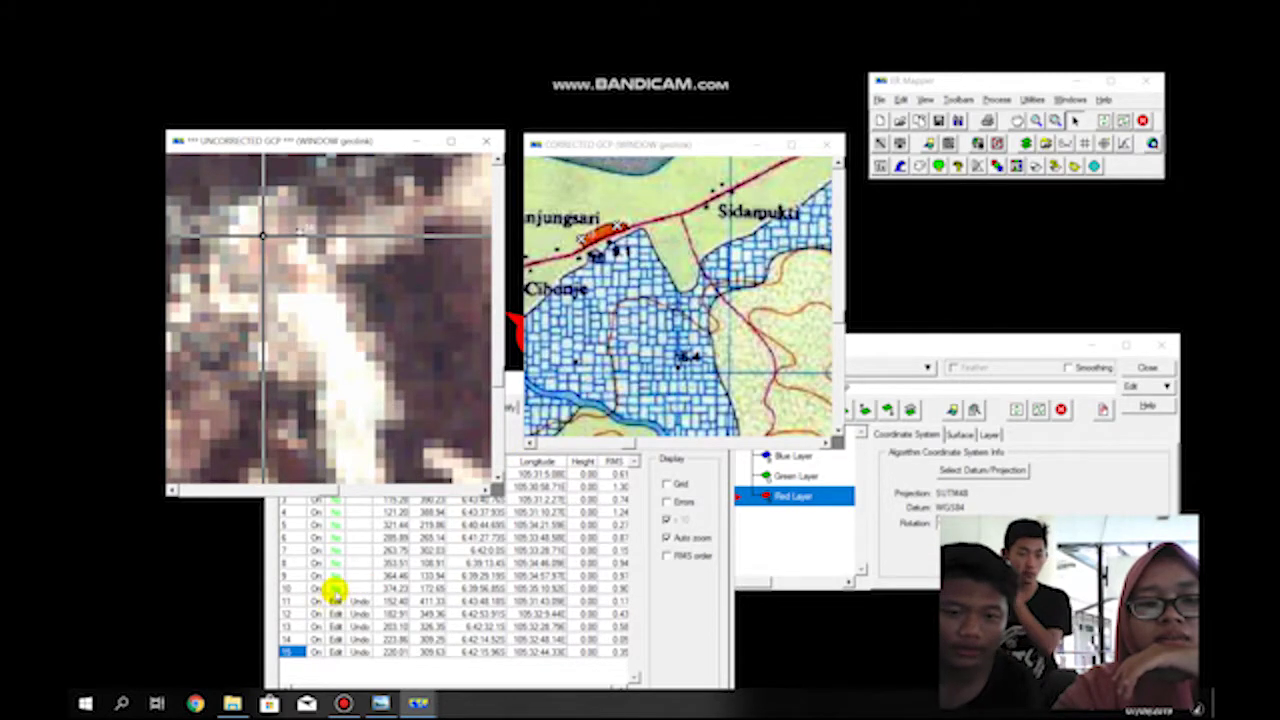
Lock control points 11 to 15 against editing and move the Geocoding Wizard so the whole point table is visible
click(336, 613)
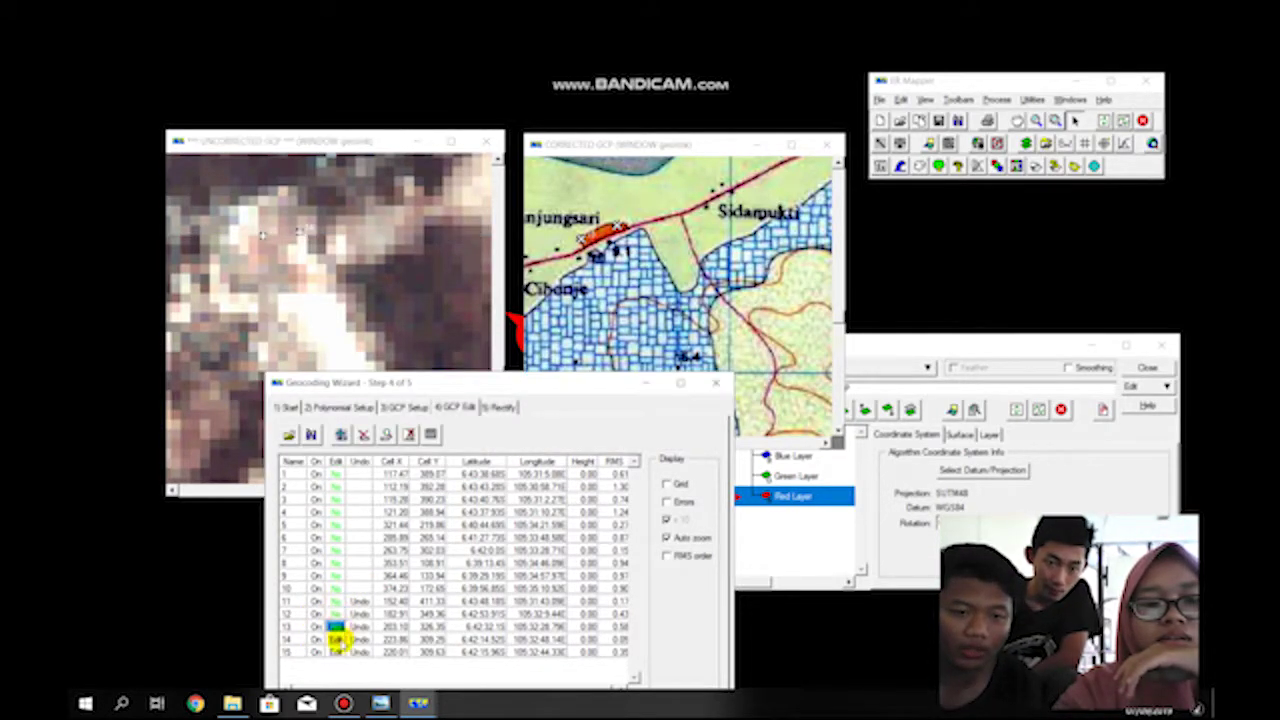
click(337, 651)
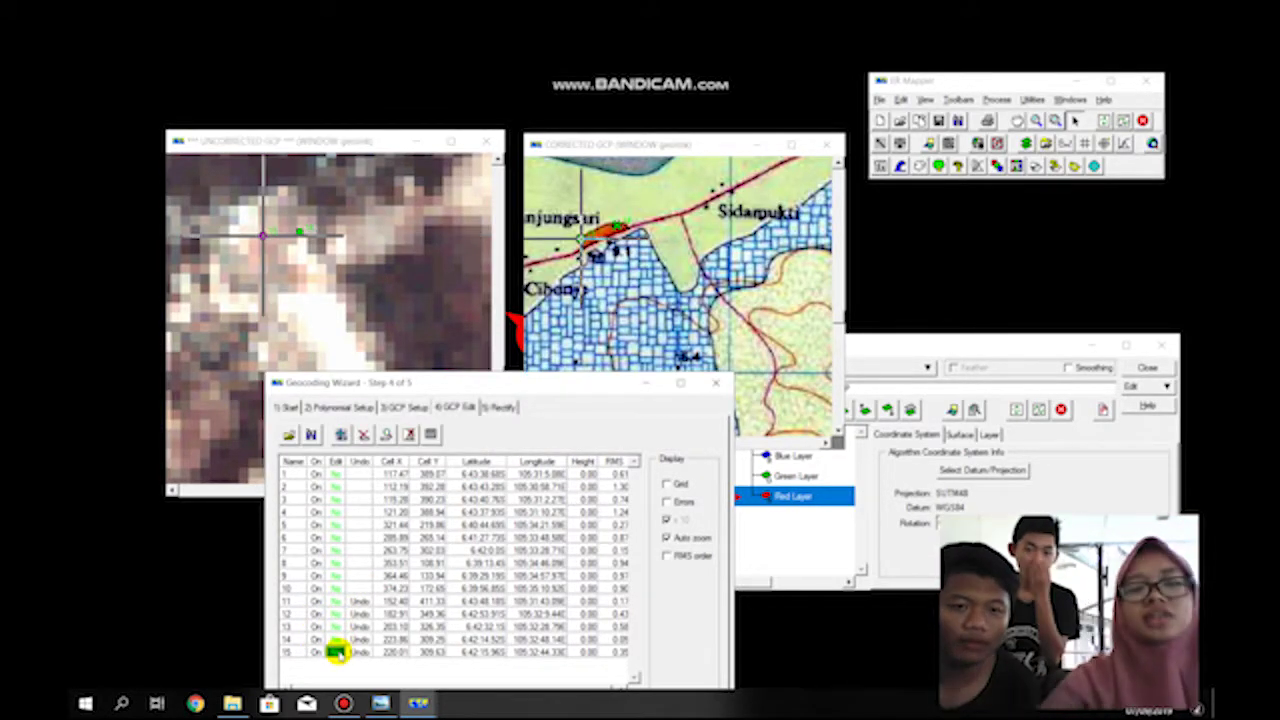
drag(465, 384, 477, 333)
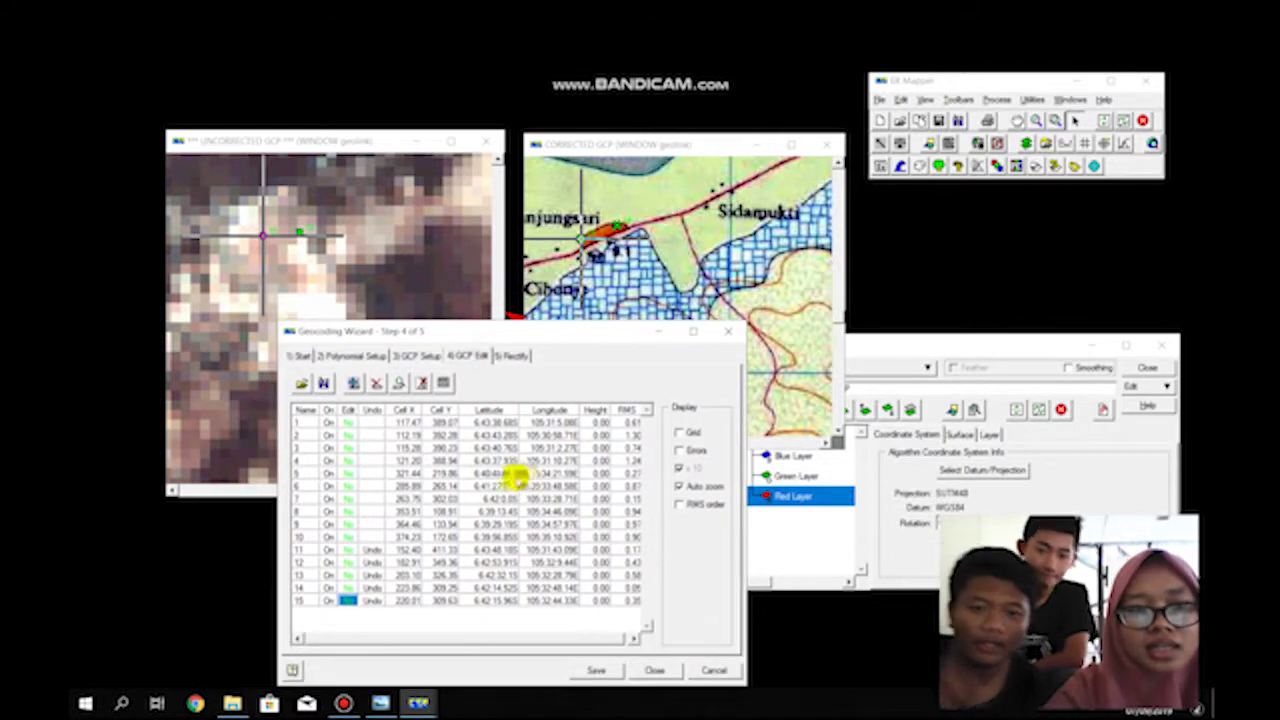
Unlock control point 2 and re-place it at the southwest end of the Kalapang settlement, about 6:43:43S 105:30:57.7E, in both images
click(346, 435)
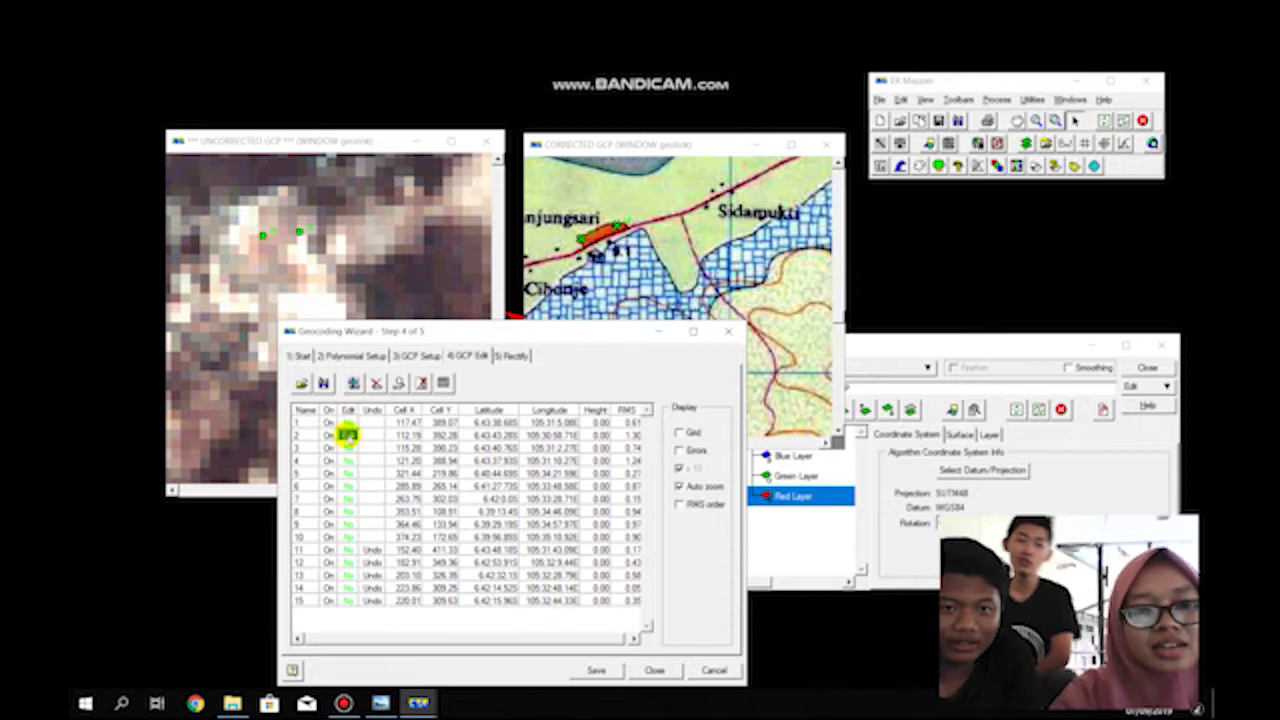
drag(577, 335, 550, 413)
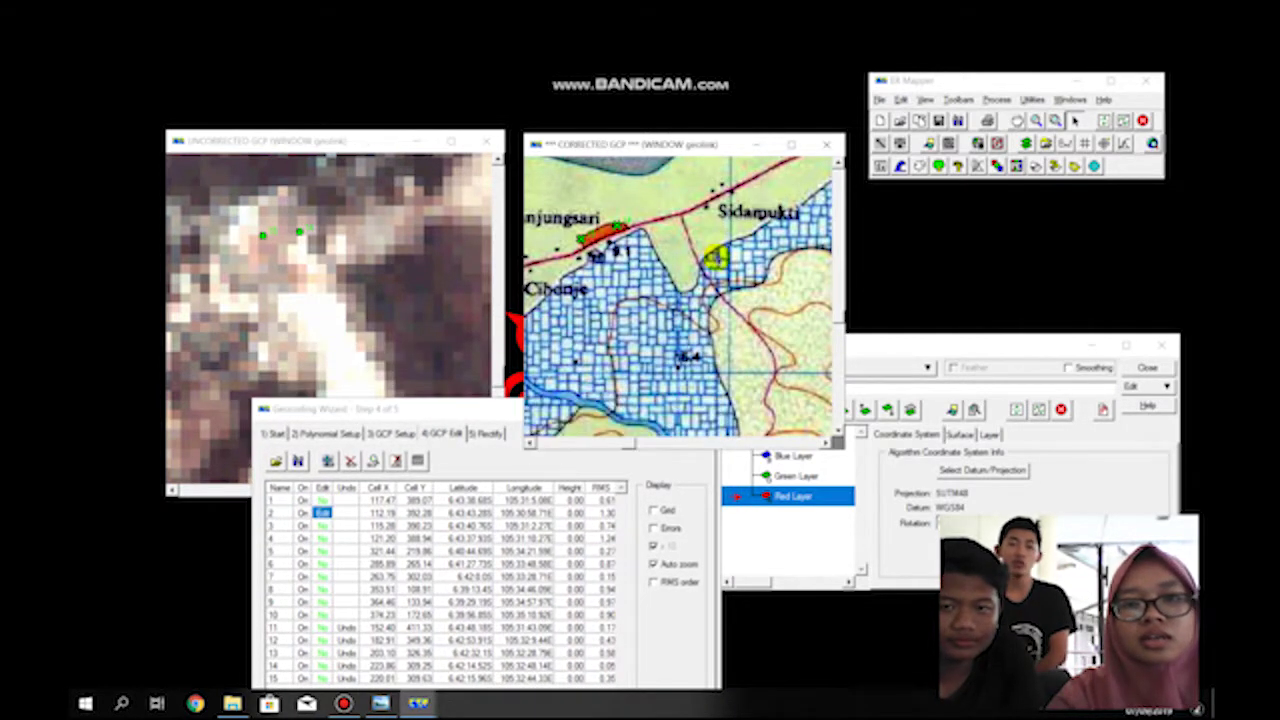
right_click(716, 262)
mouse_move(750, 335)
mouse_move(752, 313)
click(870, 340)
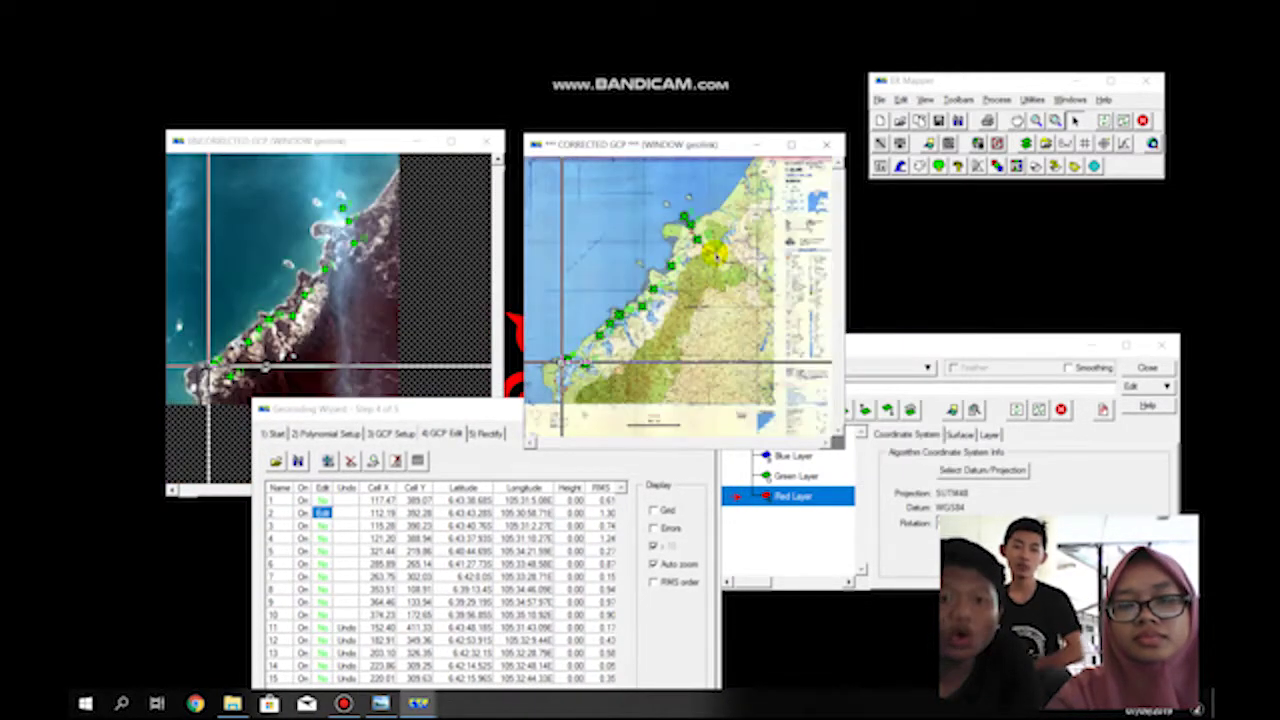
right_click(716, 254)
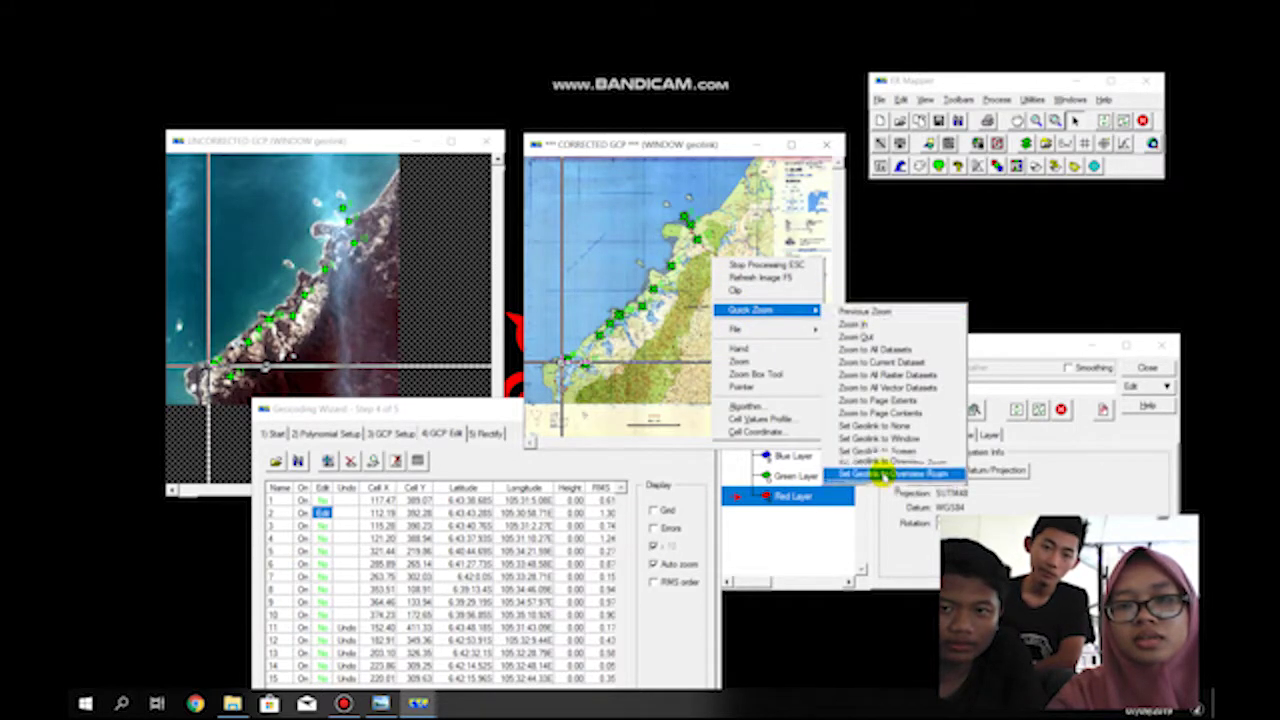
click(748, 375)
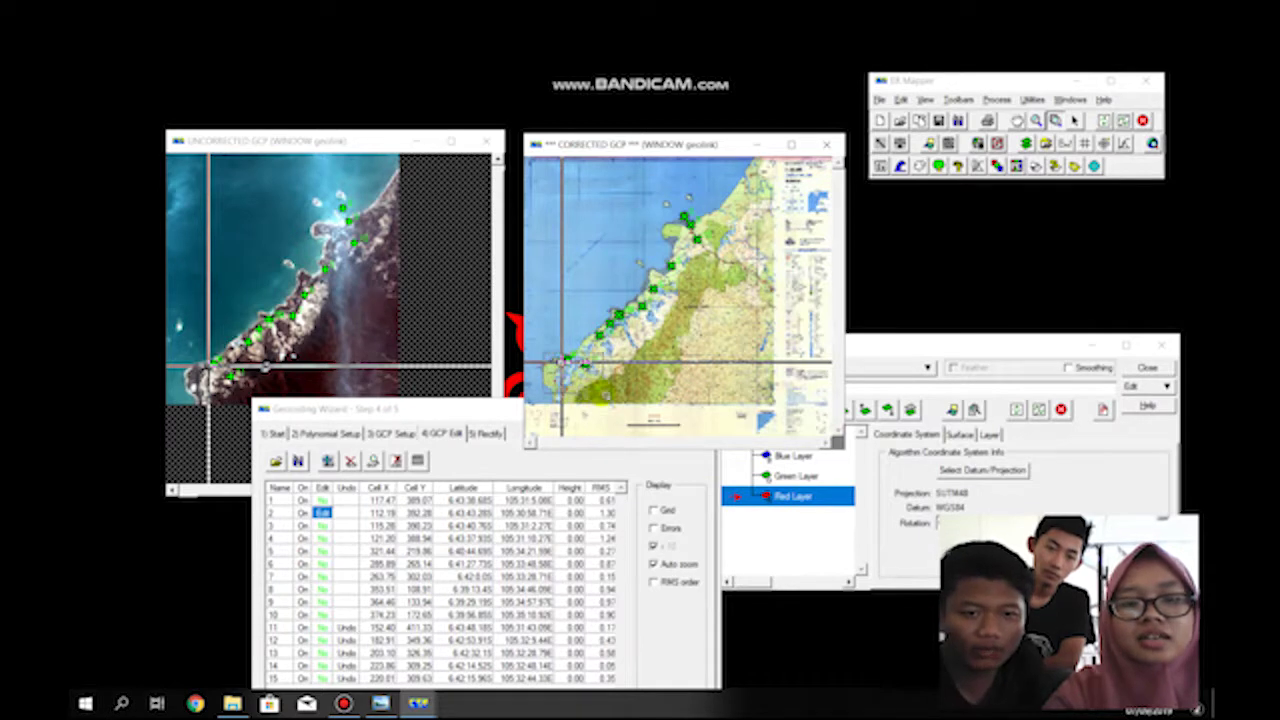
drag(600, 390, 601, 391)
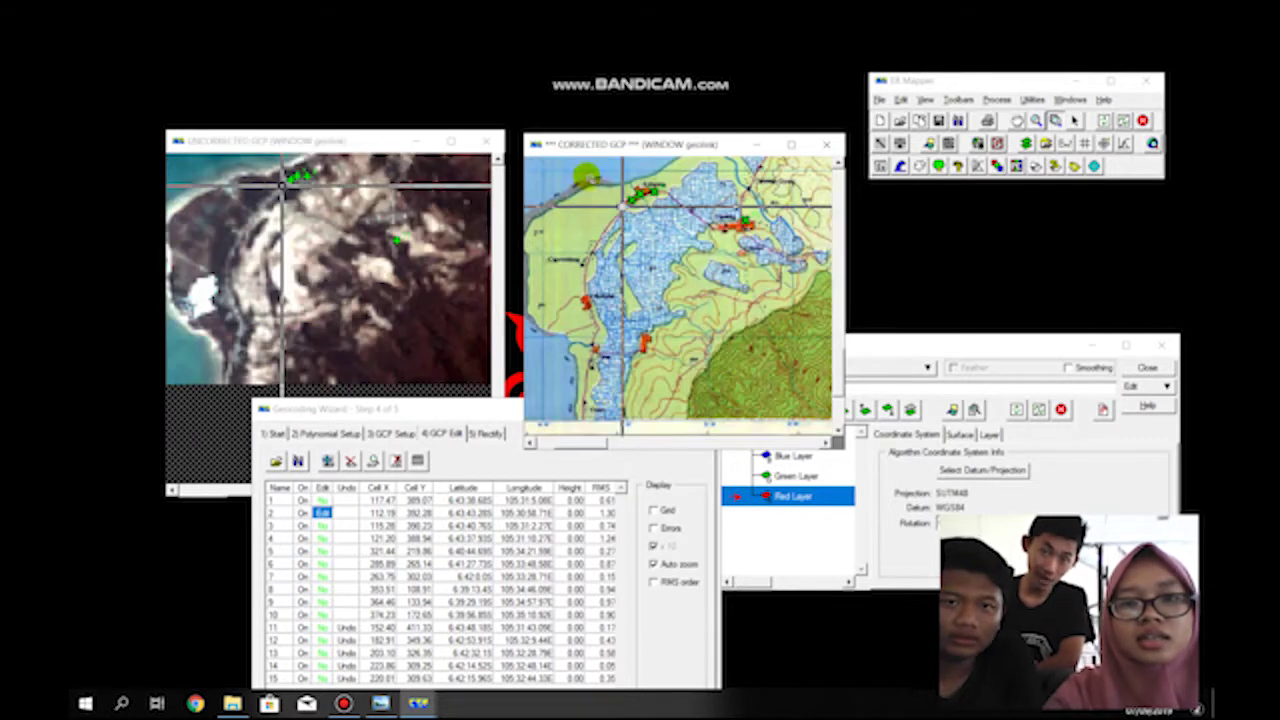
click(584, 171)
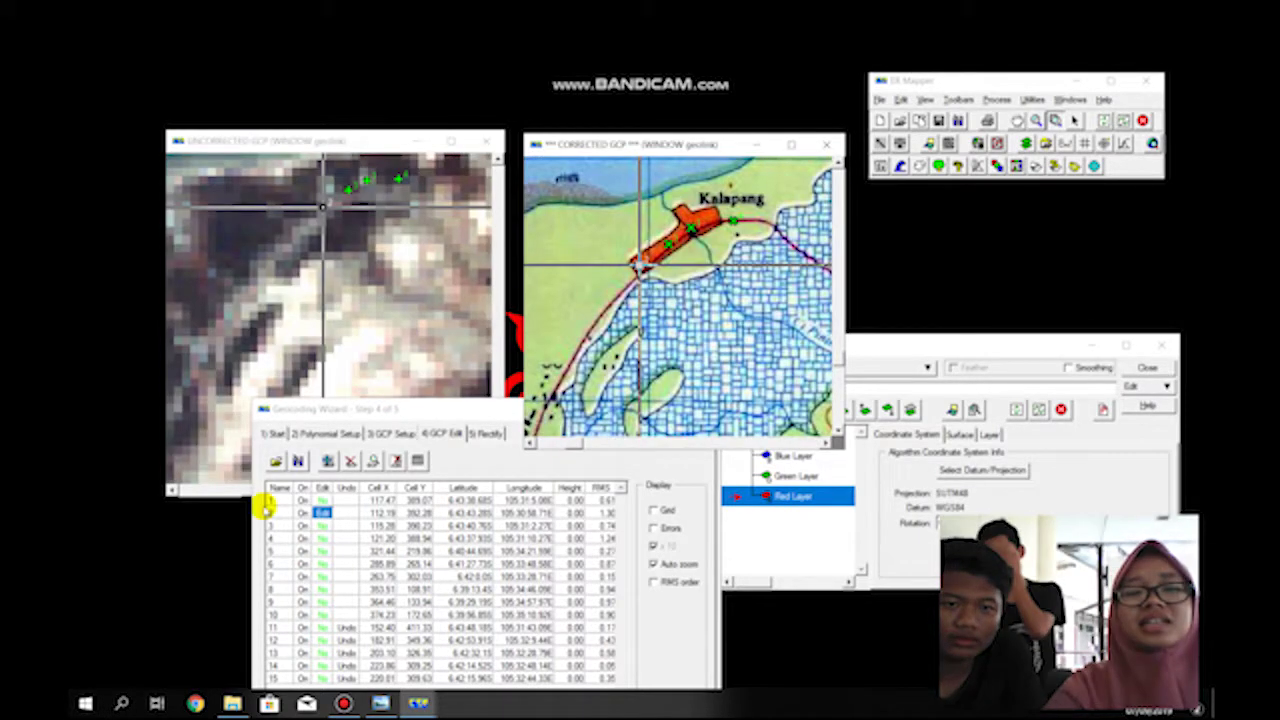
right_click(668, 272)
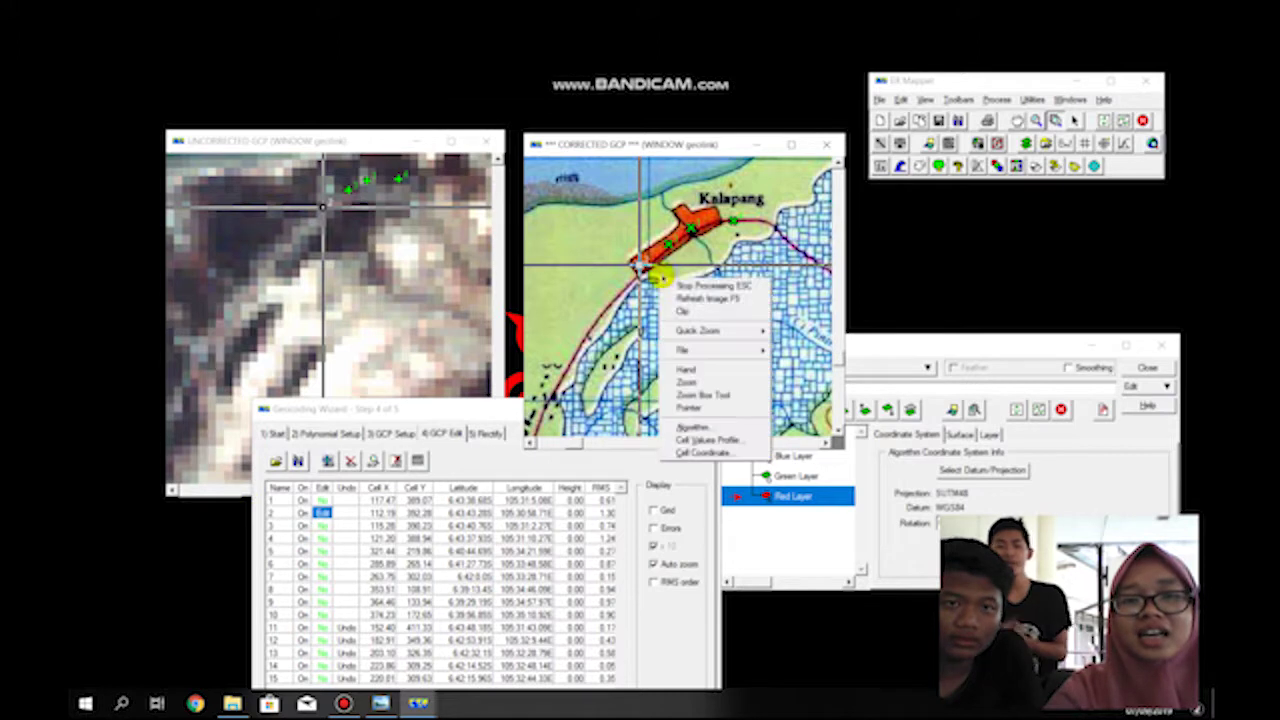
click(703, 394)
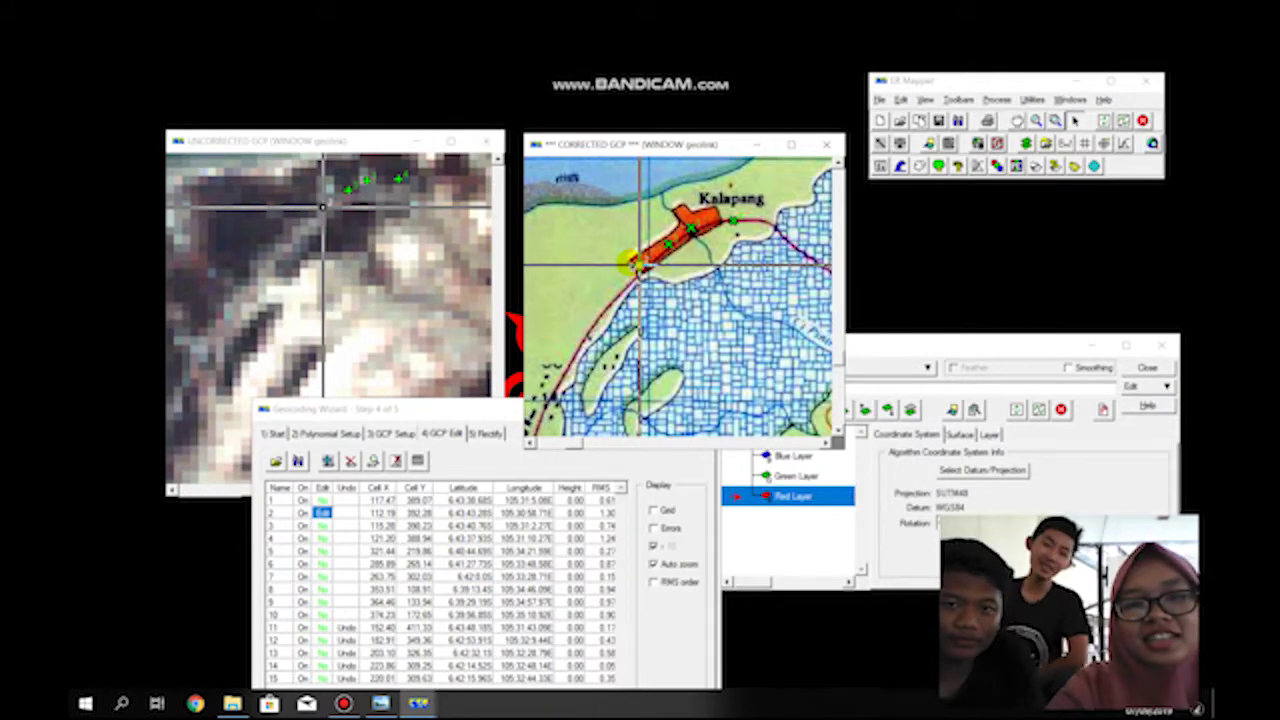
click(626, 262)
click(307, 204)
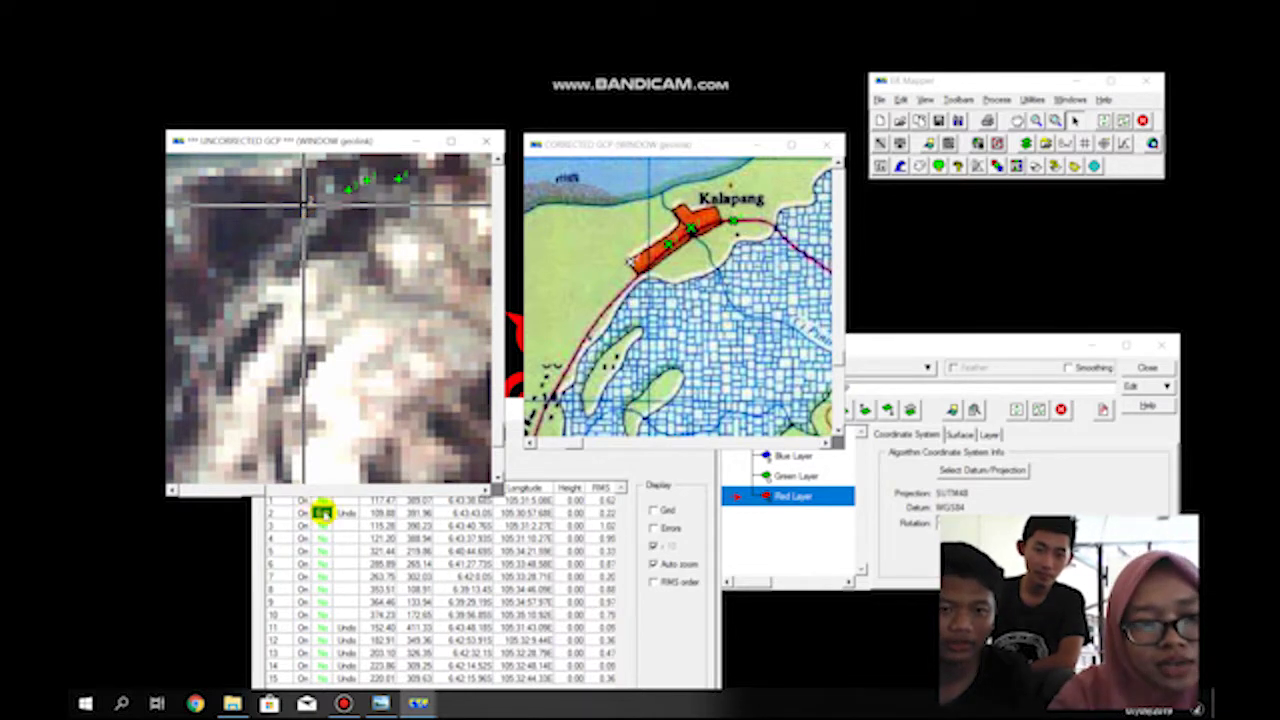
Unlock control point 3, re-place it on Kalapang's northwest edge, about 6:43:40S 105:31:1.8E, in both images, and lock it again
click(322, 525)
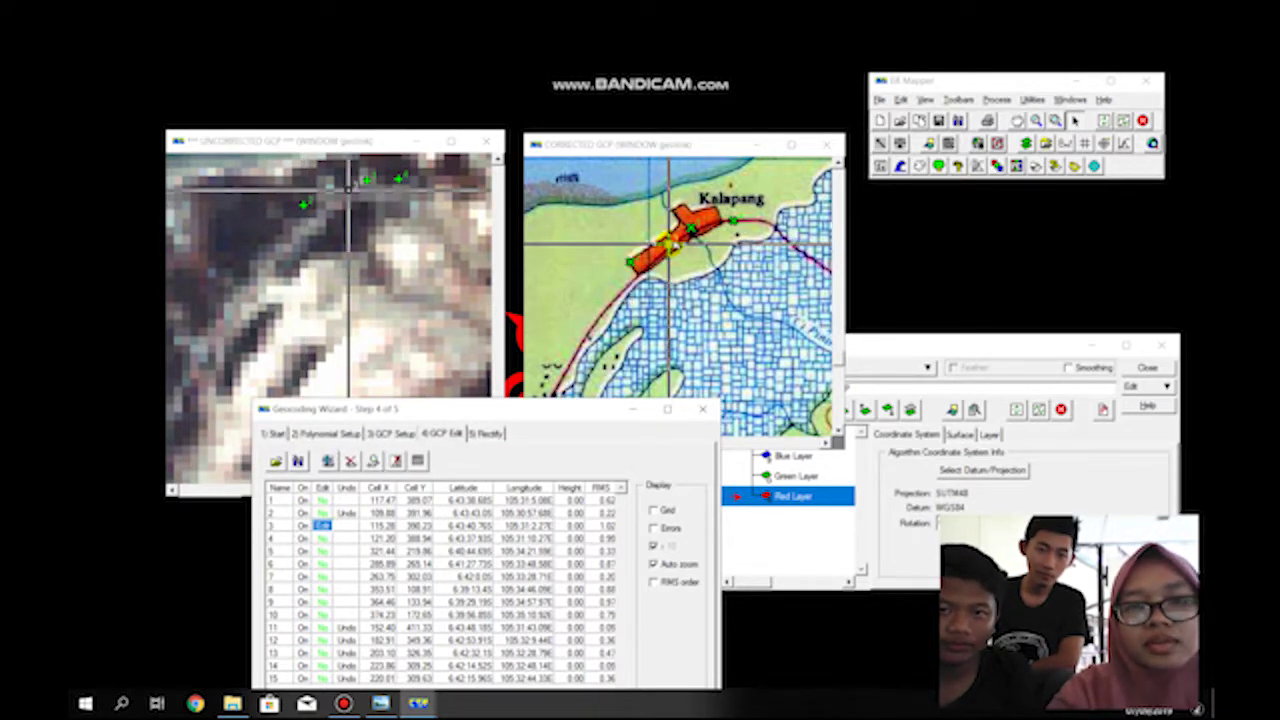
click(662, 238)
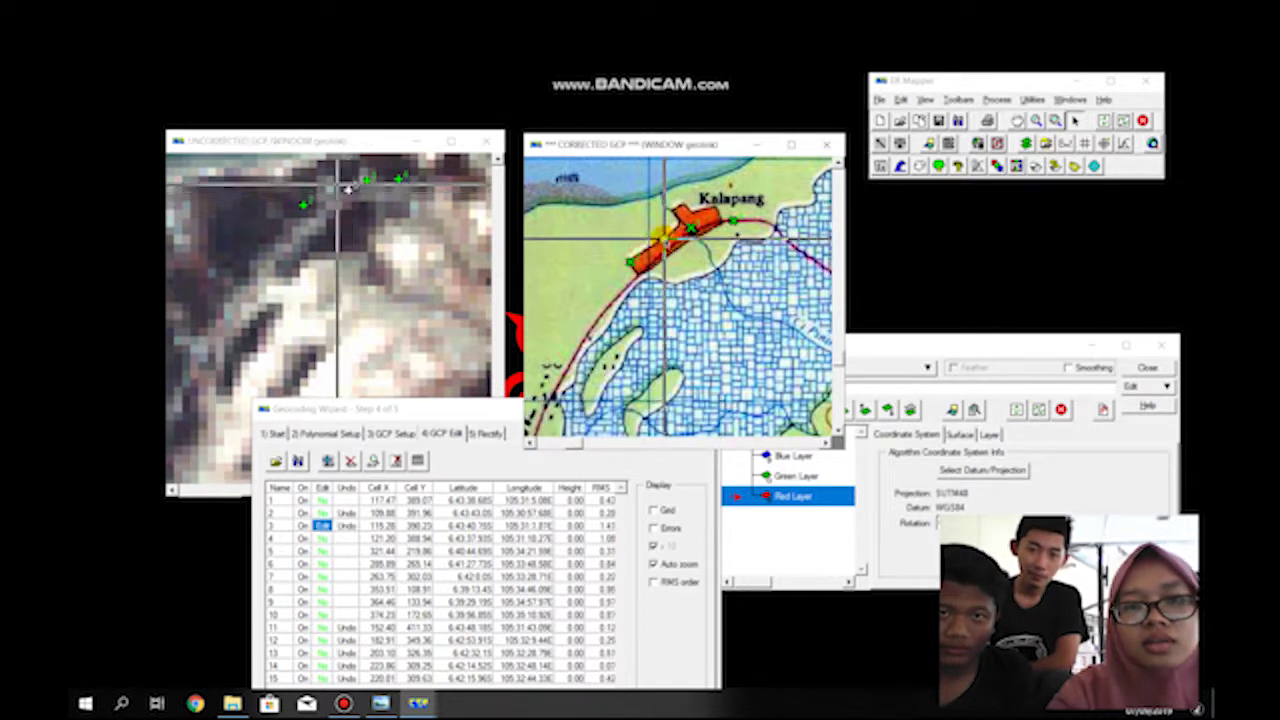
click(340, 185)
click(337, 185)
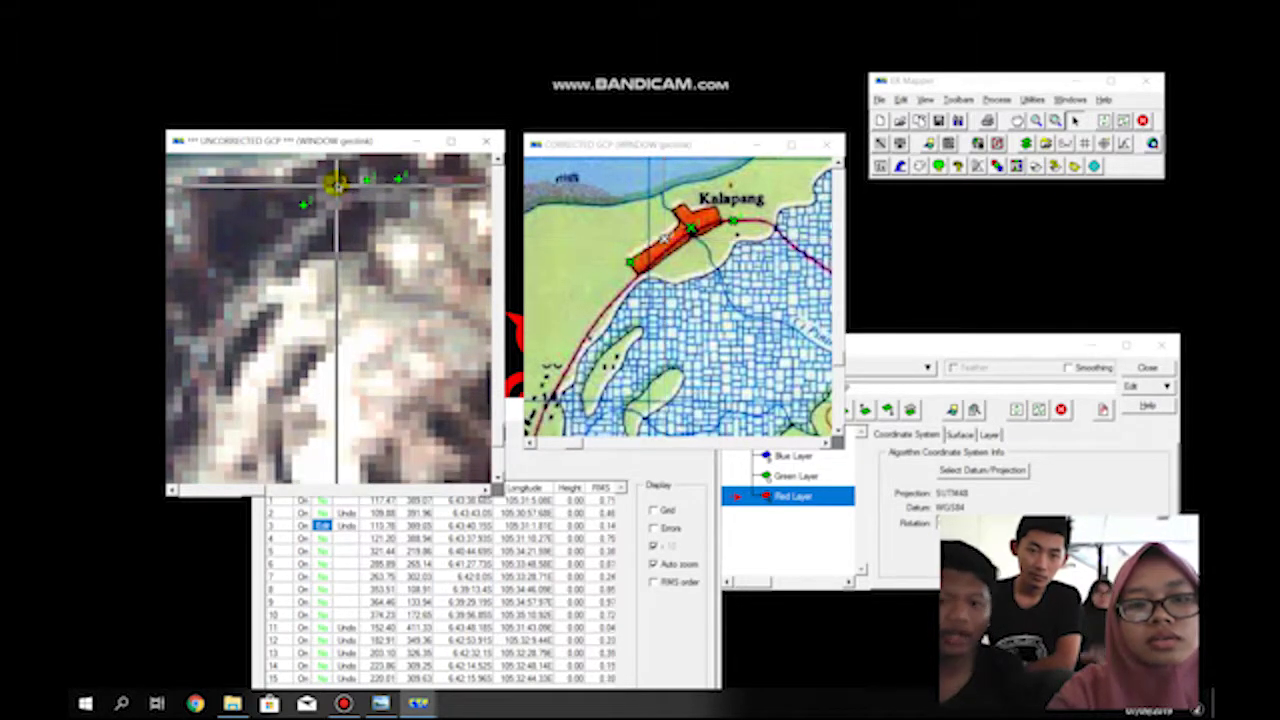
click(324, 528)
drag(480, 410, 471, 160)
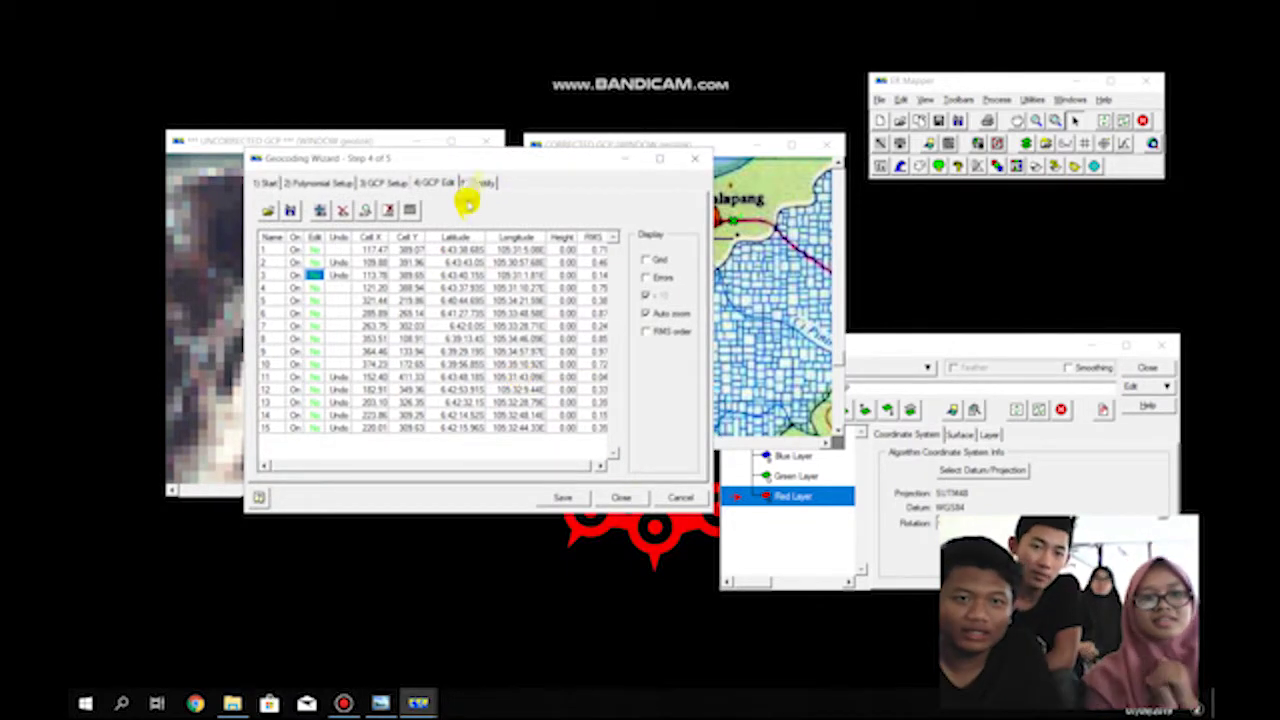
Set the rectification output to KOREKGEO in the Video folder as an ER Mapper Raster Dataset (.ers) and run the rectification
click(478, 182)
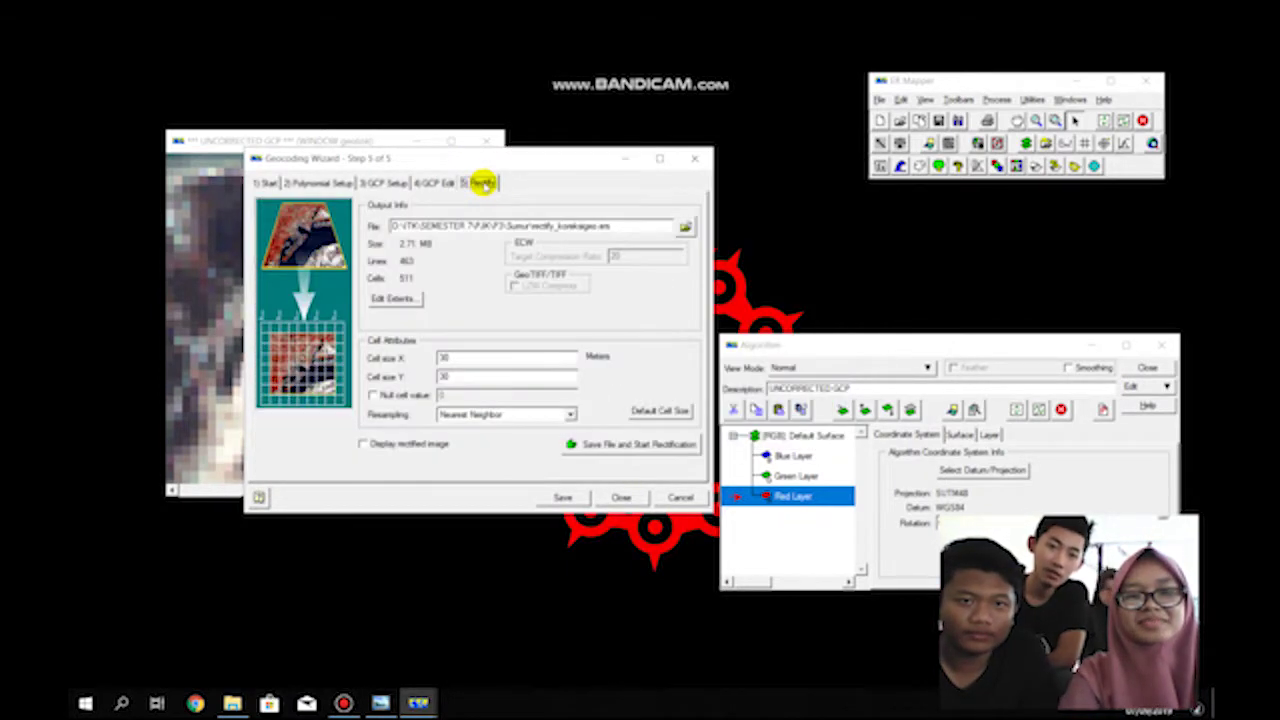
click(685, 226)
click(436, 168)
click(434, 186)
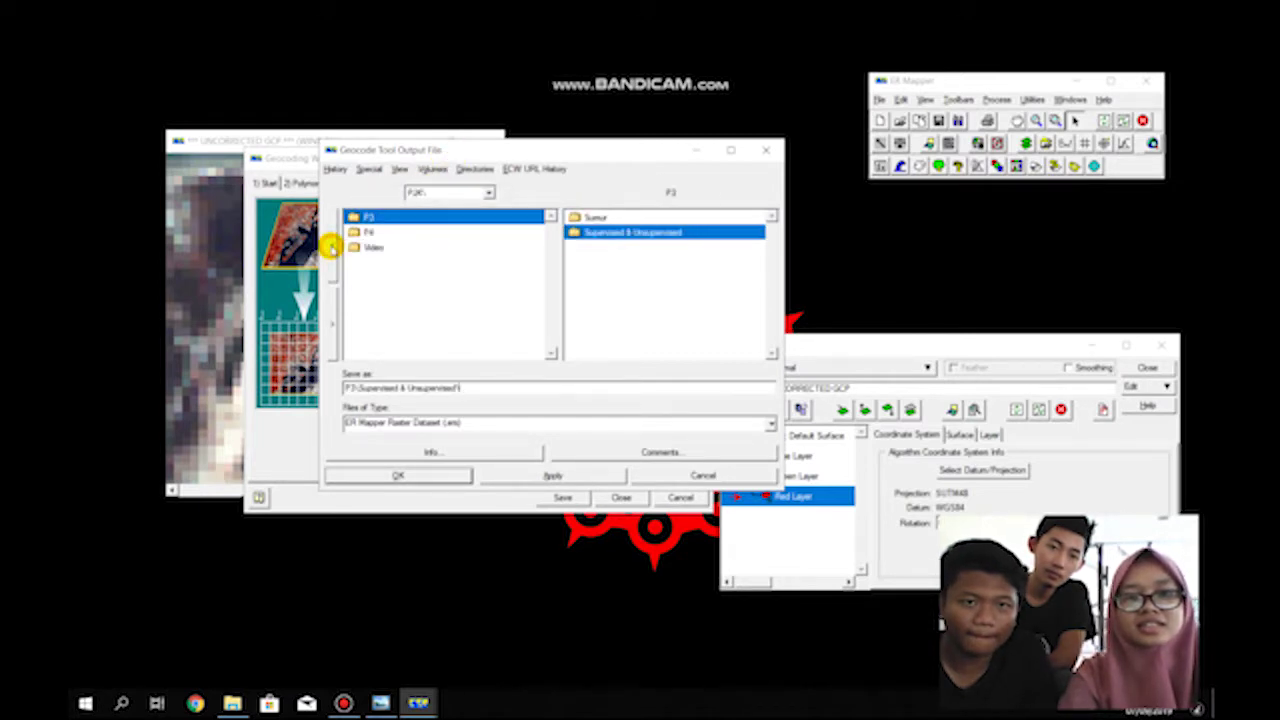
double_click(592, 247)
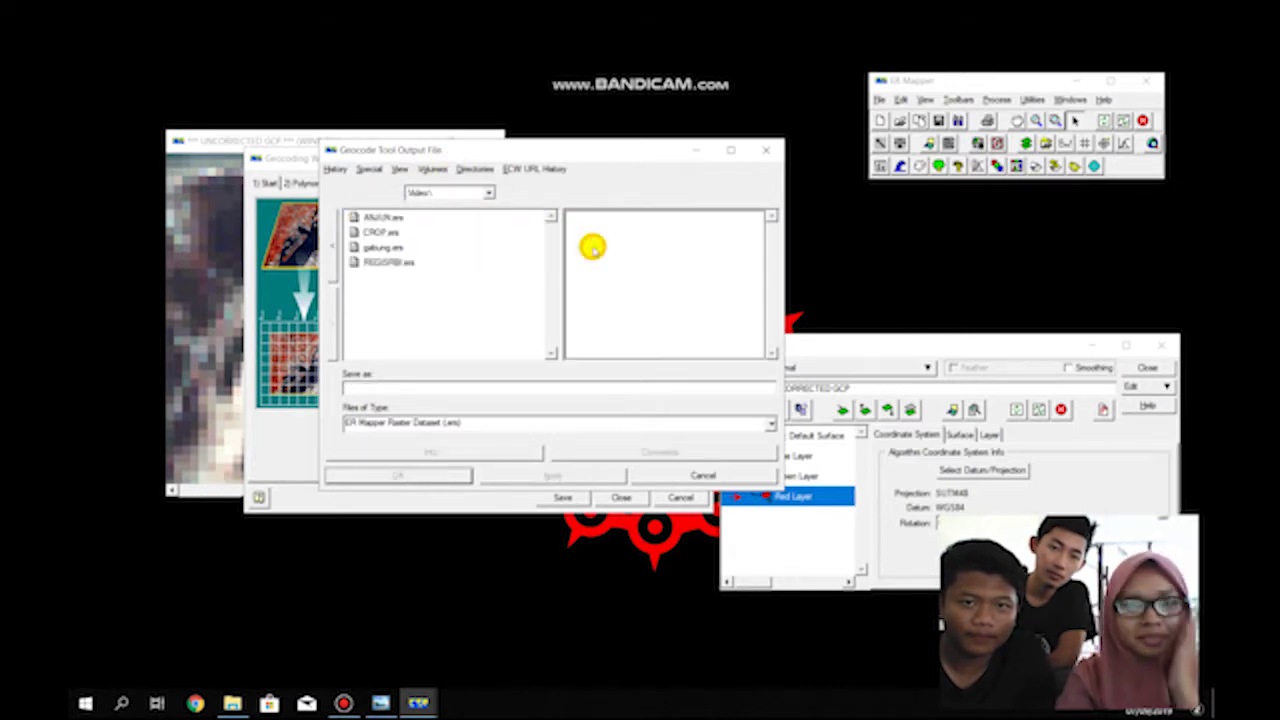
click(392, 387)
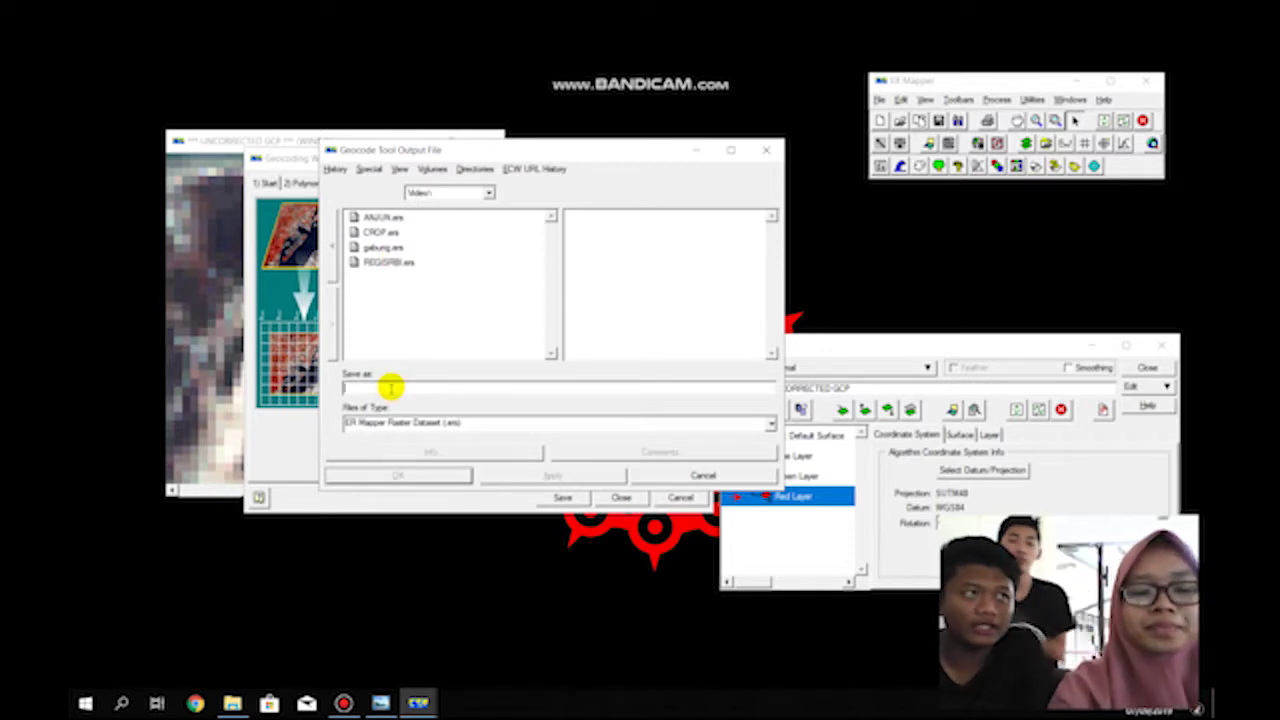
text(KOREKSIGCP)
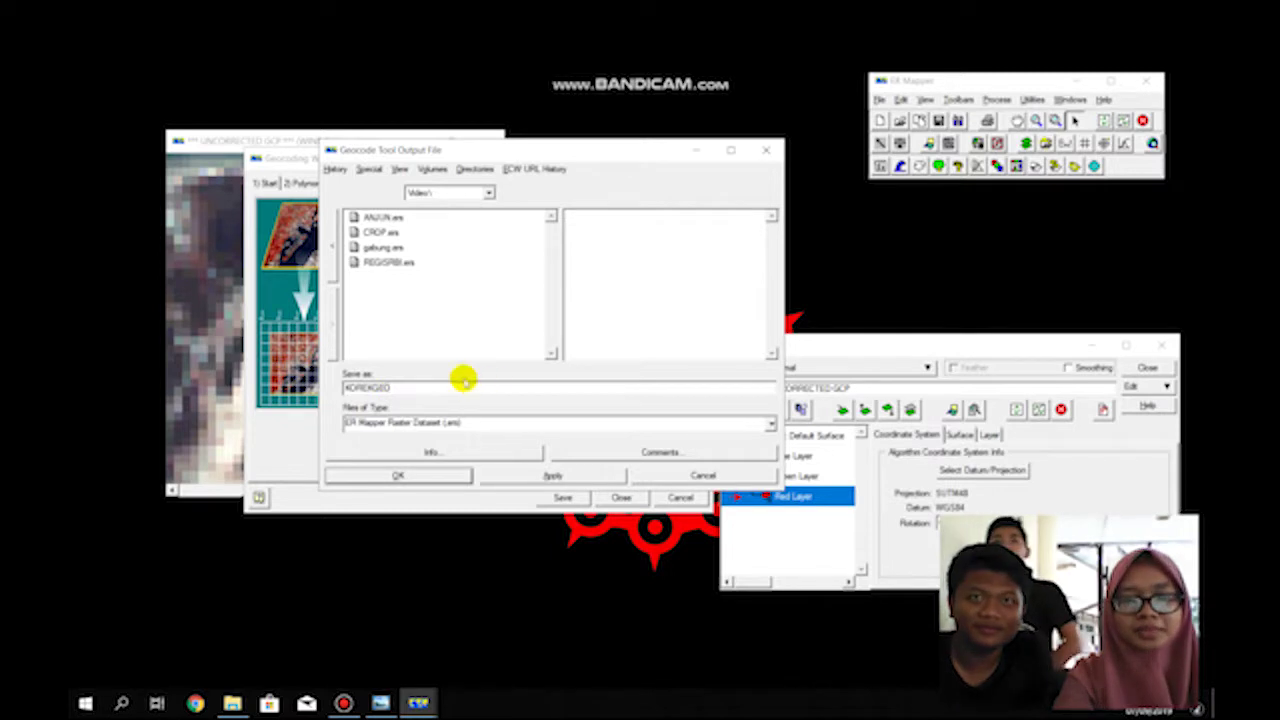
click(460, 422)
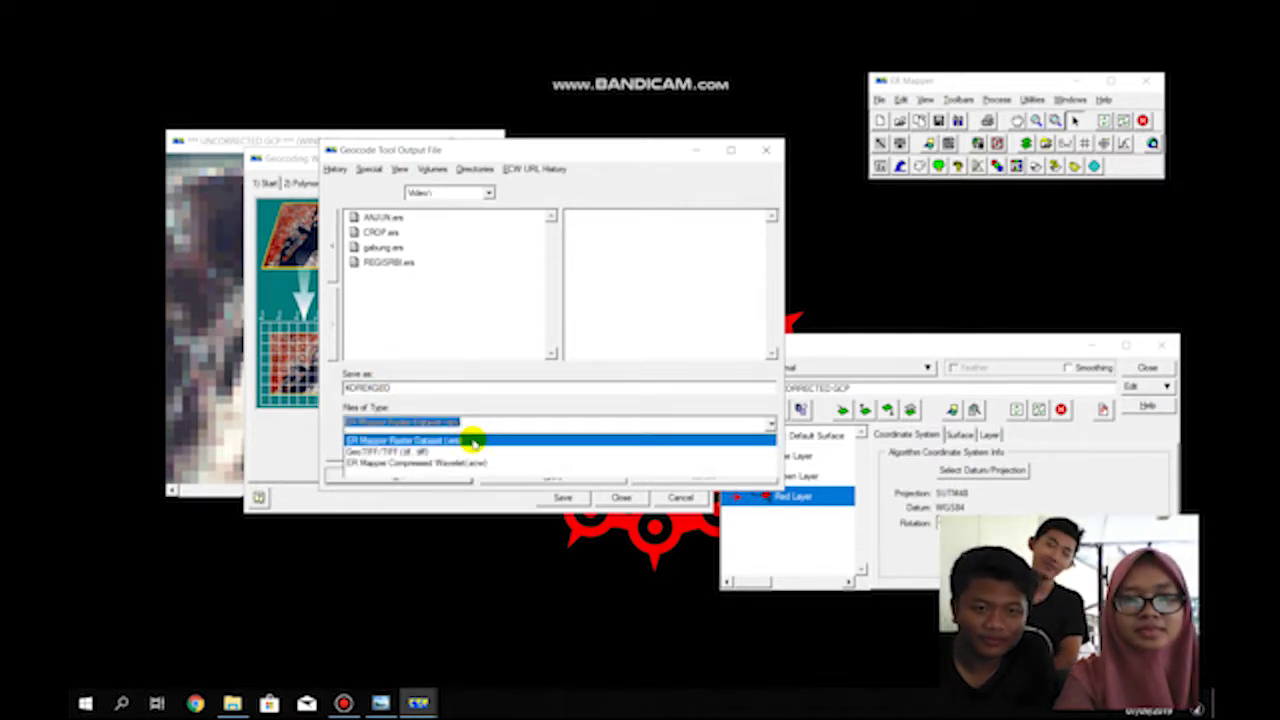
click(472, 441)
click(430, 472)
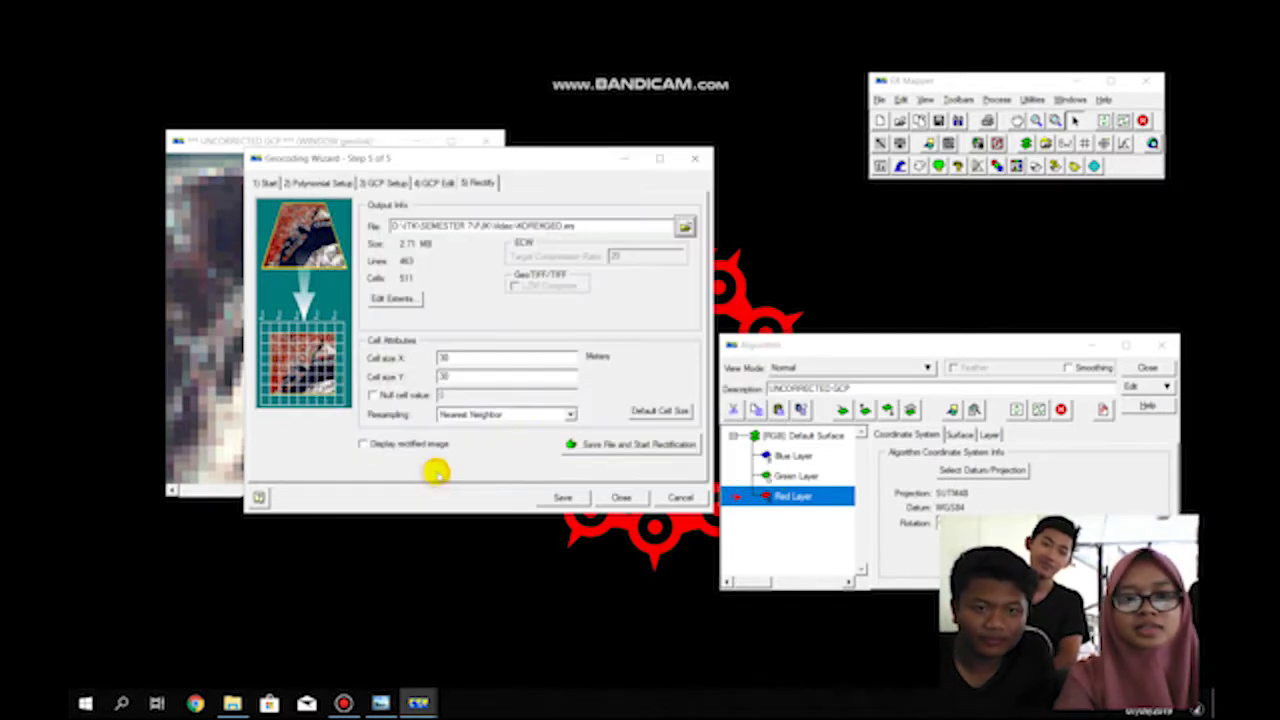
click(597, 446)
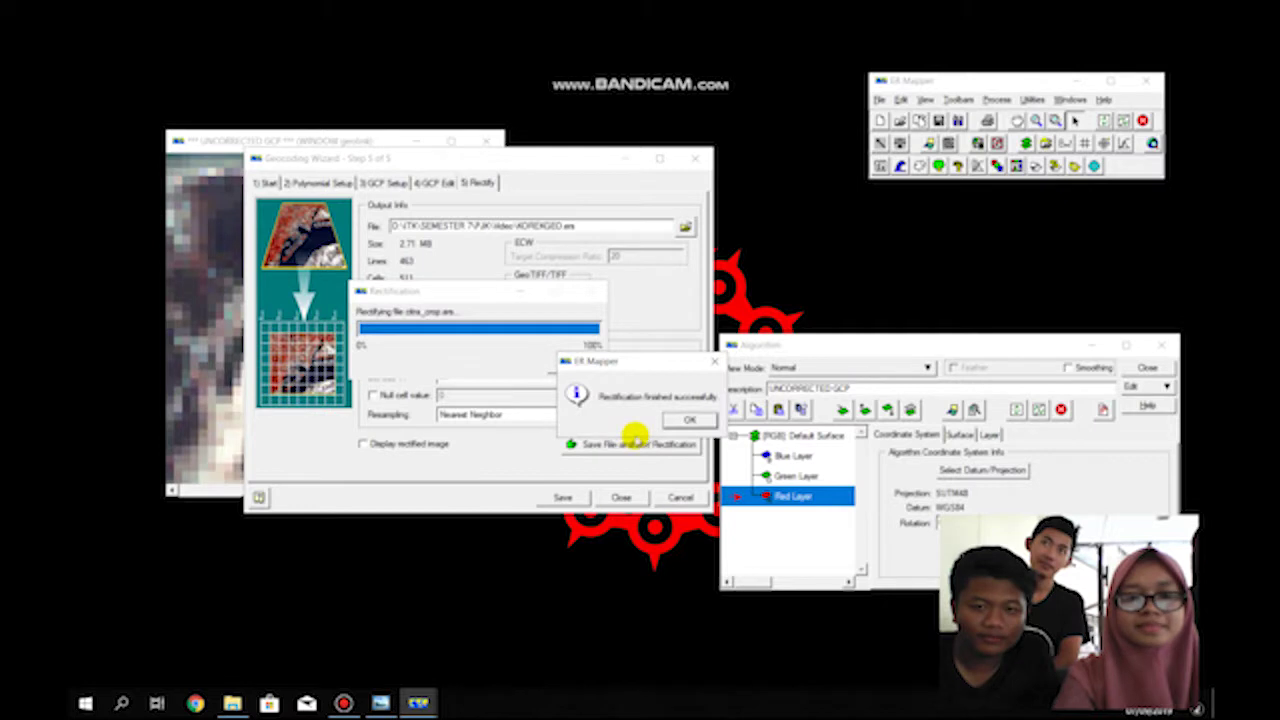
click(691, 420)
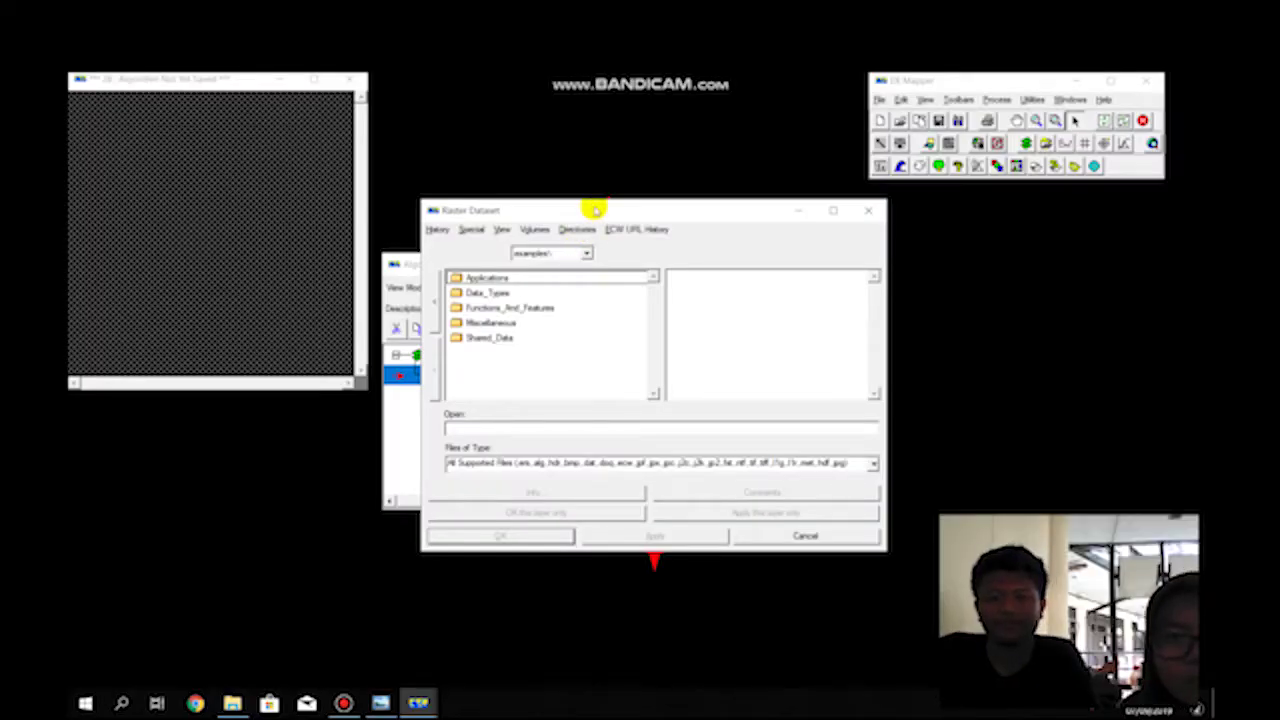
Load KOREKGEO.ers from the Video folder into the pseudo layer, keeping the Algorithm window unobstructed
drag(591, 206, 631, 331)
drag(610, 264, 610, 161)
click(691, 434)
click(571, 354)
click(600, 380)
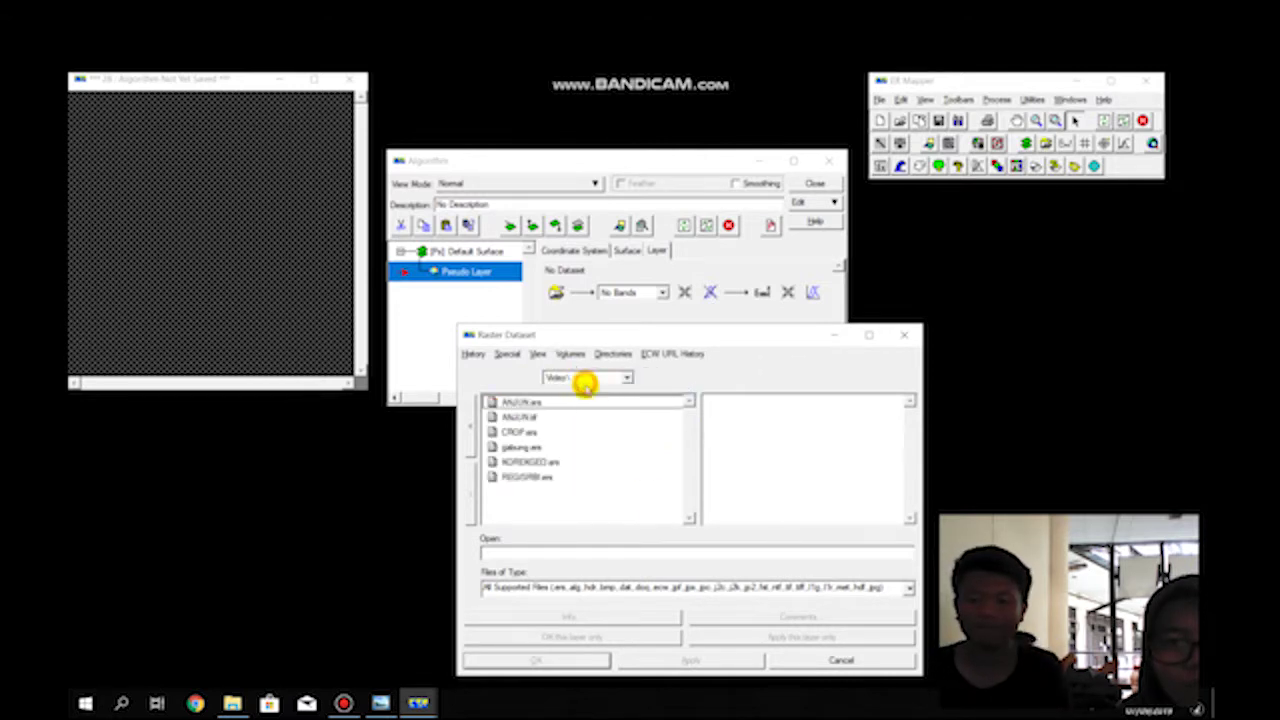
click(548, 464)
click(560, 662)
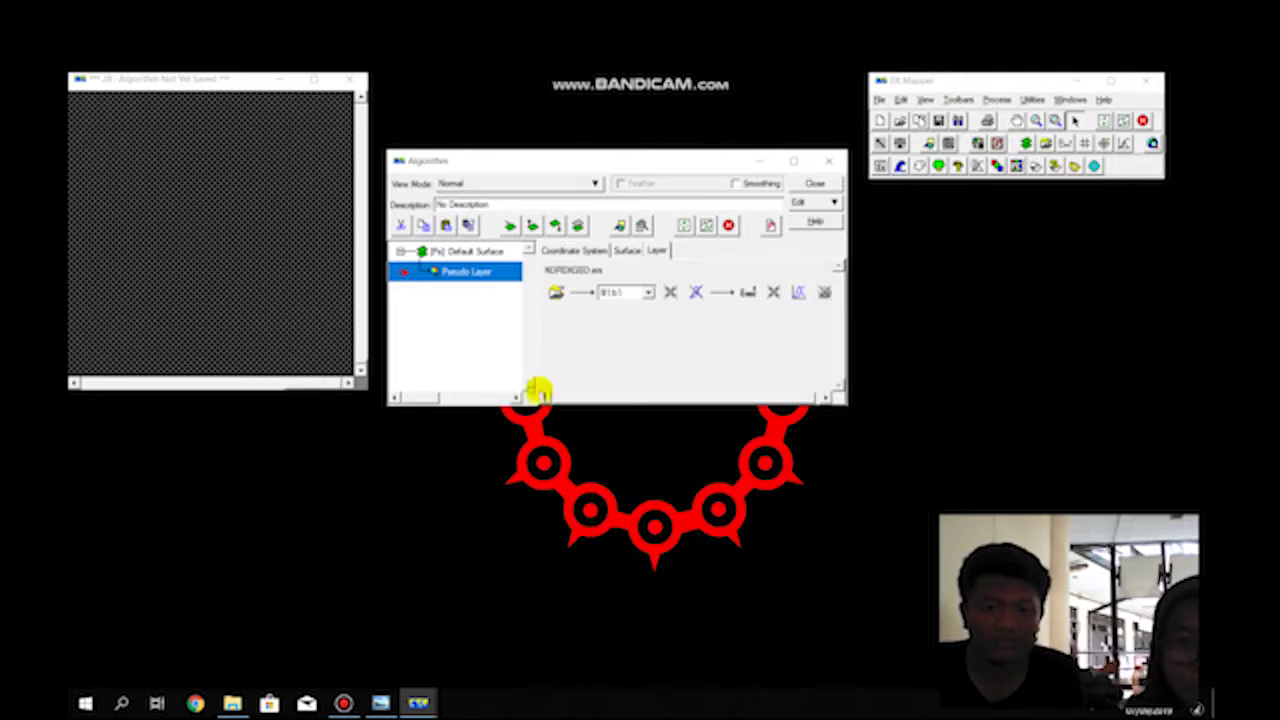
Display KOREKGEO.ers as an RGB 321 composite and show the red layer's histogram transform beside its Formula Editor
click(997, 166)
click(464, 291)
click(799, 291)
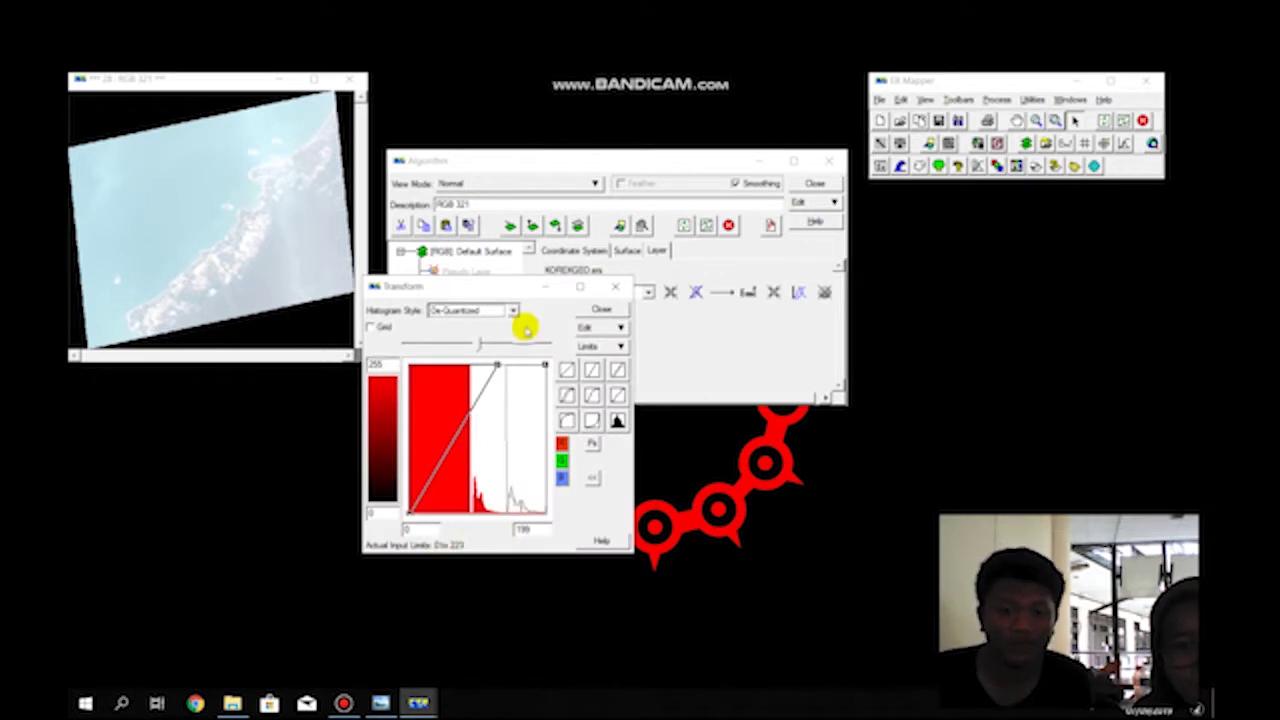
click(748, 283)
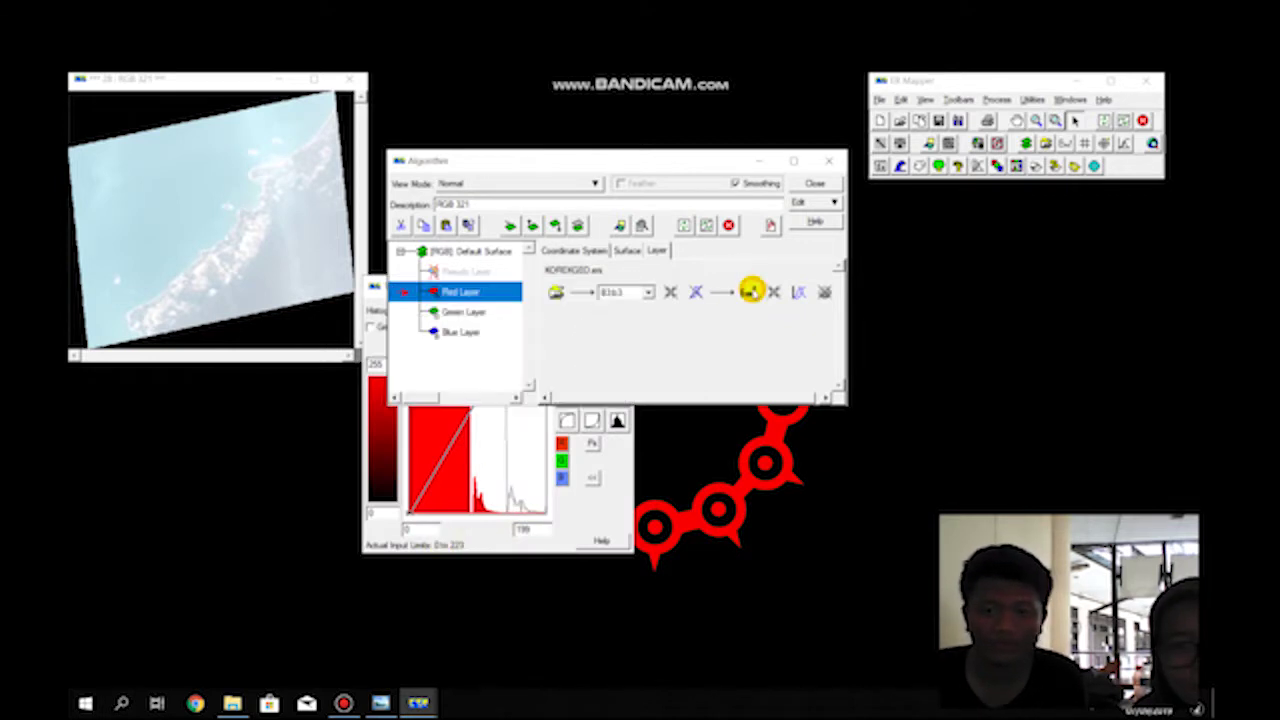
drag(496, 242, 590, 270)
click(373, 289)
drag(486, 292, 433, 314)
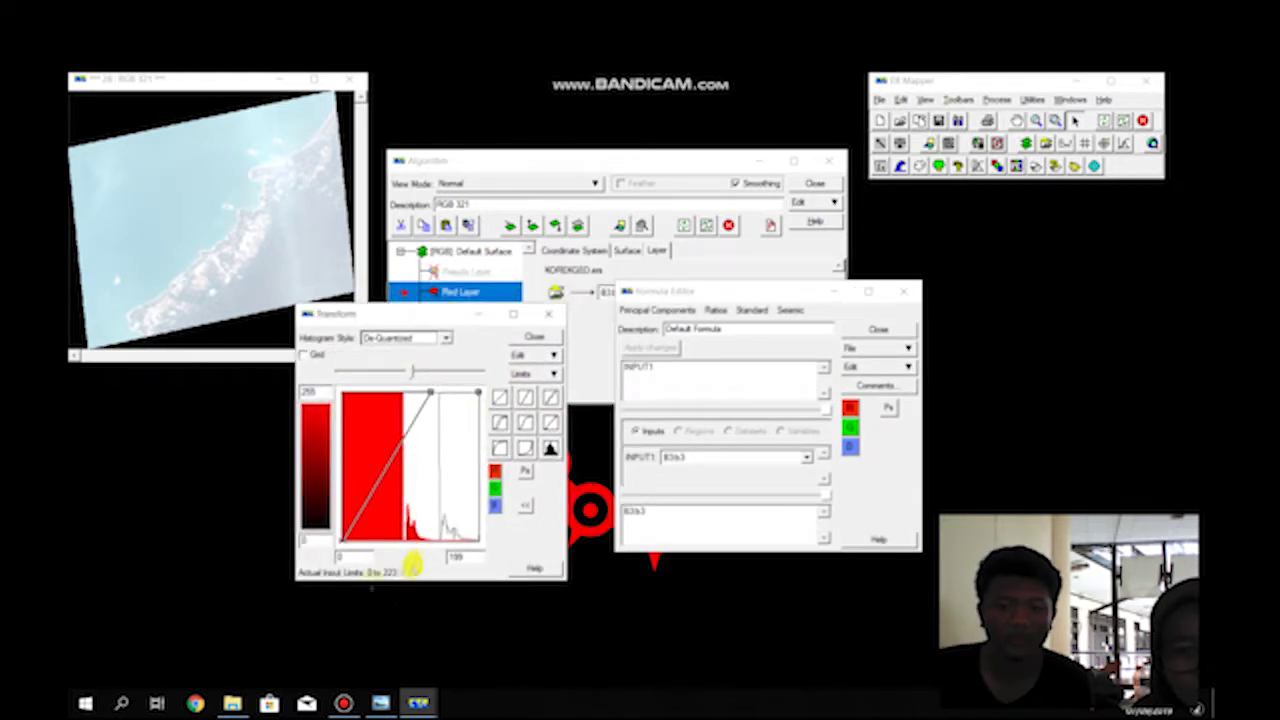
Replace the formula text with the note "RADIOMETRIK SUDAH BAGUS :) TIDAK PERLU DIKOREKSI RADIOMETRIK RUMUS NYA :", split over three lines
drag(676, 365, 614, 367)
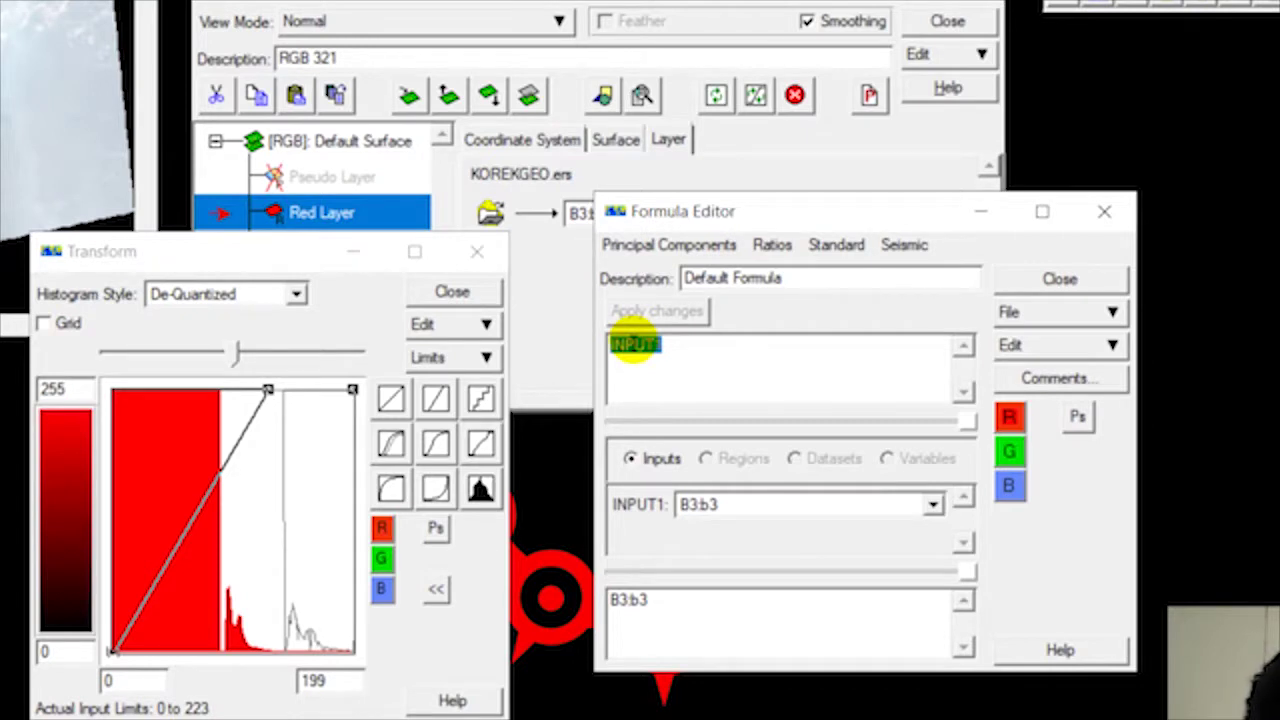
text(RADIOMETRIK SUDAH BAGUS :)
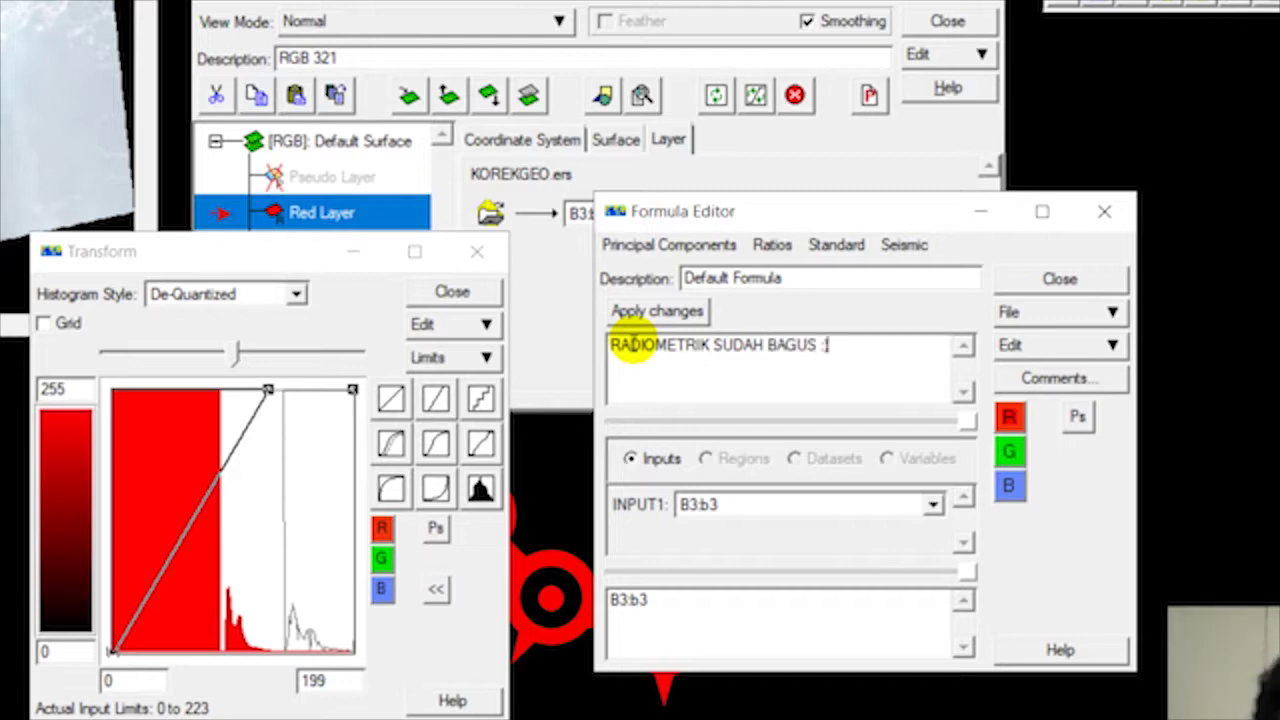
text())
text( TIDAK PE)
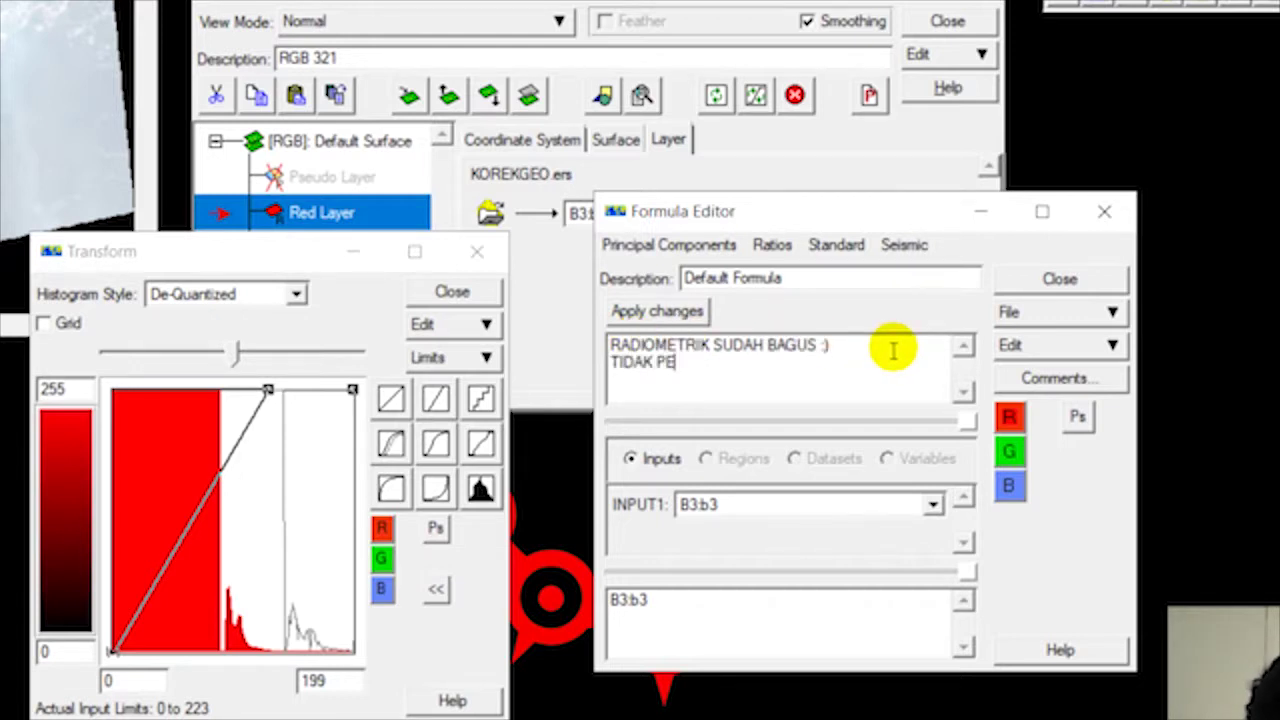
text(RLU DIKOREKSI RADIOMETRIK)
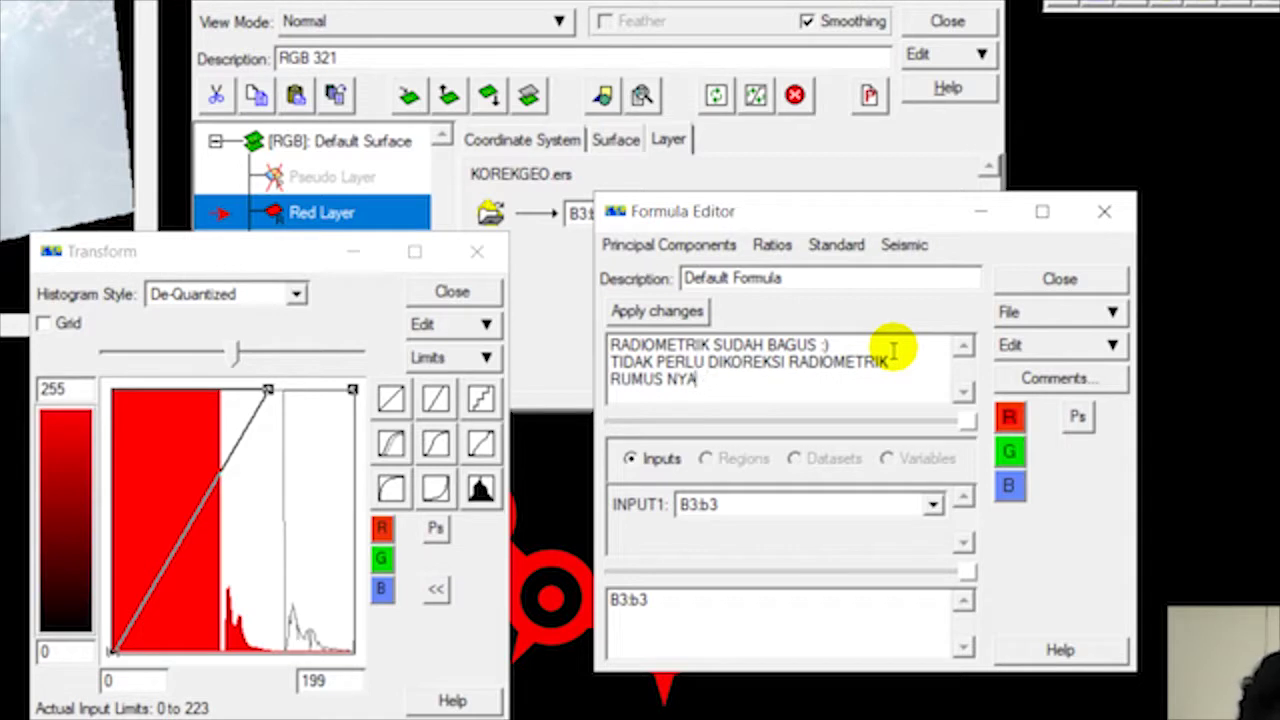
text(:)
key(Return)
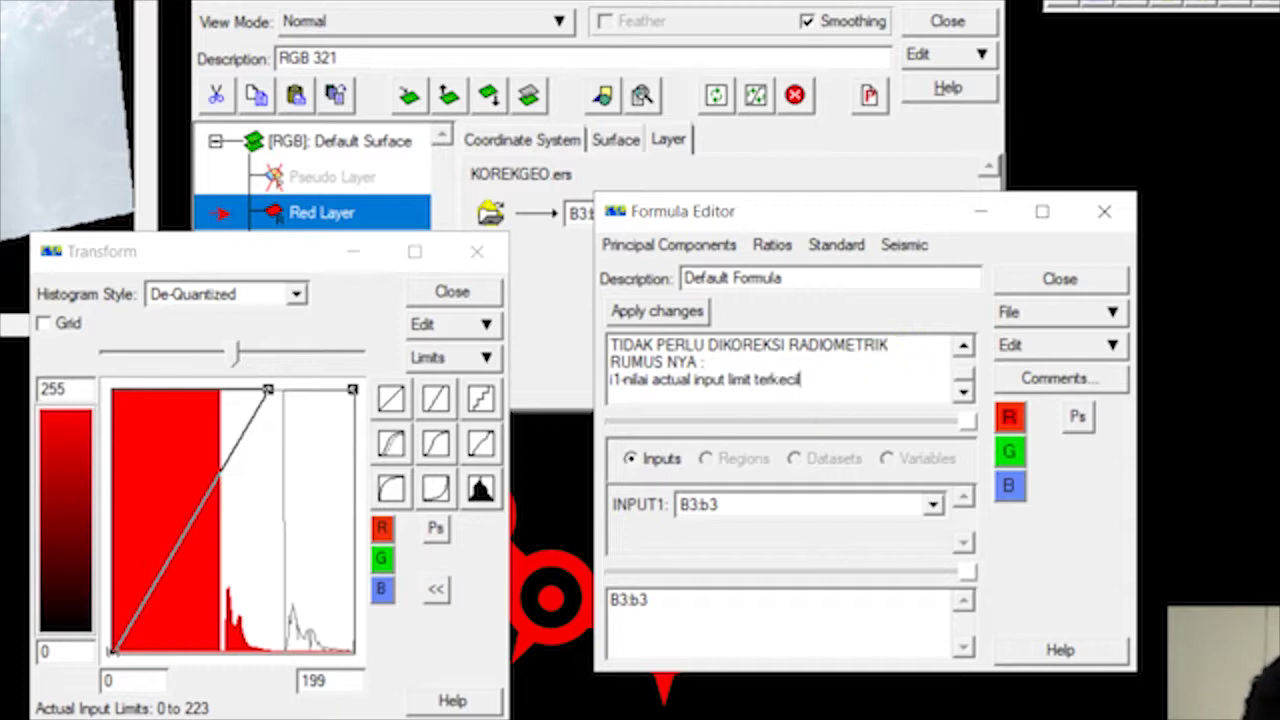
Extend the formula note with "i1-nilai actual input limit terkecil" and a line beginning "lalu koreksi ke band"
click(171, 703)
click(837, 372)
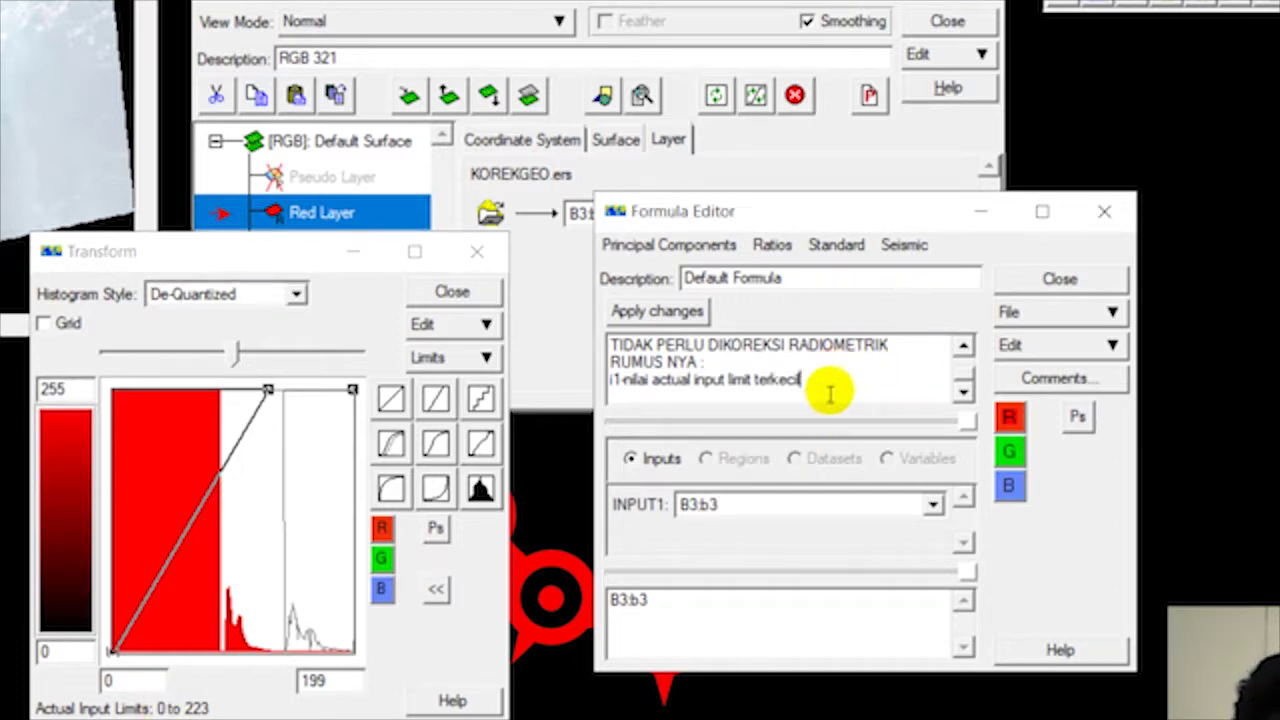
key(Return)
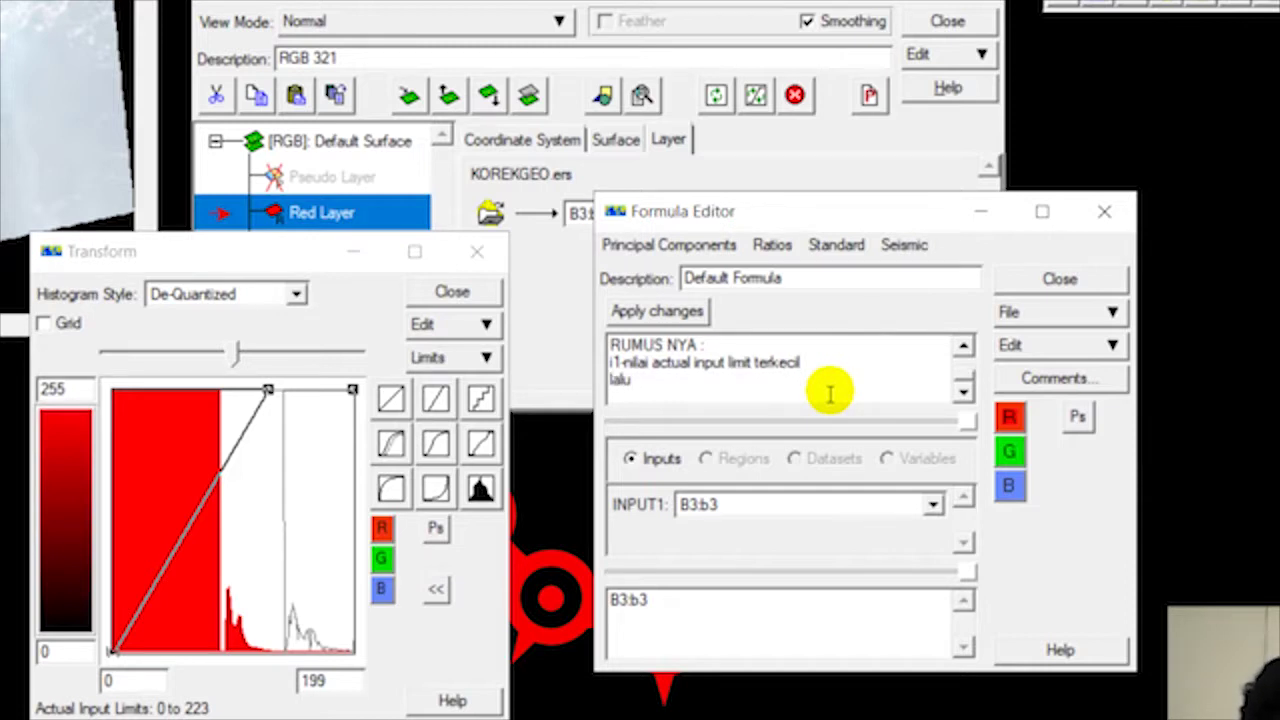
click(932, 504)
click(720, 508)
click(676, 382)
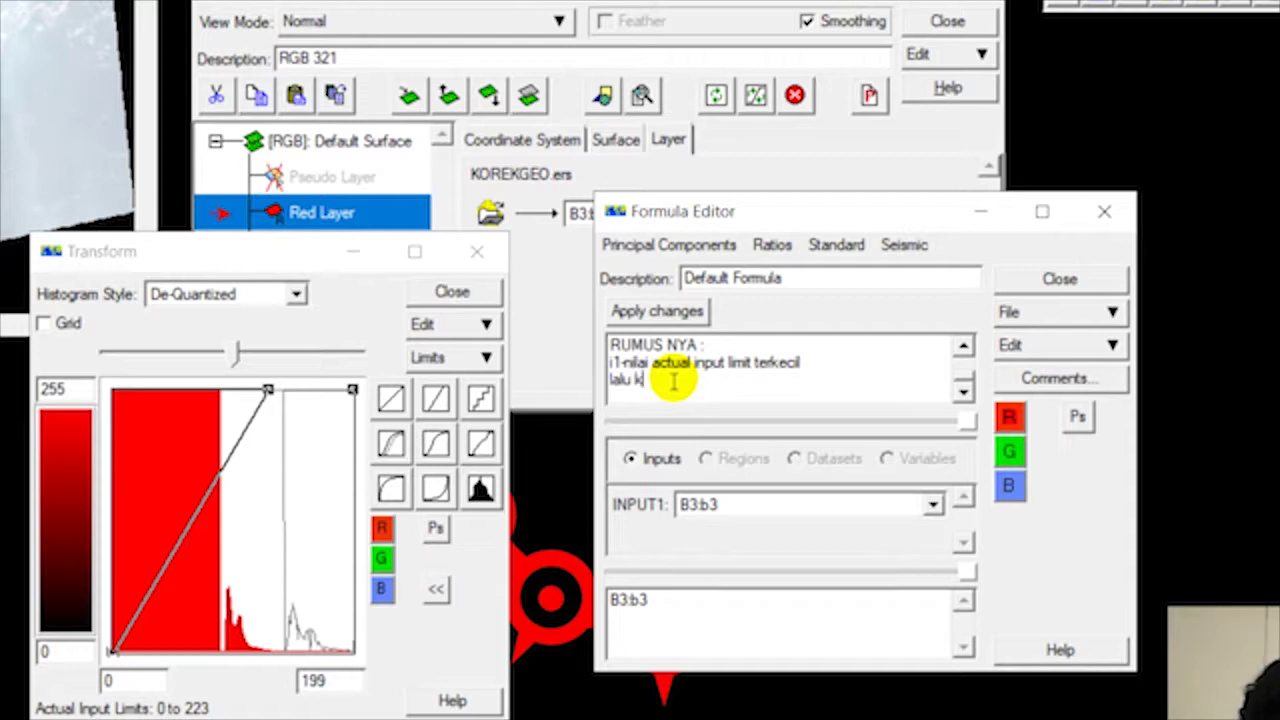
text(koreksi ke band sela)
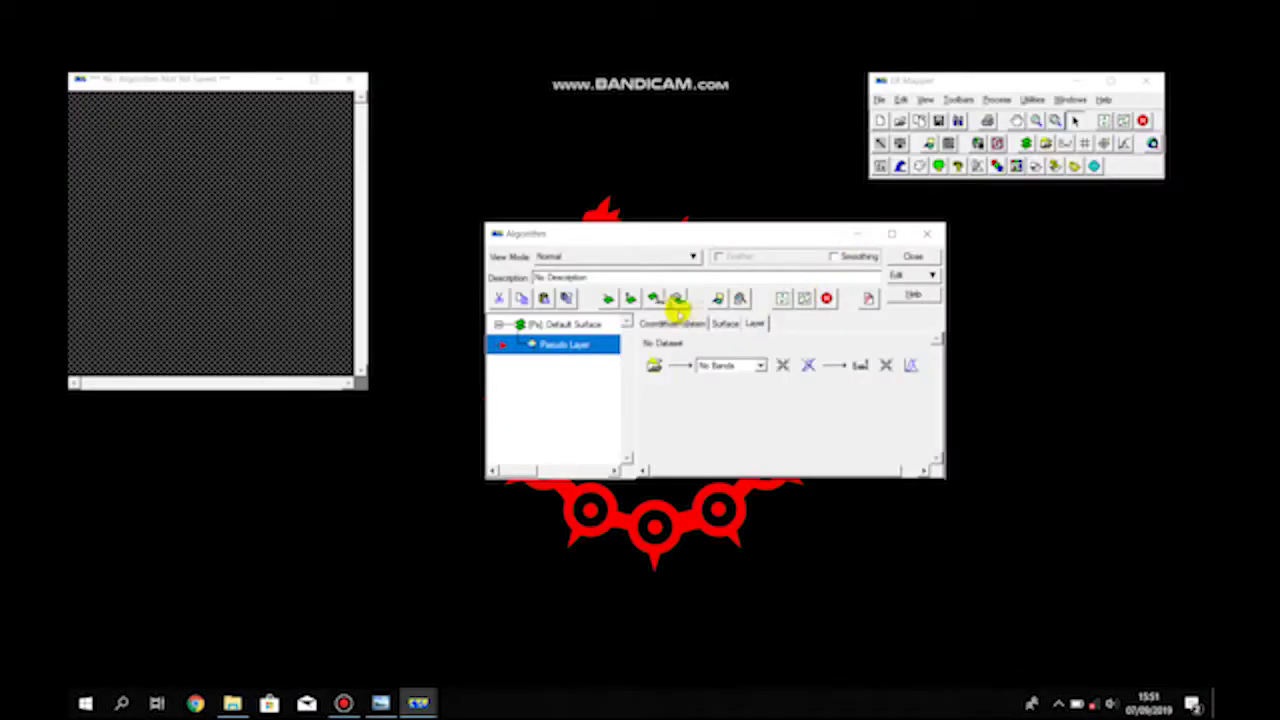
Load kor_Geometric.ers from the Supervised & Unsupervised folder into the new algorithm's pseudo layer
click(651, 365)
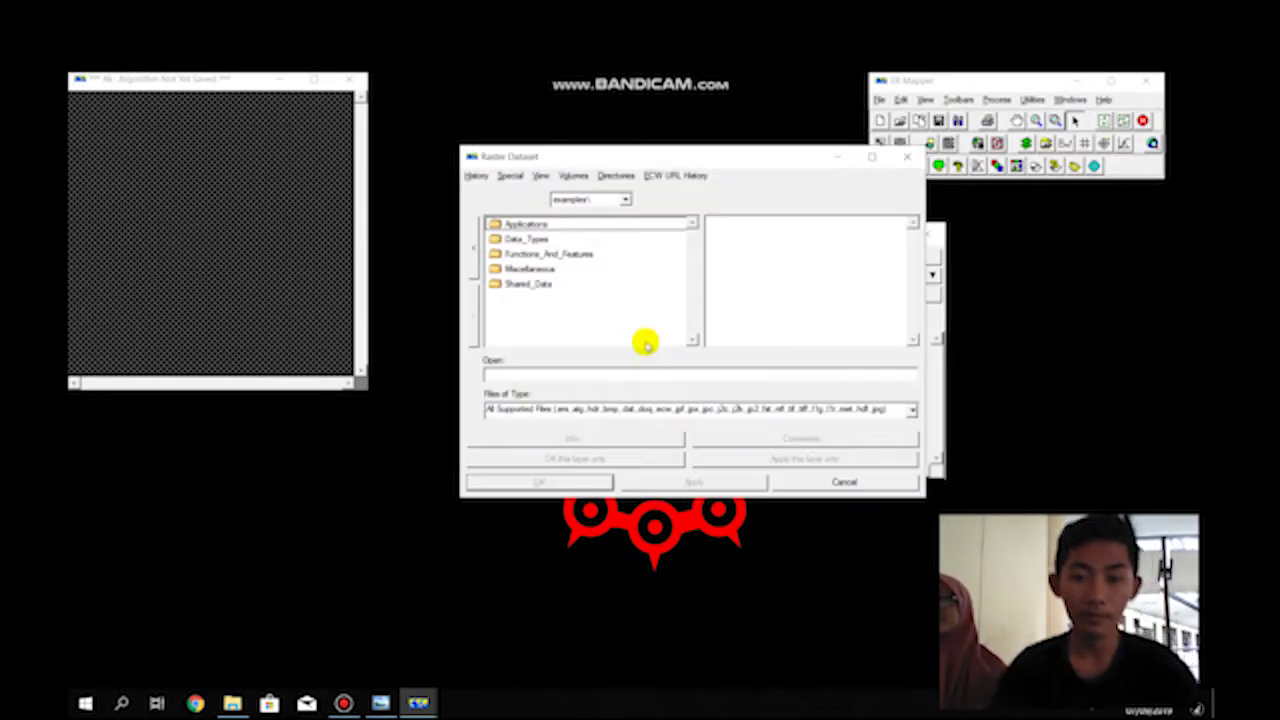
click(574, 175)
click(566, 205)
click(524, 223)
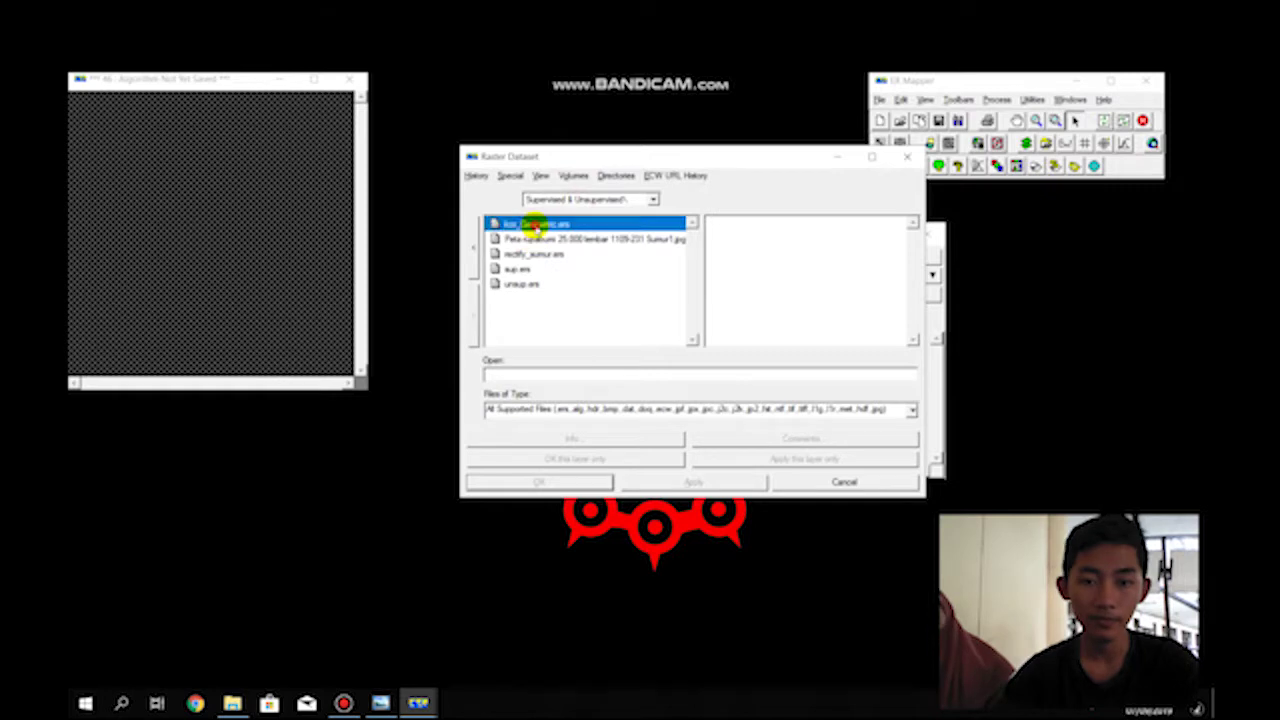
click(527, 481)
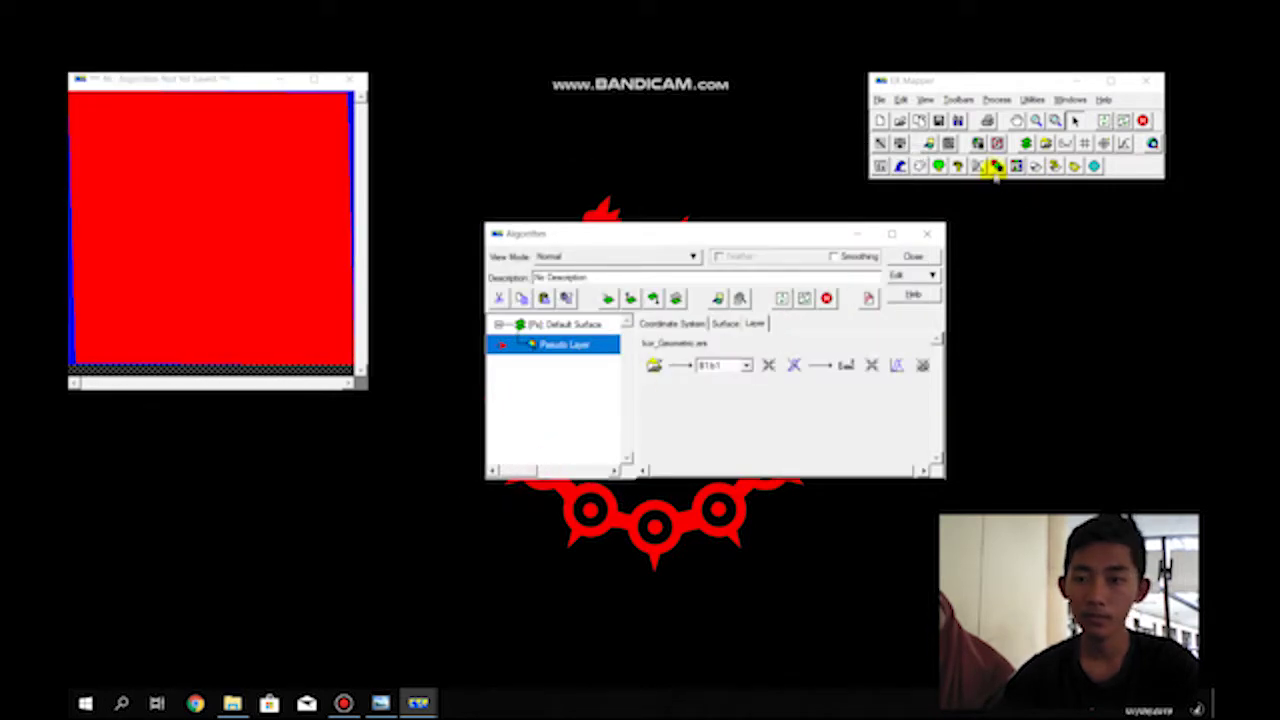
Display the image as an RGB 321 composite and start a new Raster Region map composition on kor_Geometric.ers
click(997, 166)
click(900, 98)
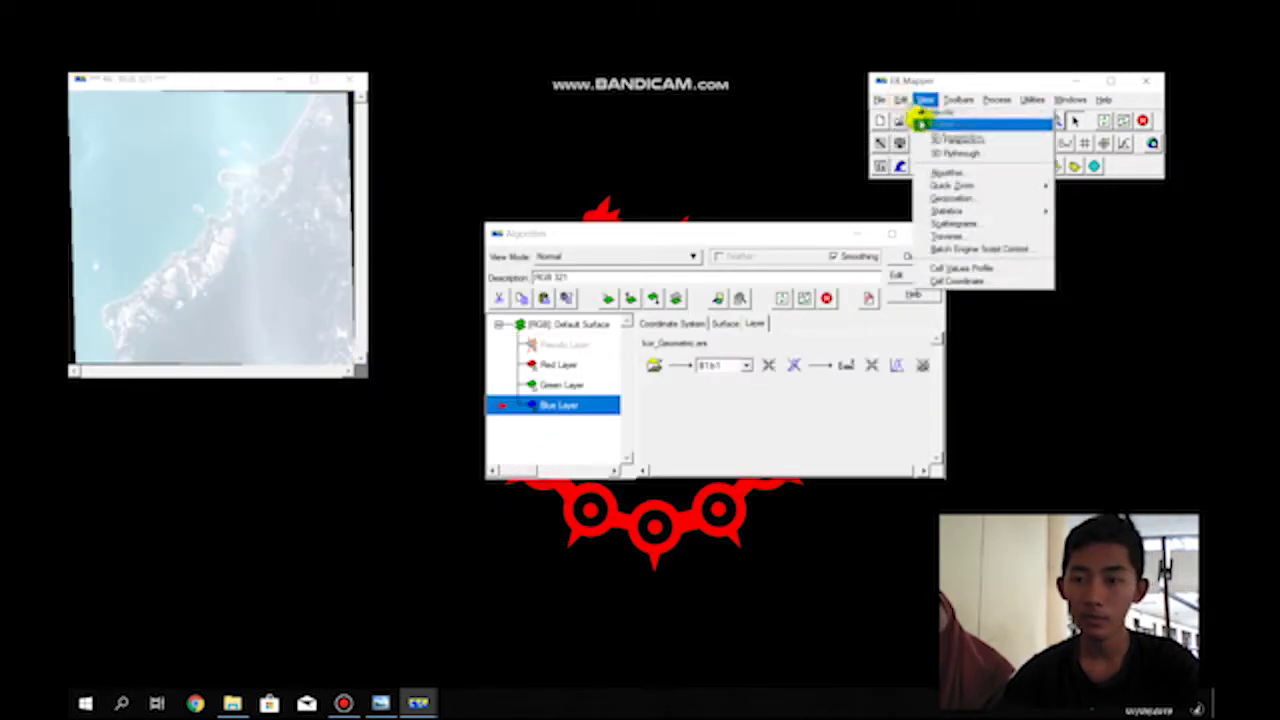
click(908, 123)
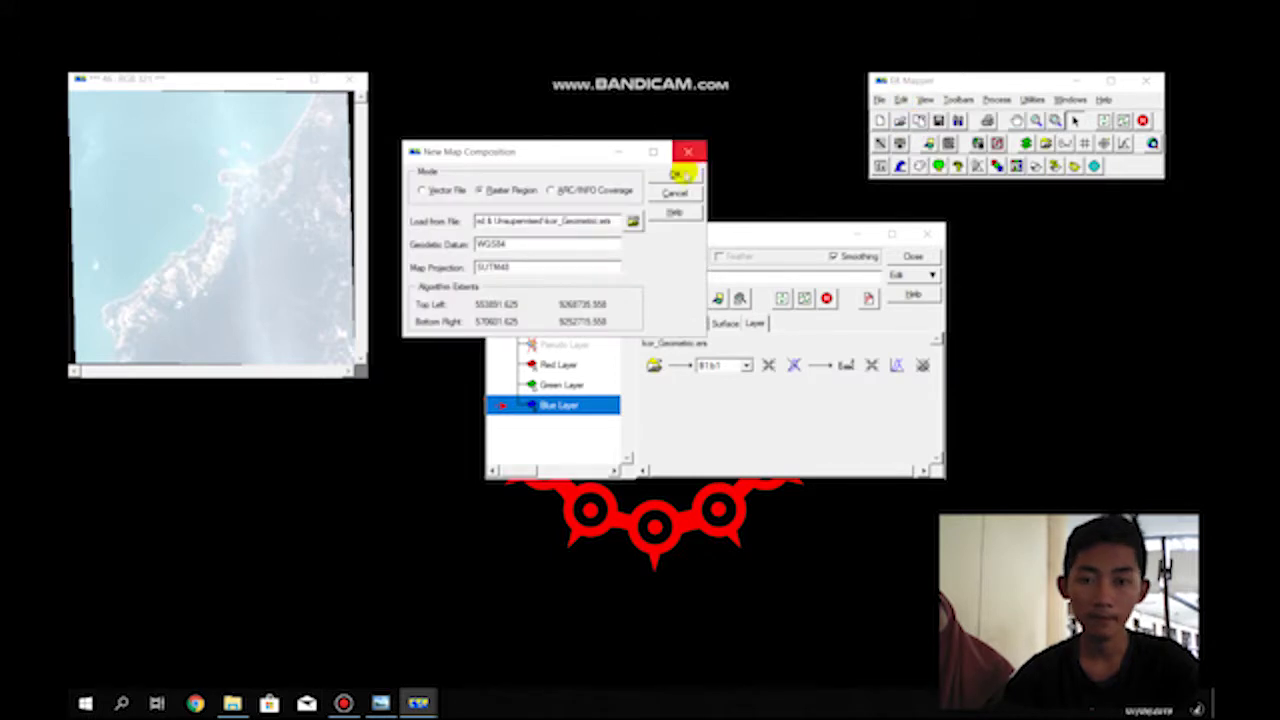
click(676, 176)
Draw three small four-sided polygon regions over the sea in the northwest part of the image
click(411, 198)
click(101, 121)
click(98, 136)
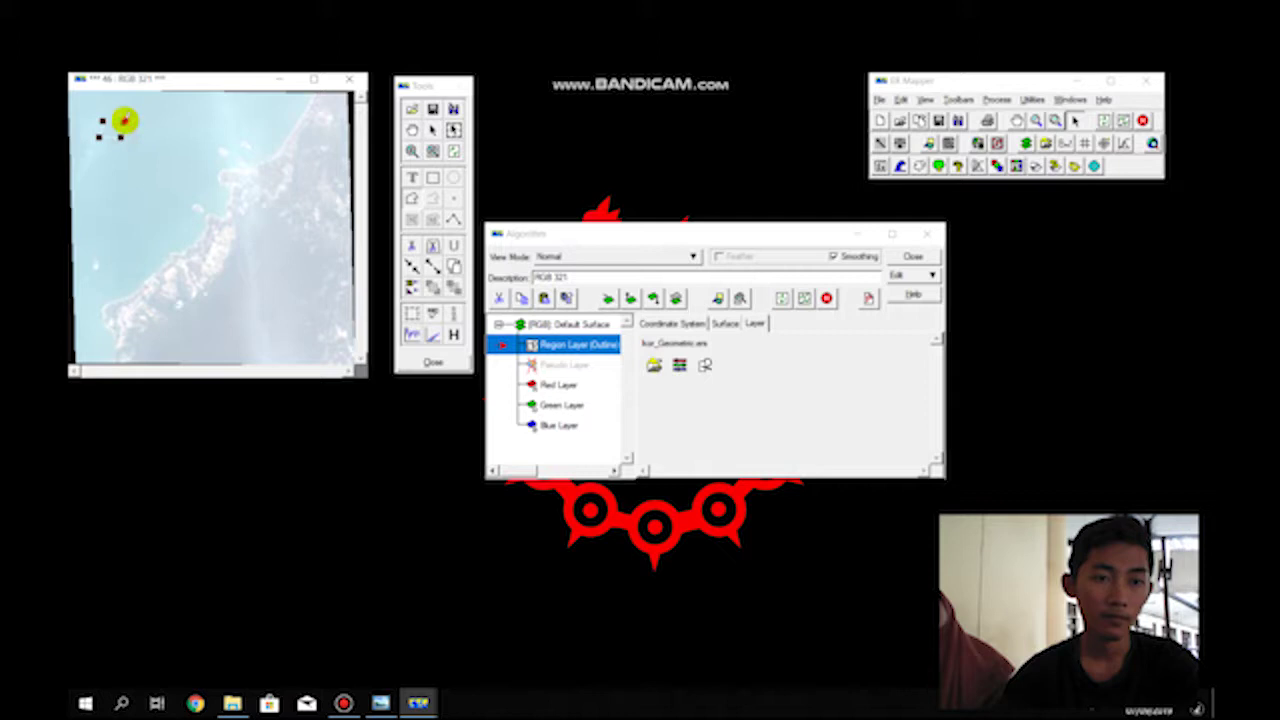
click(157, 124)
click(171, 149)
click(178, 129)
click(97, 171)
click(85, 203)
click(105, 211)
click(120, 173)
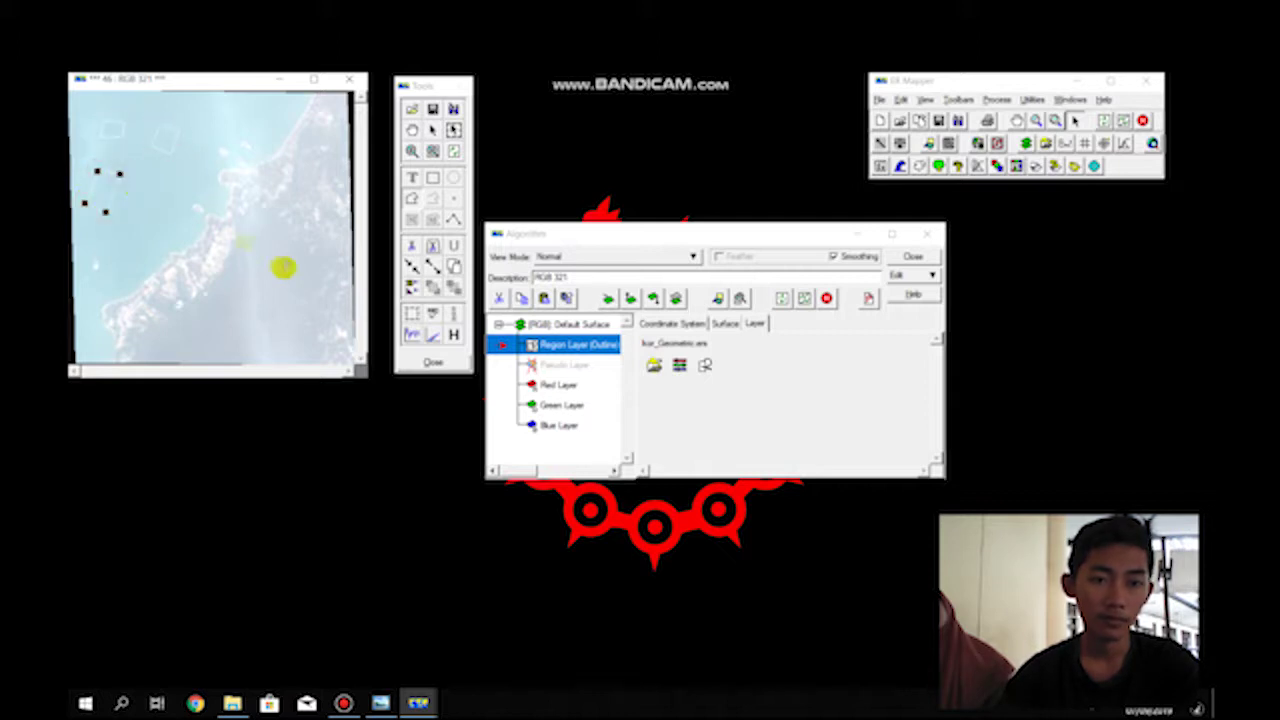
Select the three sea regions together and assign the attribute "laut" to all of them
click(453, 130)
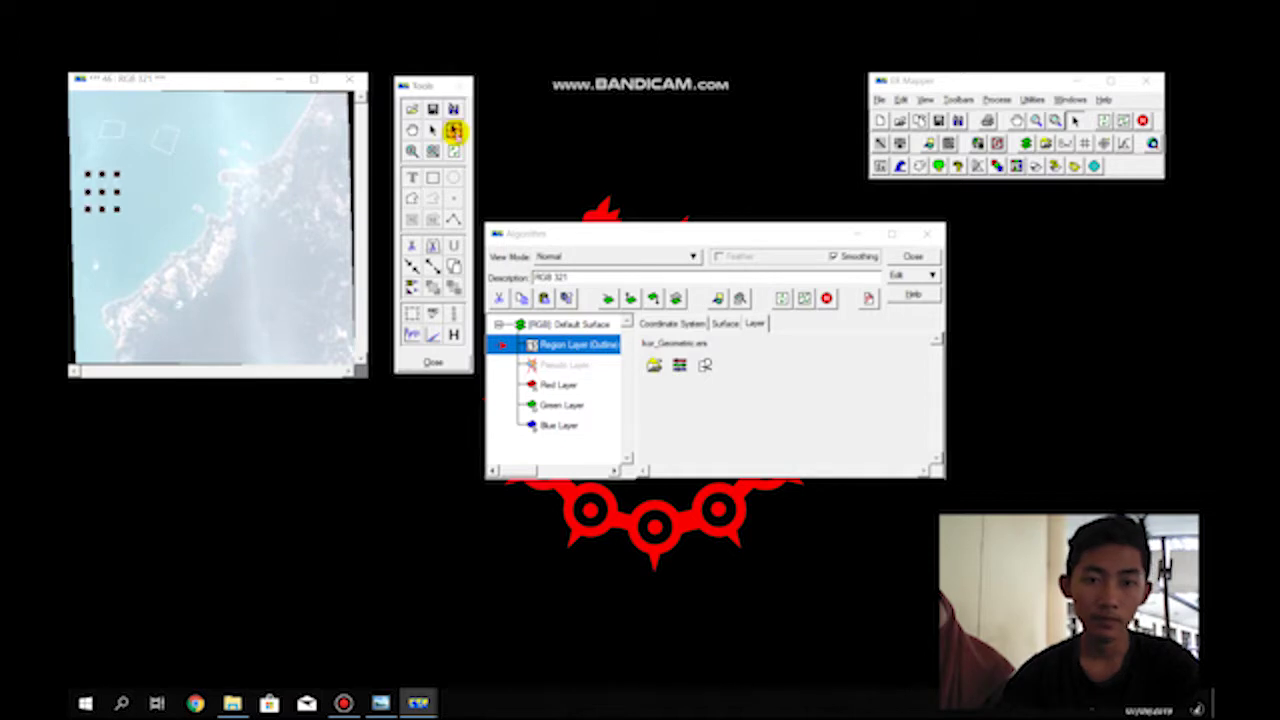
drag(88, 99, 226, 213)
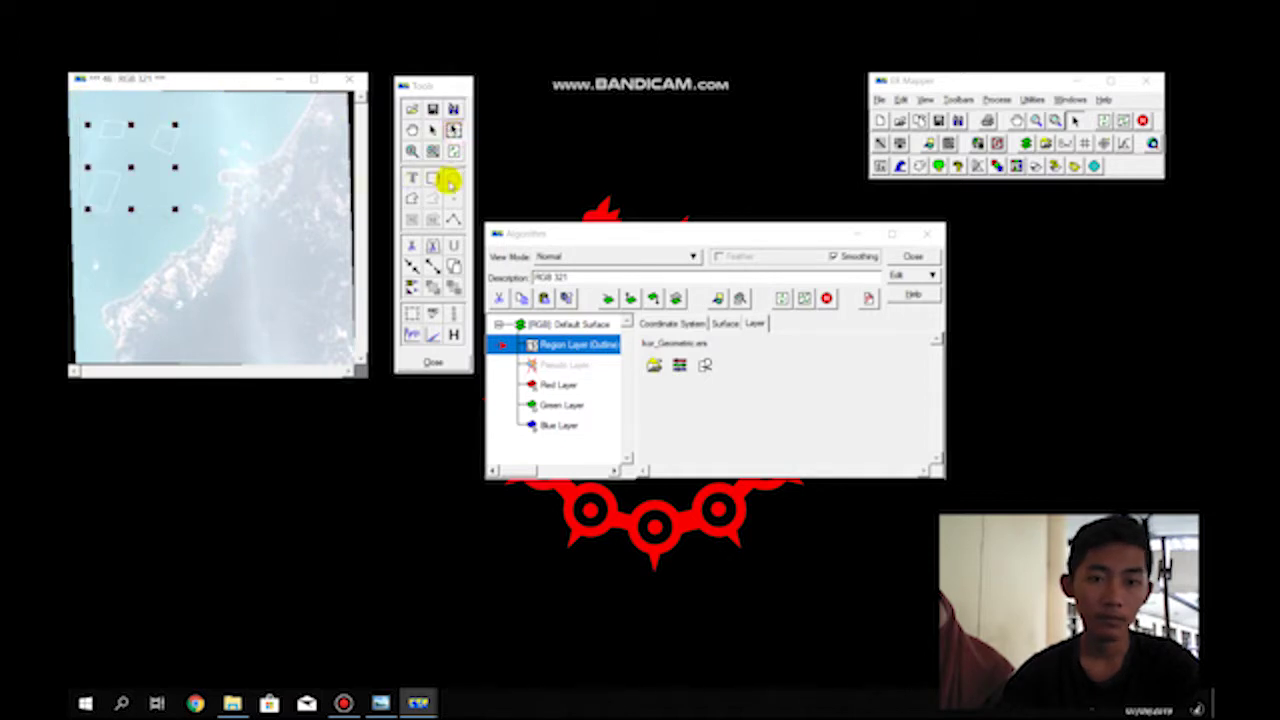
click(432, 314)
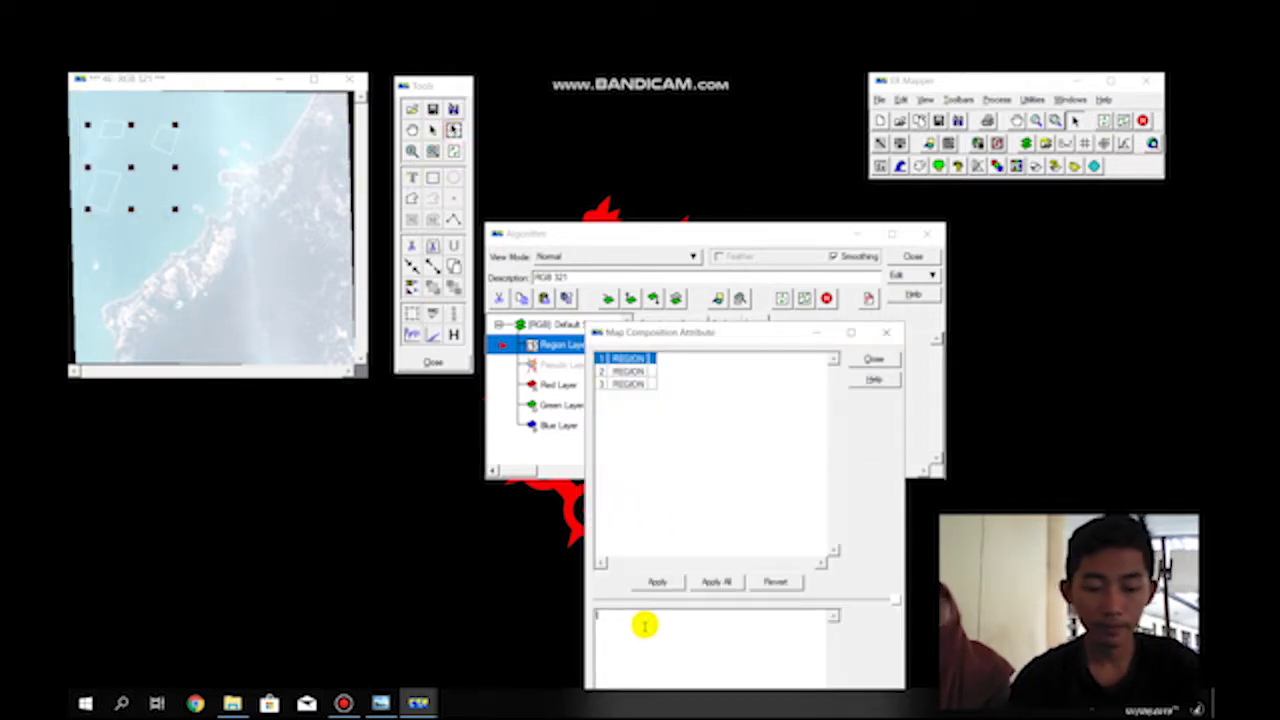
click(705, 580)
click(677, 440)
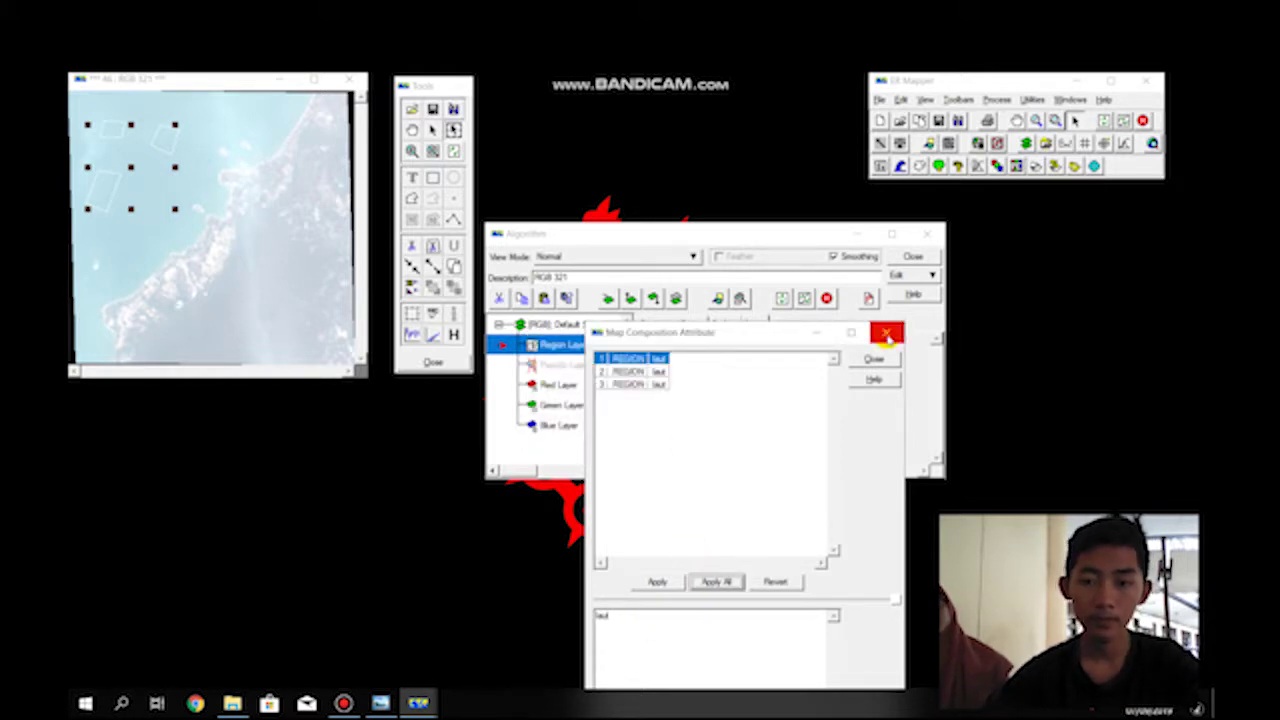
click(886, 336)
Draw three four-sided polygon regions over the forested land in the southeast and assign "hutan" to all of them
click(269, 255)
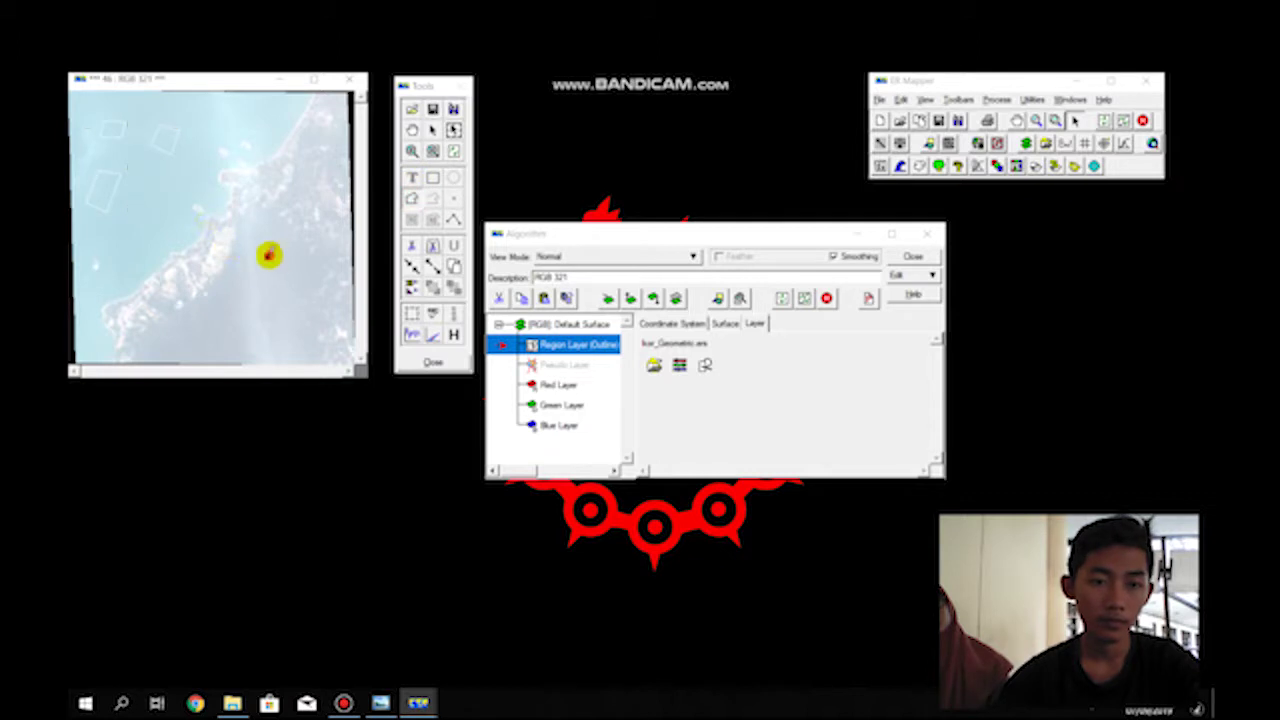
click(257, 325)
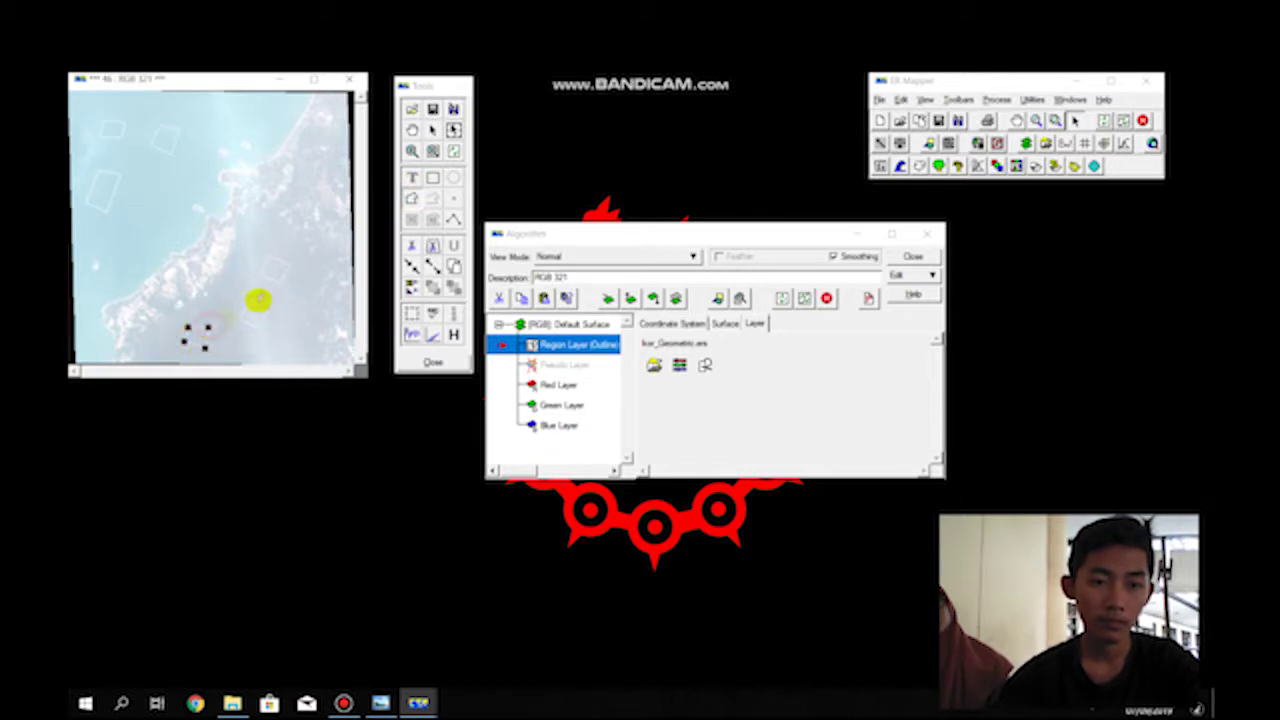
click(453, 130)
mouse_move(243, 260)
mouse_down()
mouse_move(198, 337)
mouse_move(290, 358)
mouse_up()
click(430, 311)
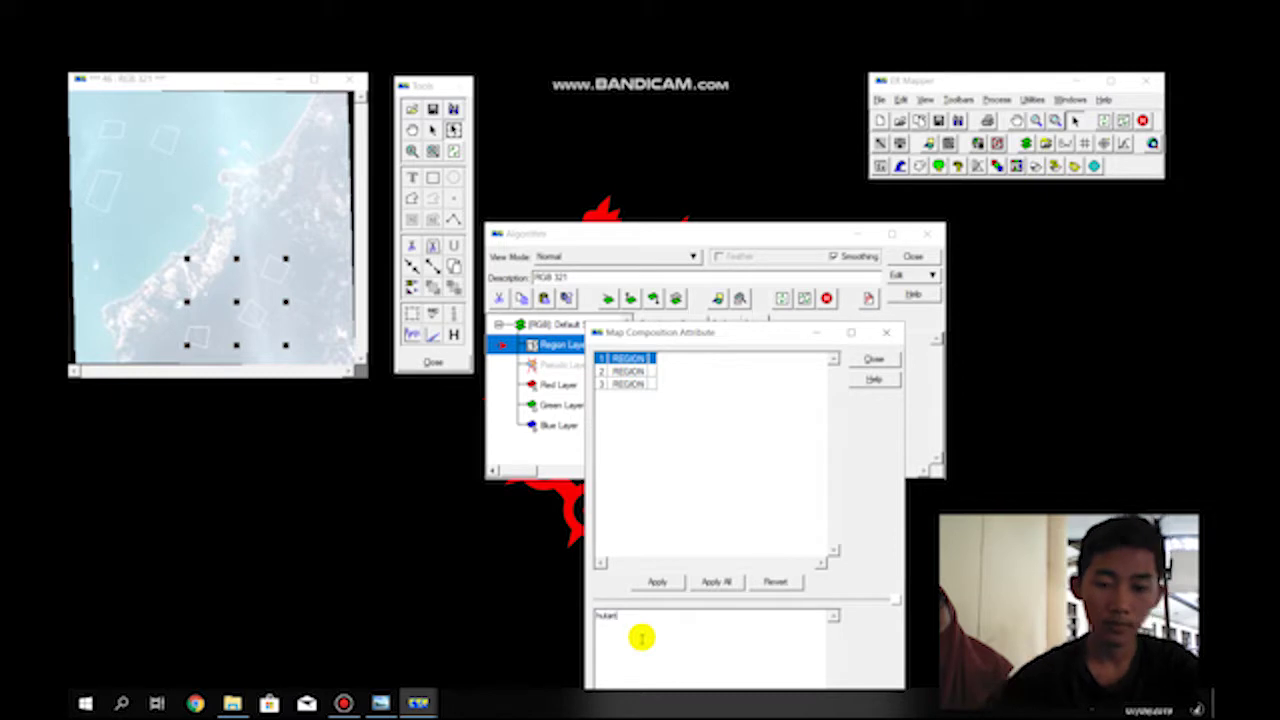
click(712, 581)
click(682, 441)
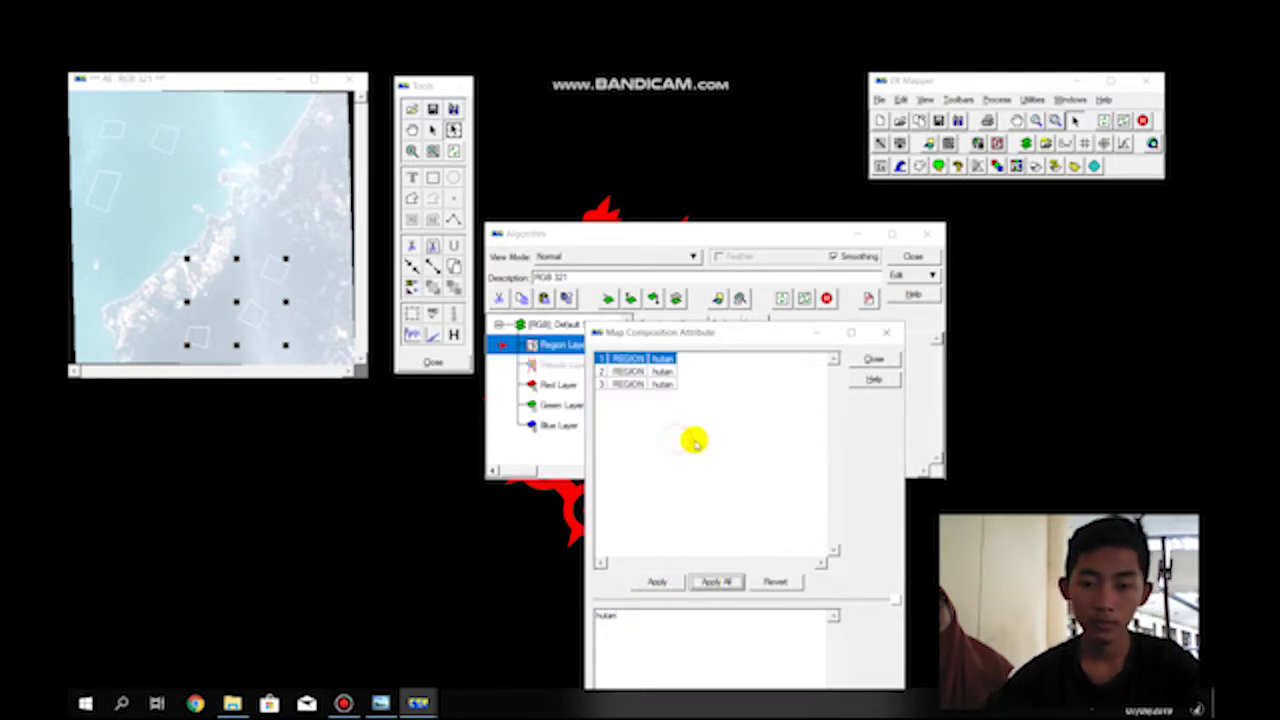
click(886, 332)
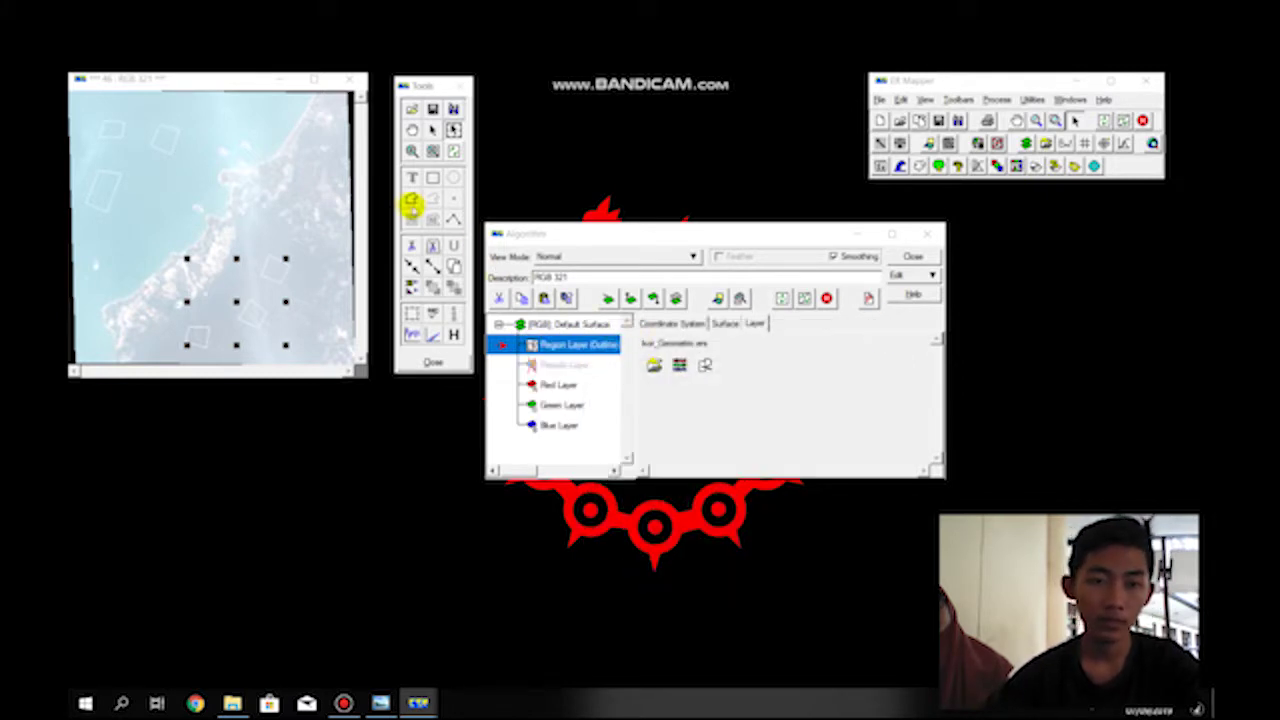
Draw small four-sided polygon regions over the pale land along the southwest coast and on the headland
click(432, 150)
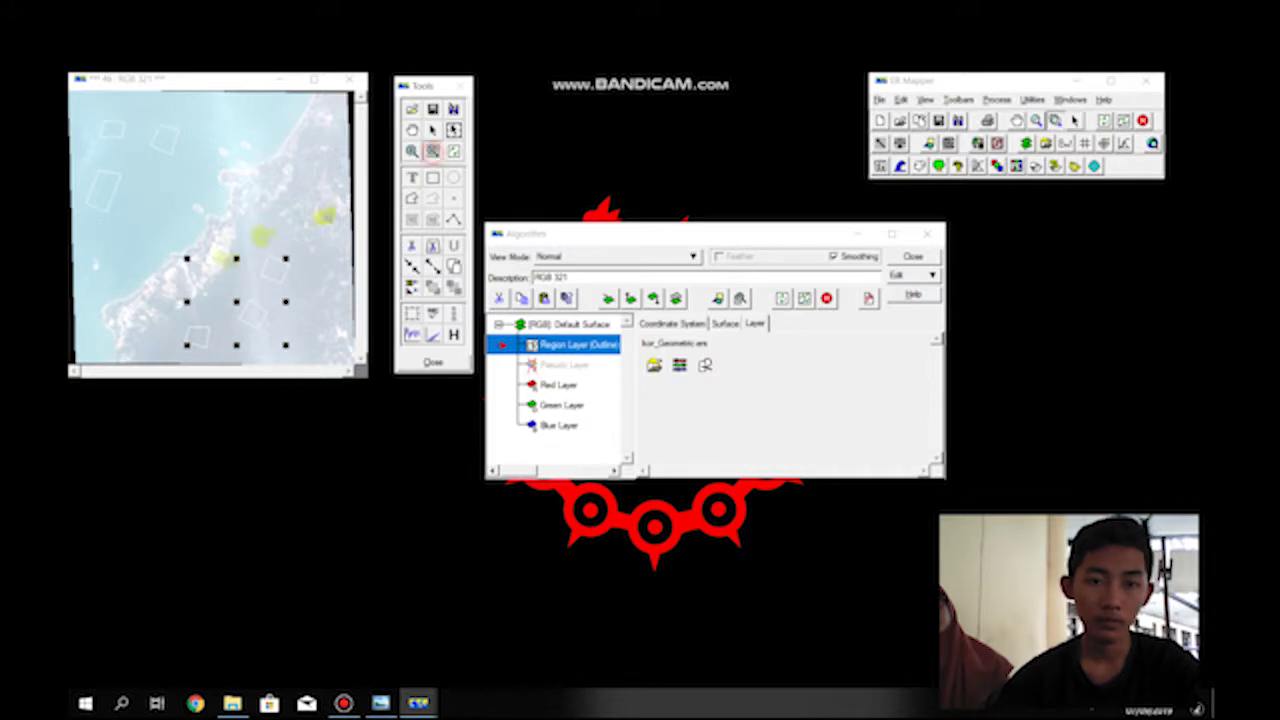
drag(100, 257, 203, 342)
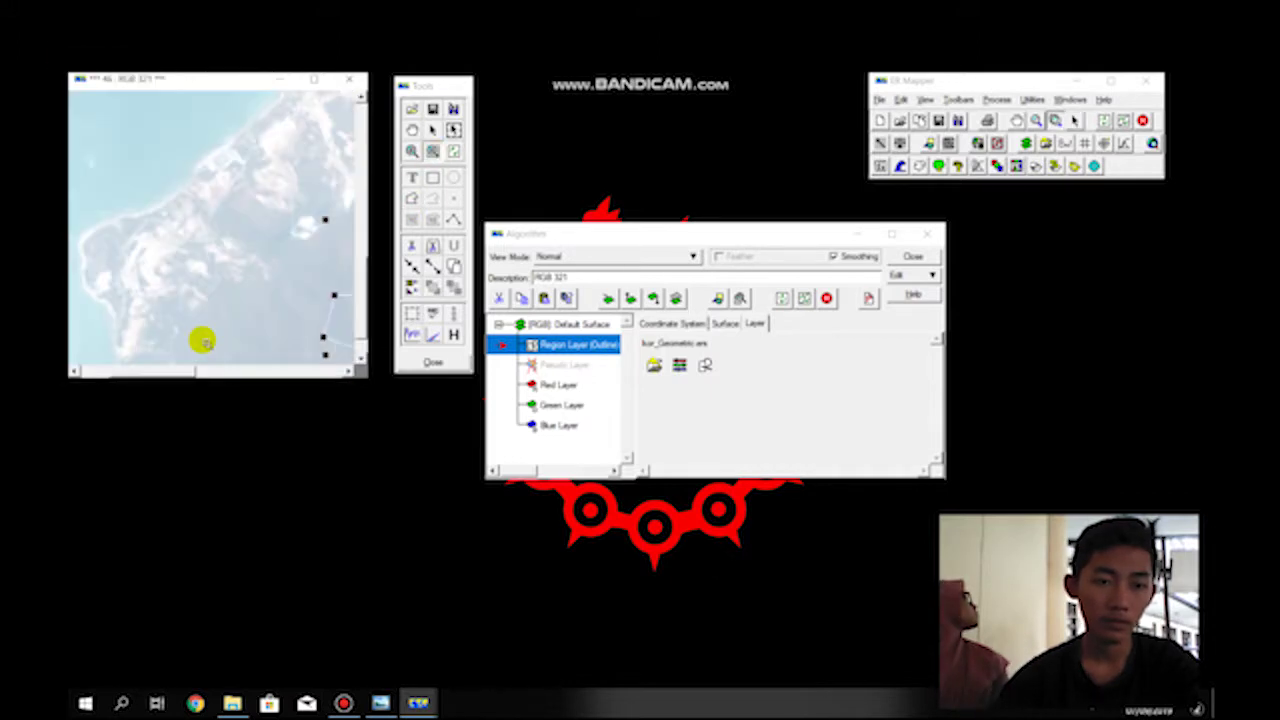
click(204, 167)
click(196, 190)
click(215, 196)
click(228, 171)
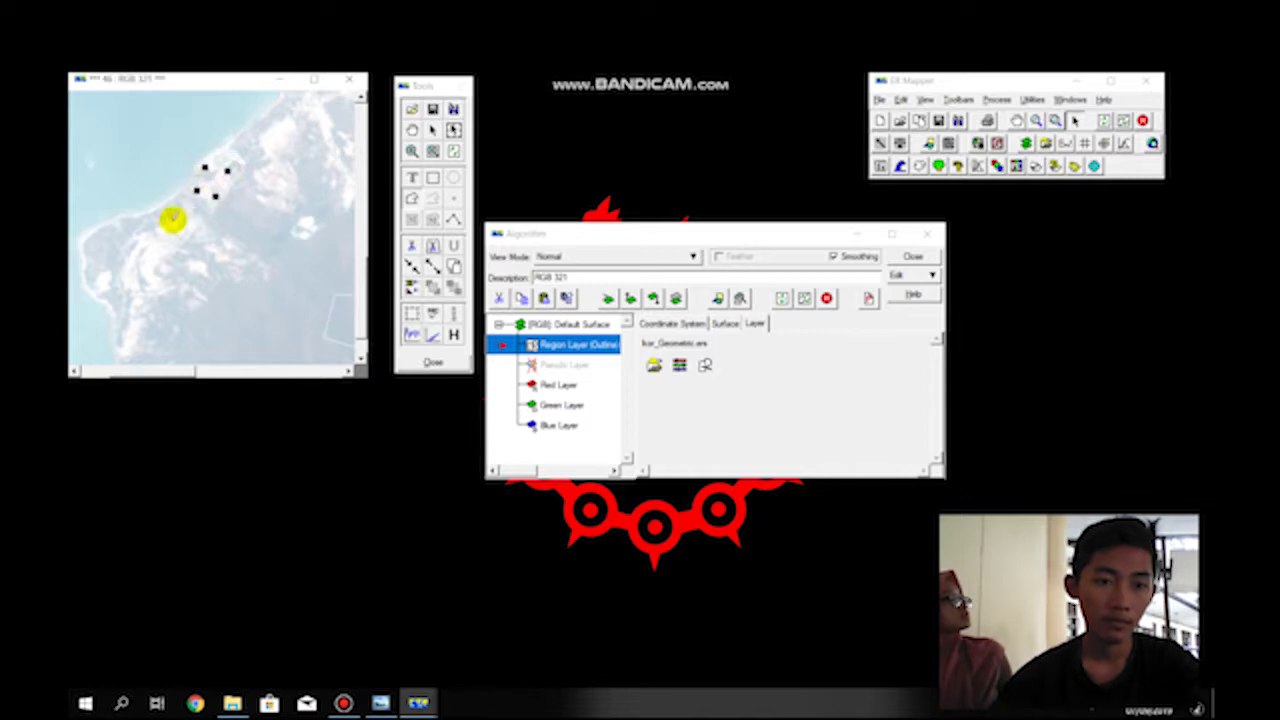
click(128, 261)
click(125, 285)
click(150, 289)
Select the three pale-land regions along the southwest coast together and assign the attribute "pemukiman" to all of them
click(450, 130)
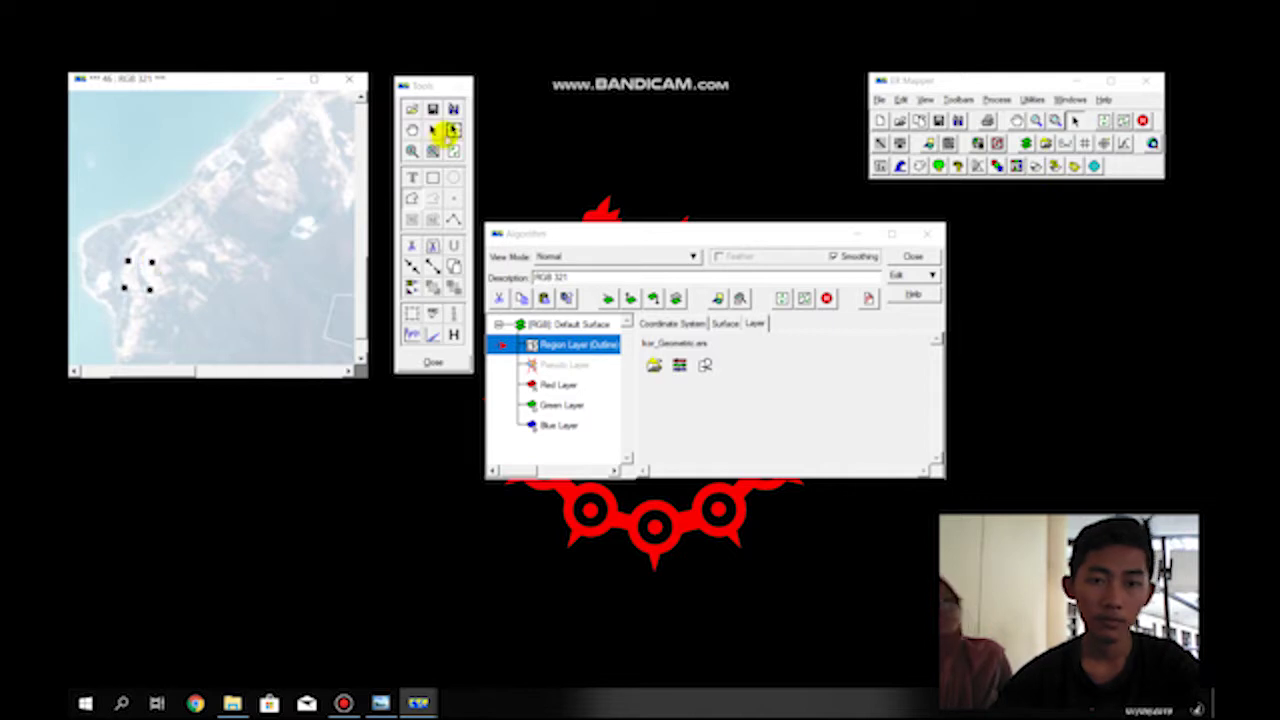
drag(141, 137, 257, 293)
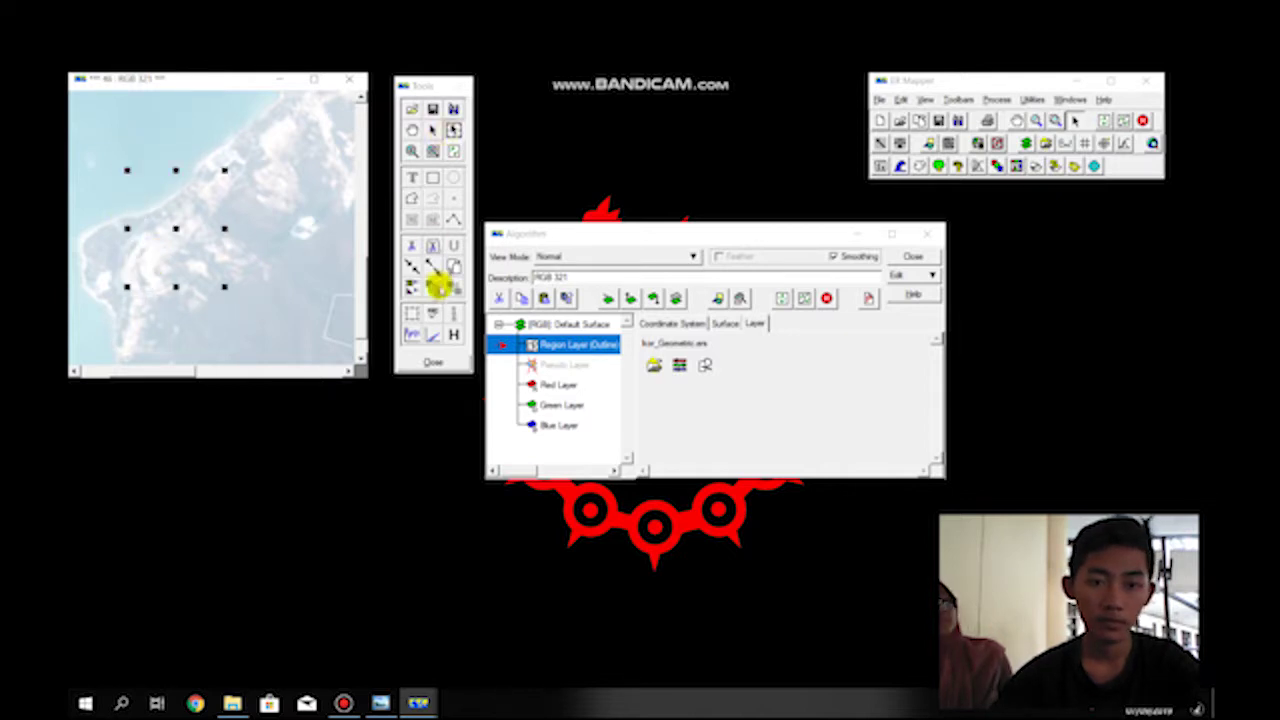
click(435, 292)
click(630, 615)
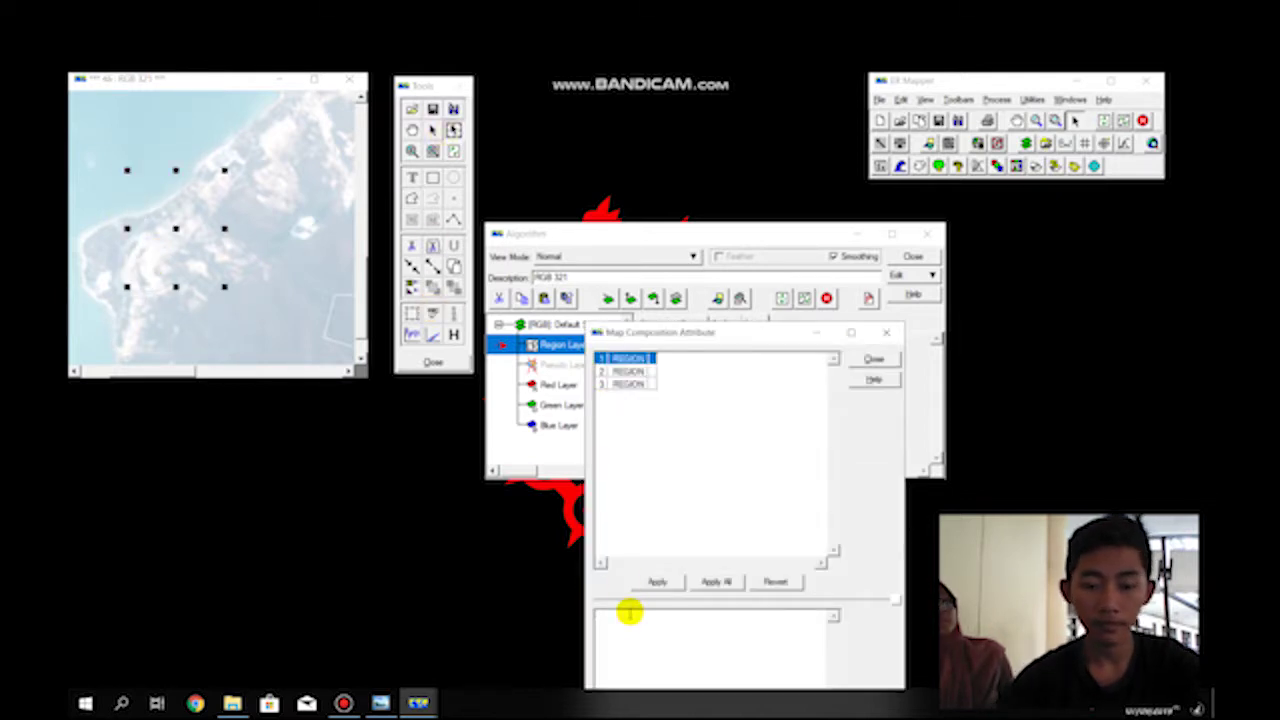
text(pen)
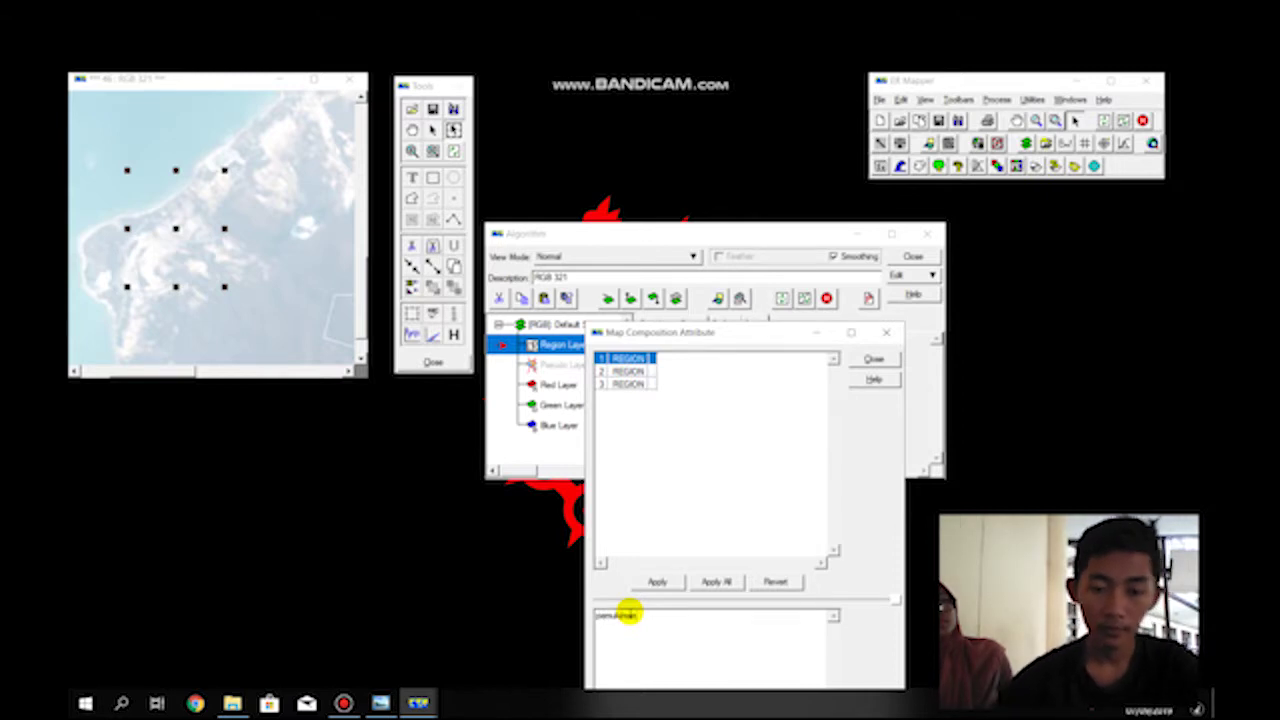
click(716, 581)
click(667, 440)
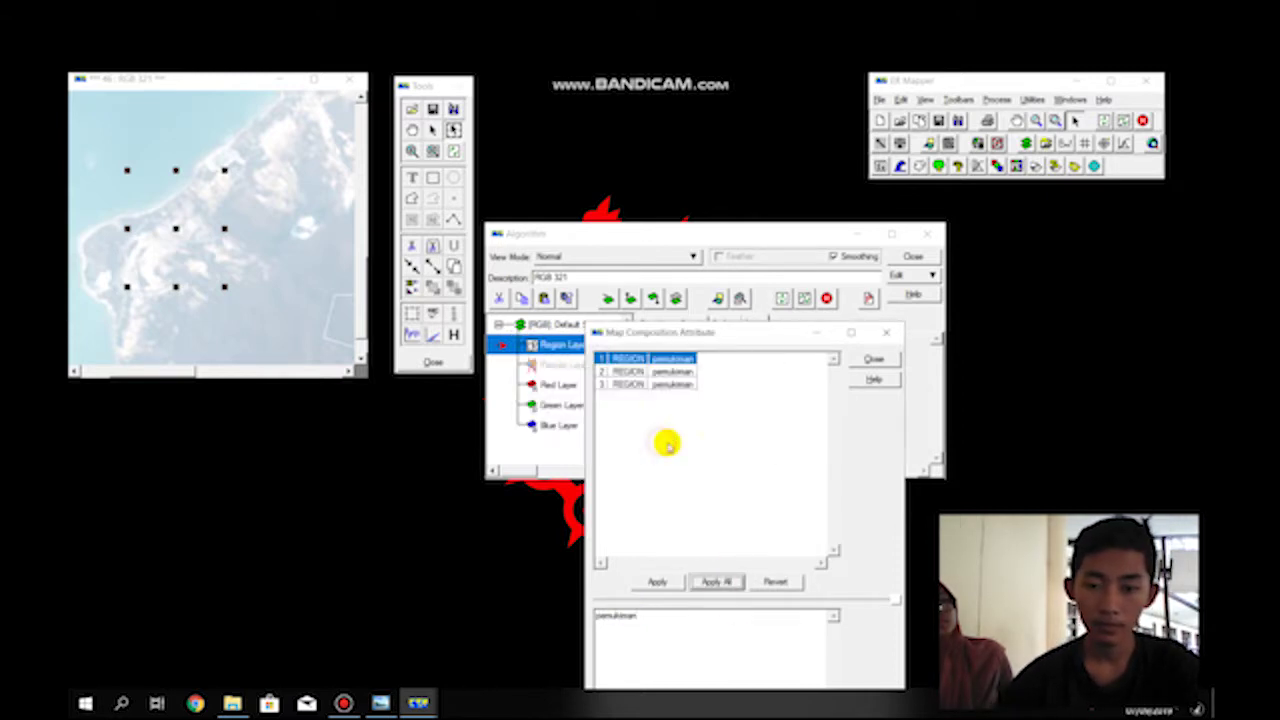
click(873, 359)
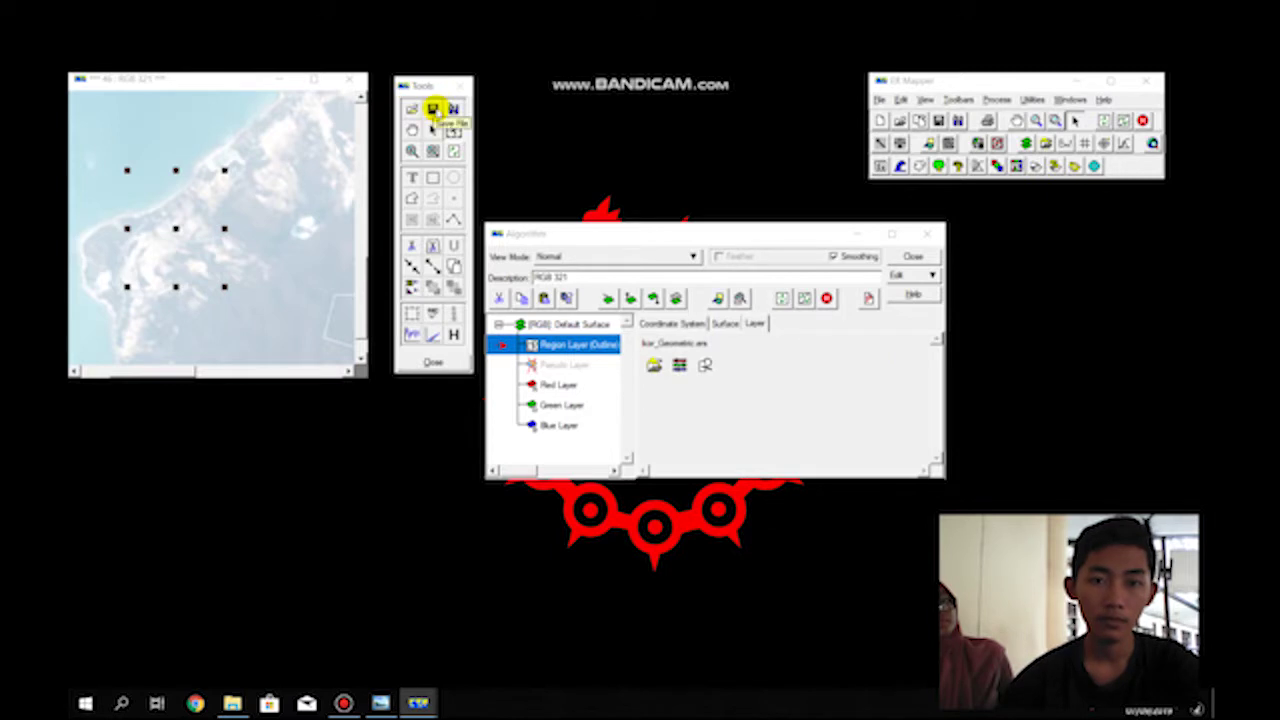
Save the laut, hutan and pemukiman regions to the dataset and close the image window and region tools
click(432, 108)
click(686, 429)
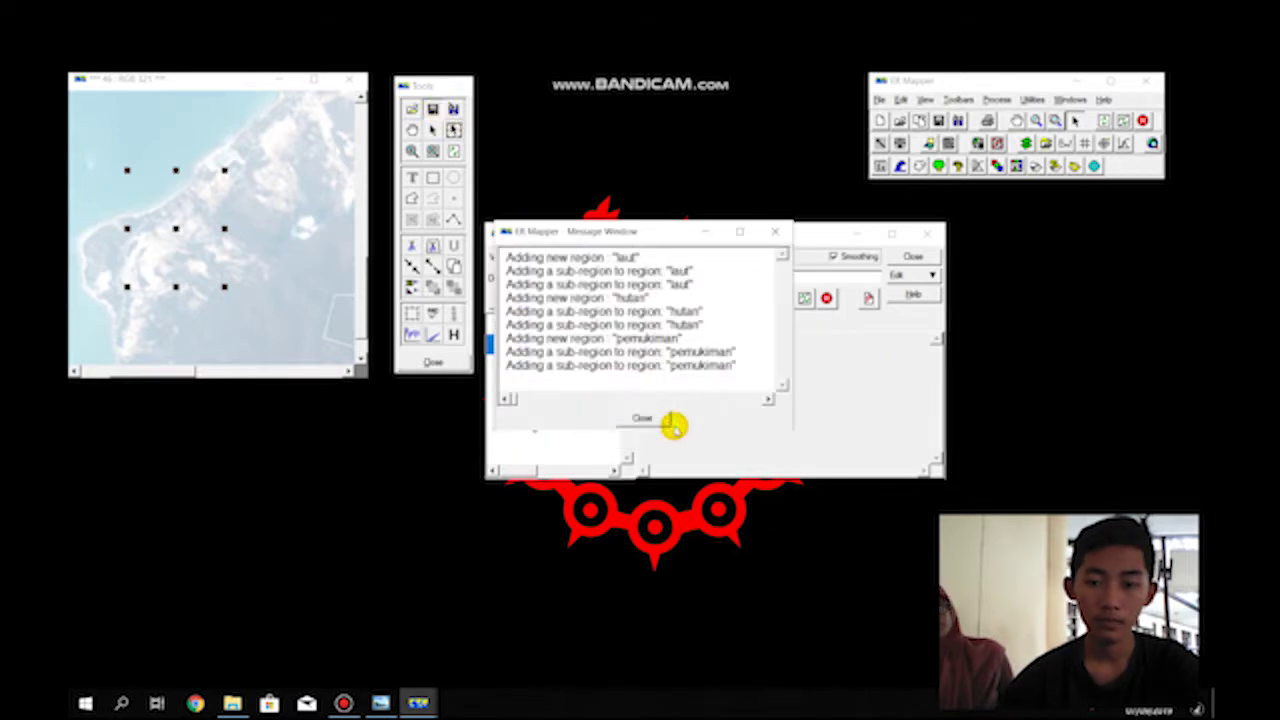
click(776, 233)
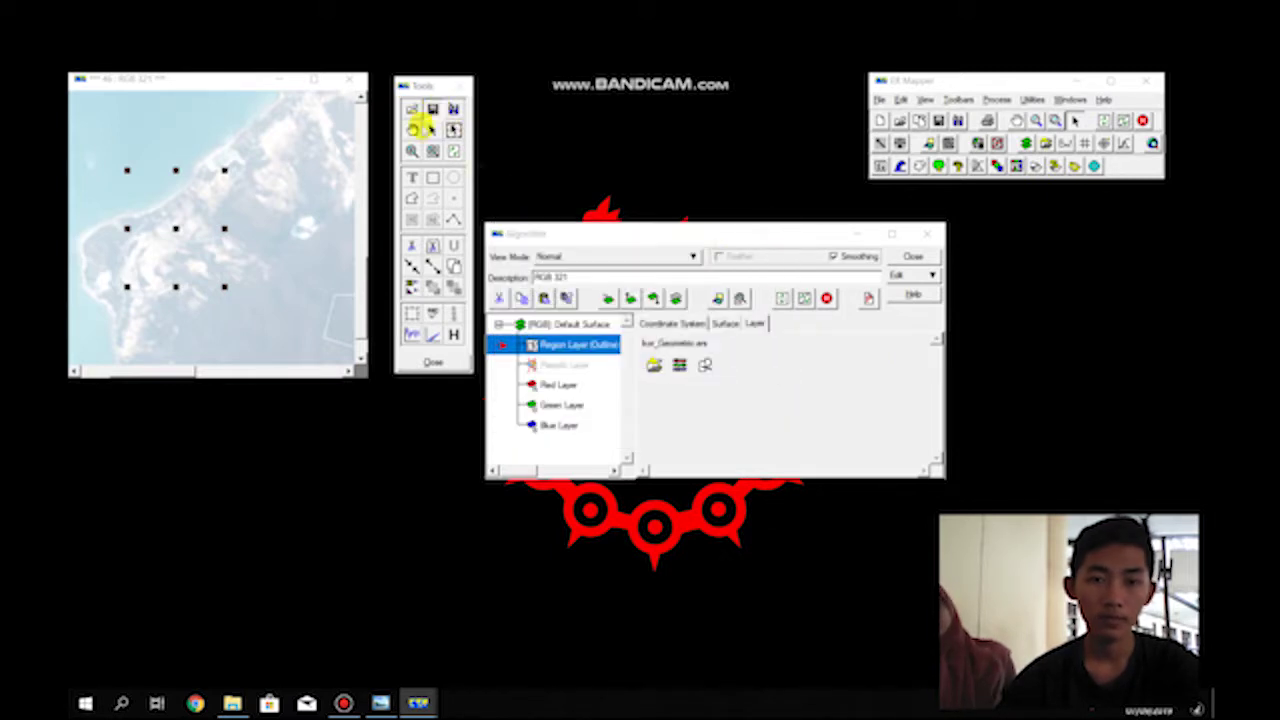
click(349, 79)
click(432, 362)
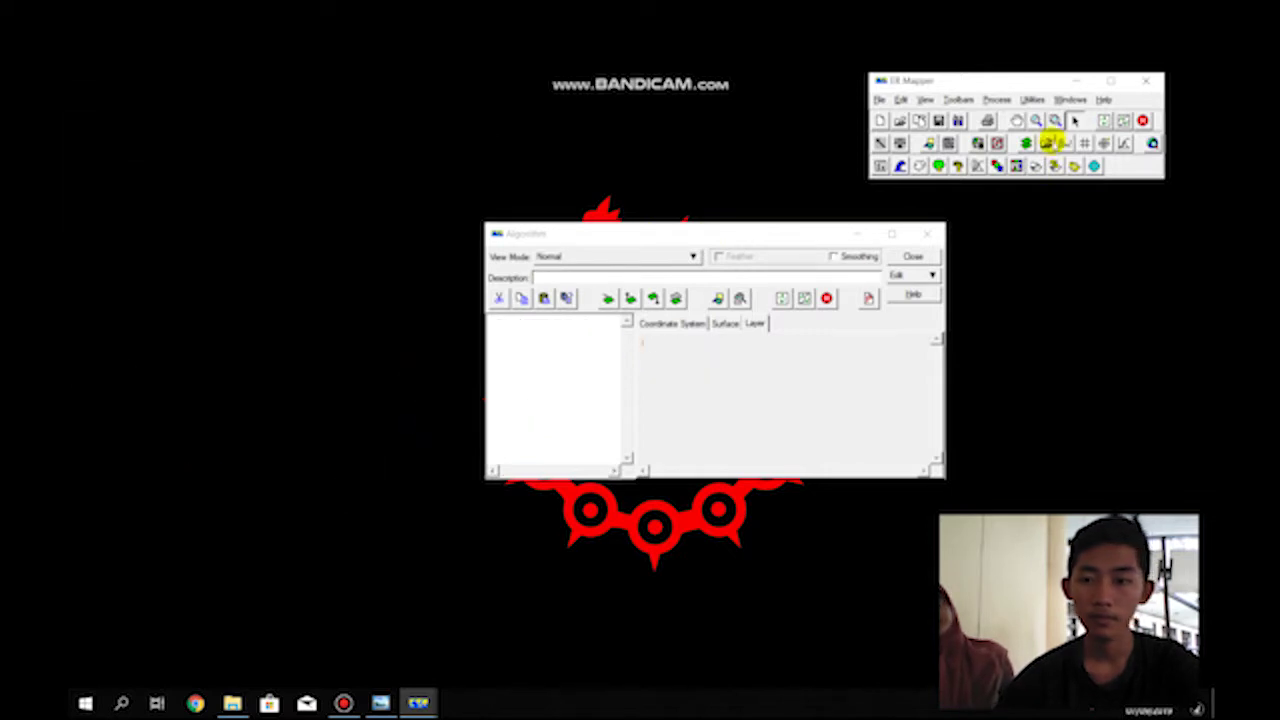
Load kor_Geometric.ers from the Supervised & Unsupervised folder into a new algorithm and change its pseudo layer to Class Display
click(1026, 143)
click(656, 367)
click(573, 175)
click(596, 203)
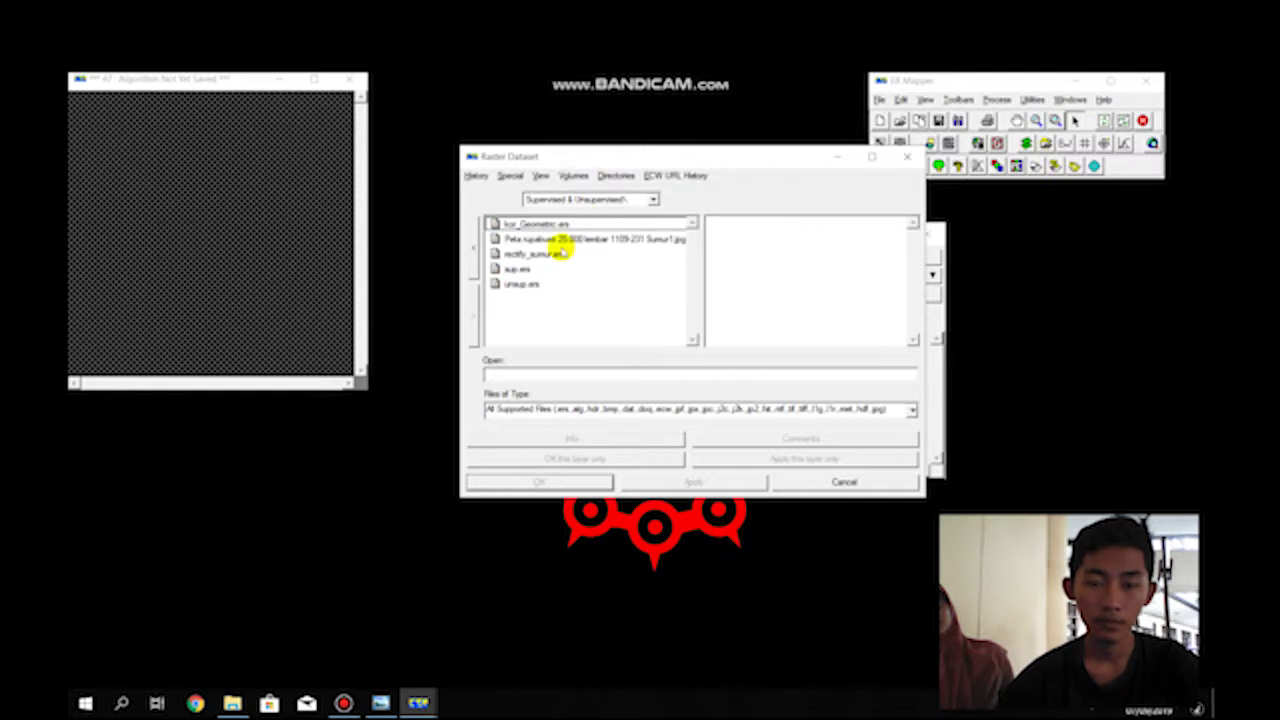
click(548, 224)
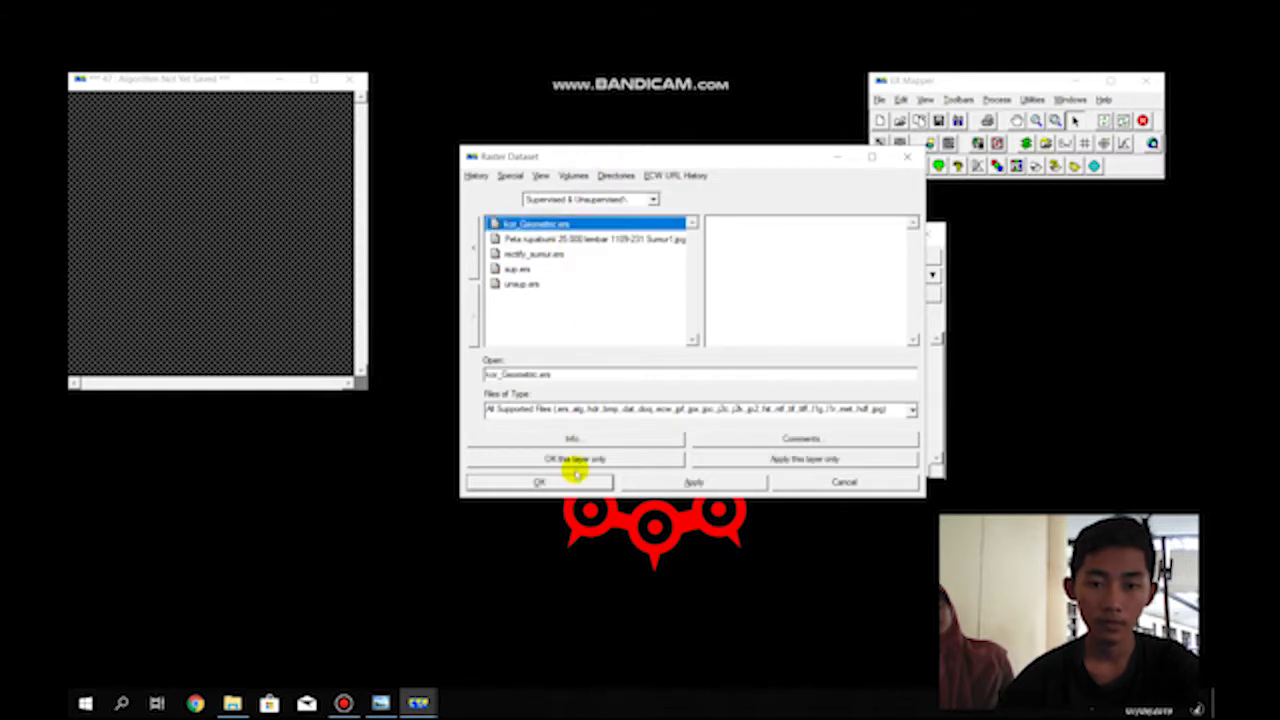
click(578, 458)
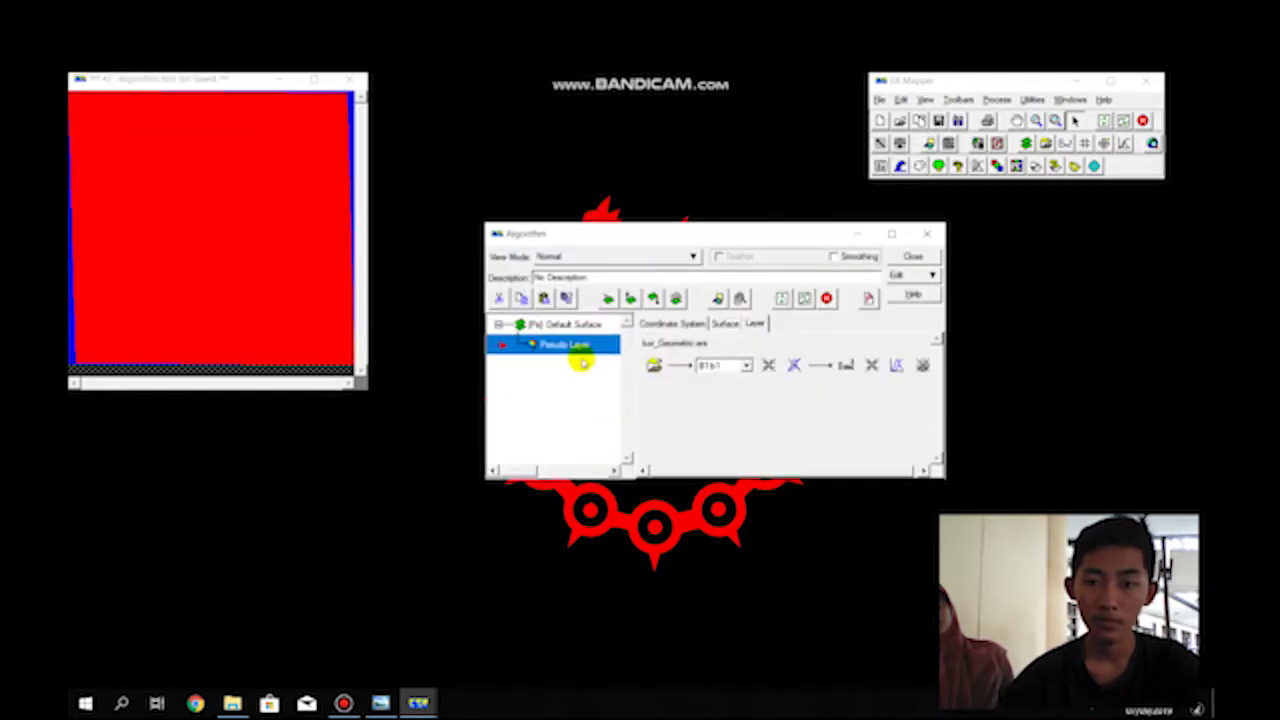
right_click(570, 344)
click(598, 485)
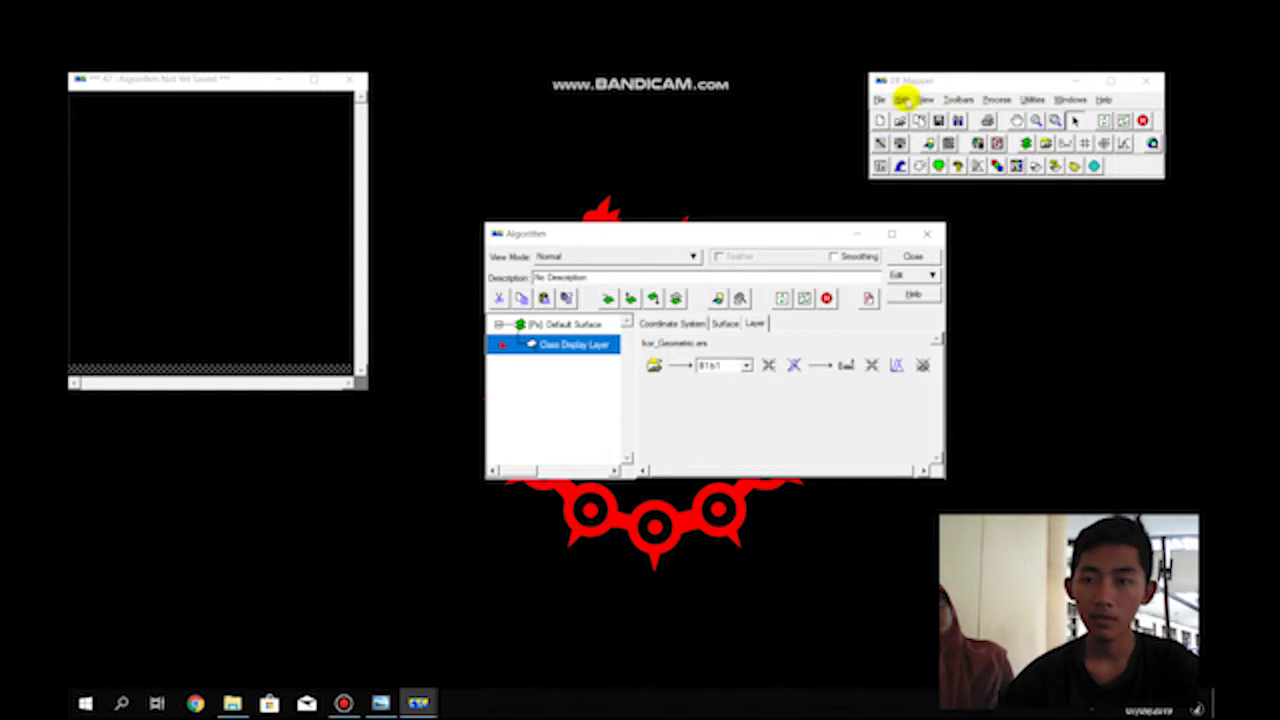
Start a supervised classification of kor_Geometric.ers with supervised.ers in the Supervised & Unsupervised folder as the output dataset
click(900, 99)
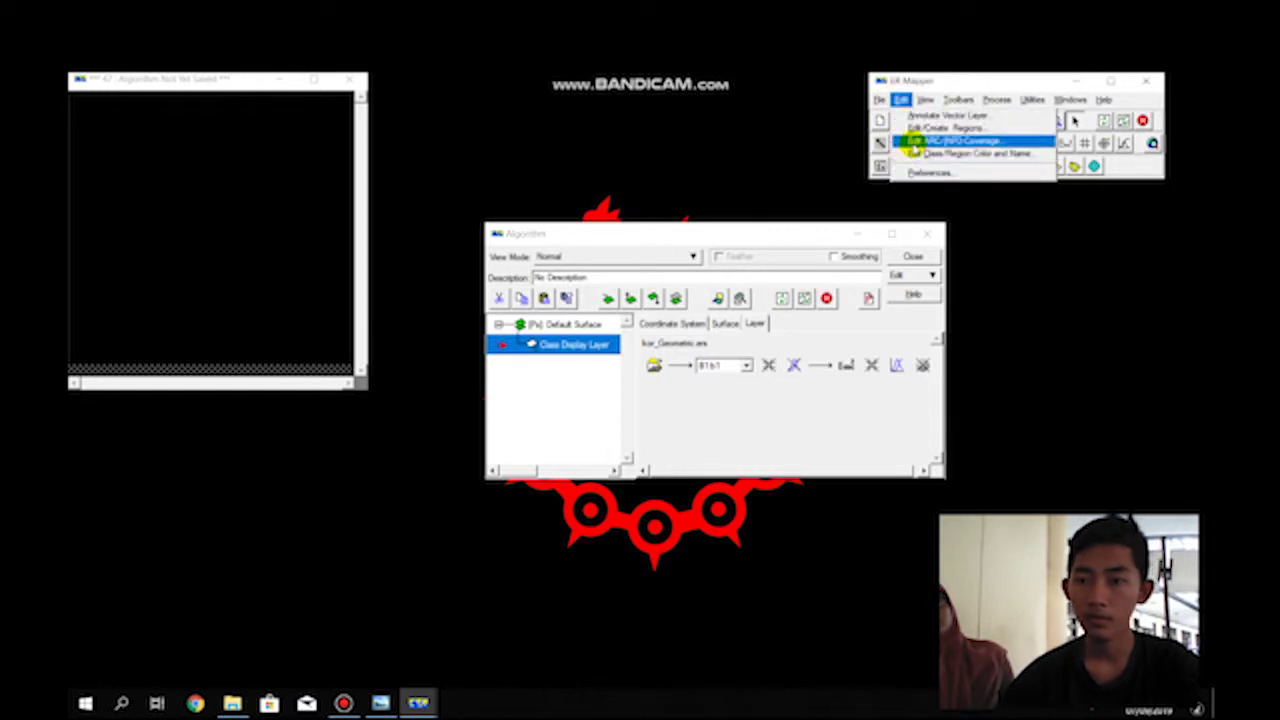
mouse_move(884, 101)
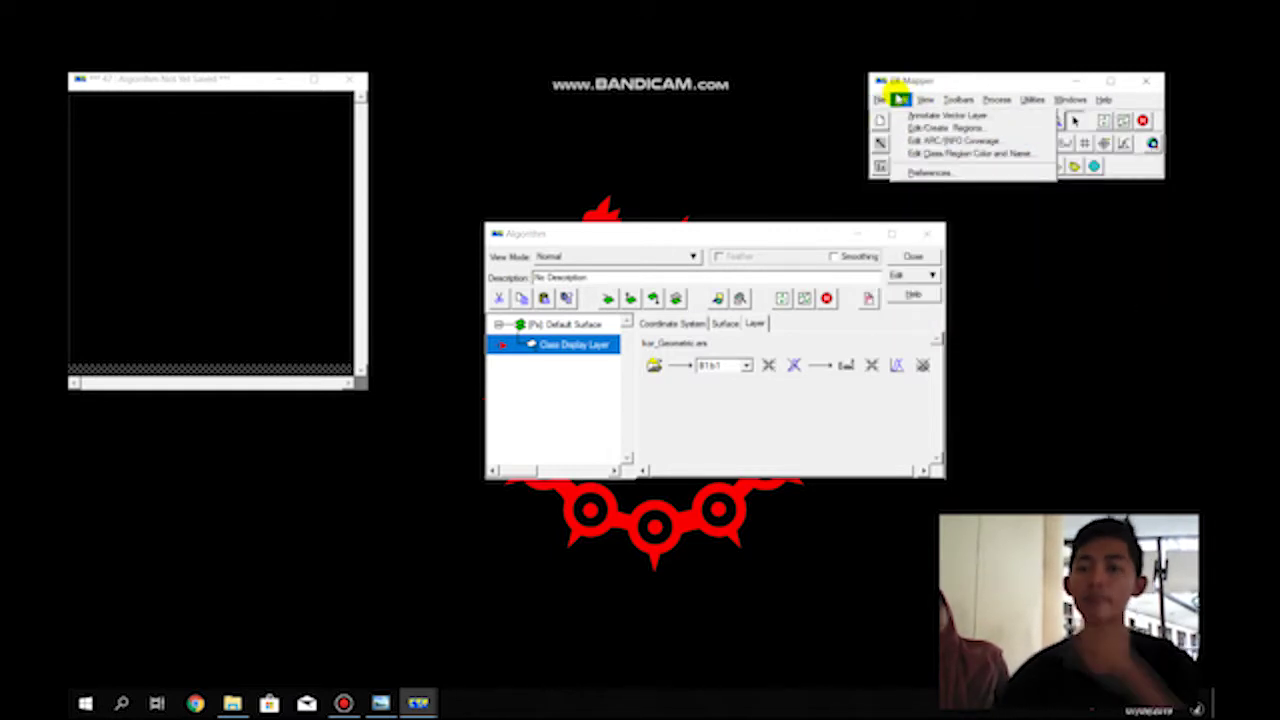
mouse_move(1012, 97)
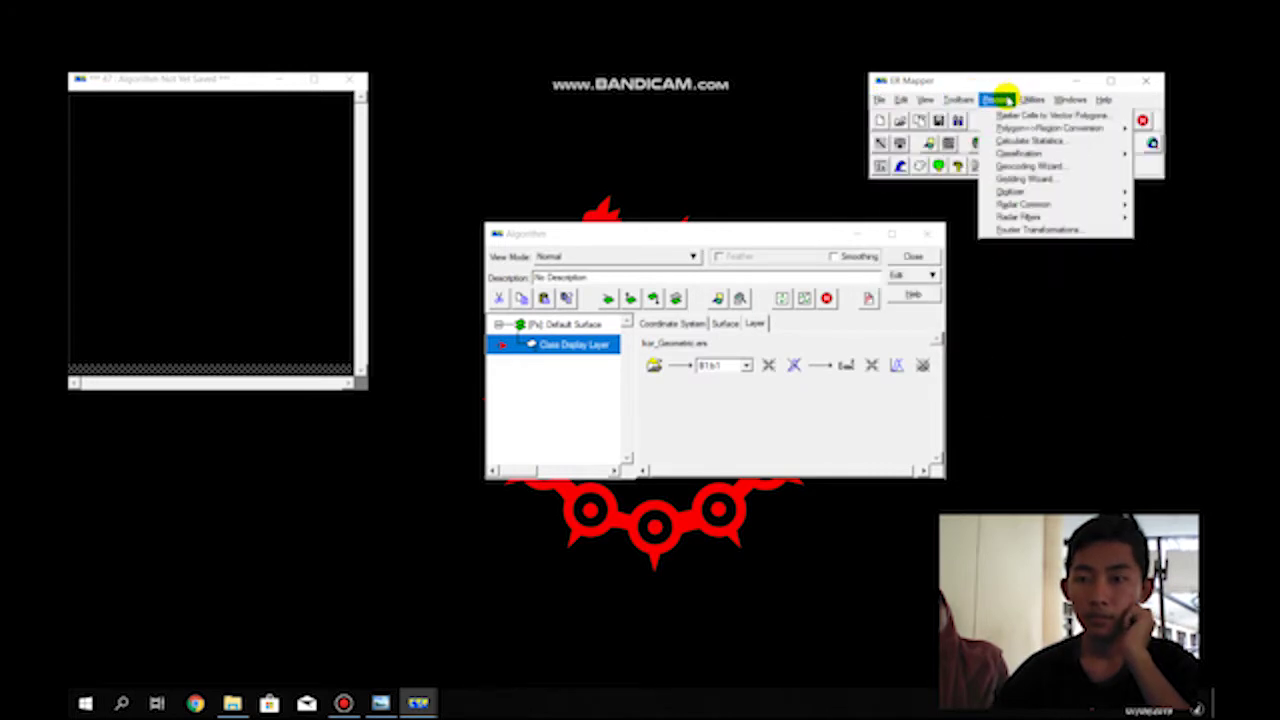
mouse_move(1017, 155)
click(862, 156)
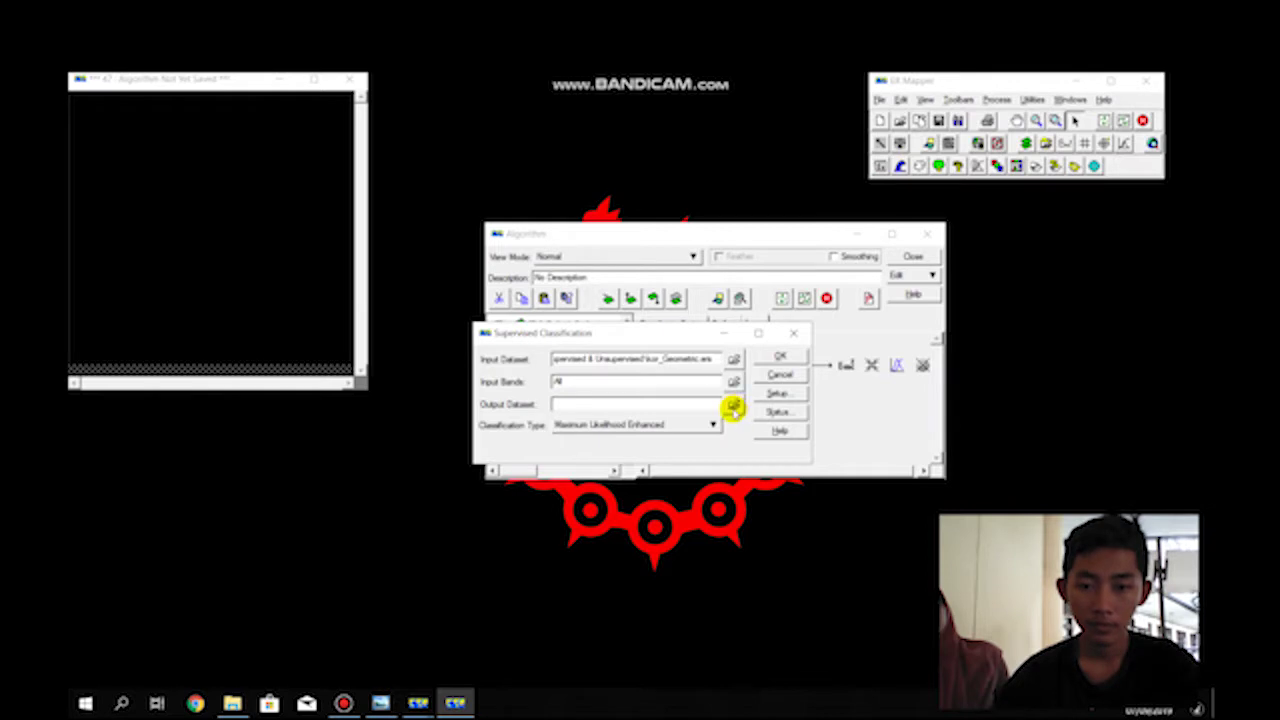
click(733, 405)
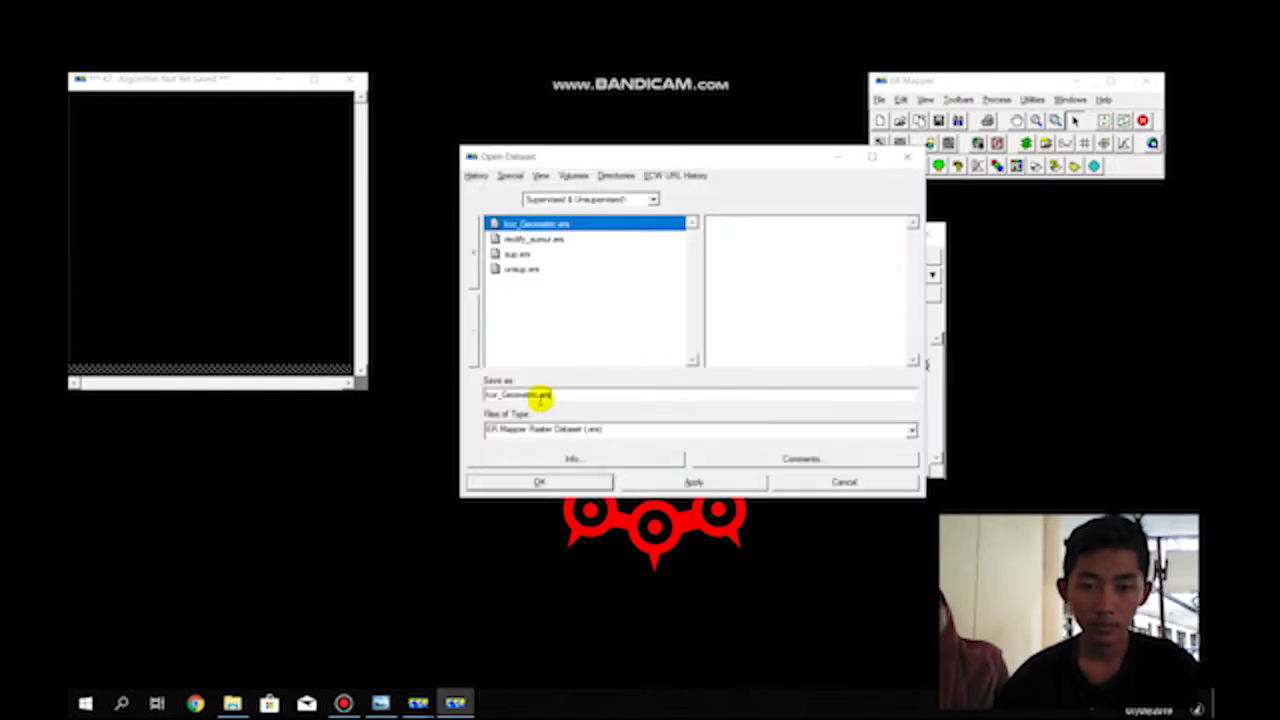
drag(576, 394, 481, 396)
key(BackSpace)
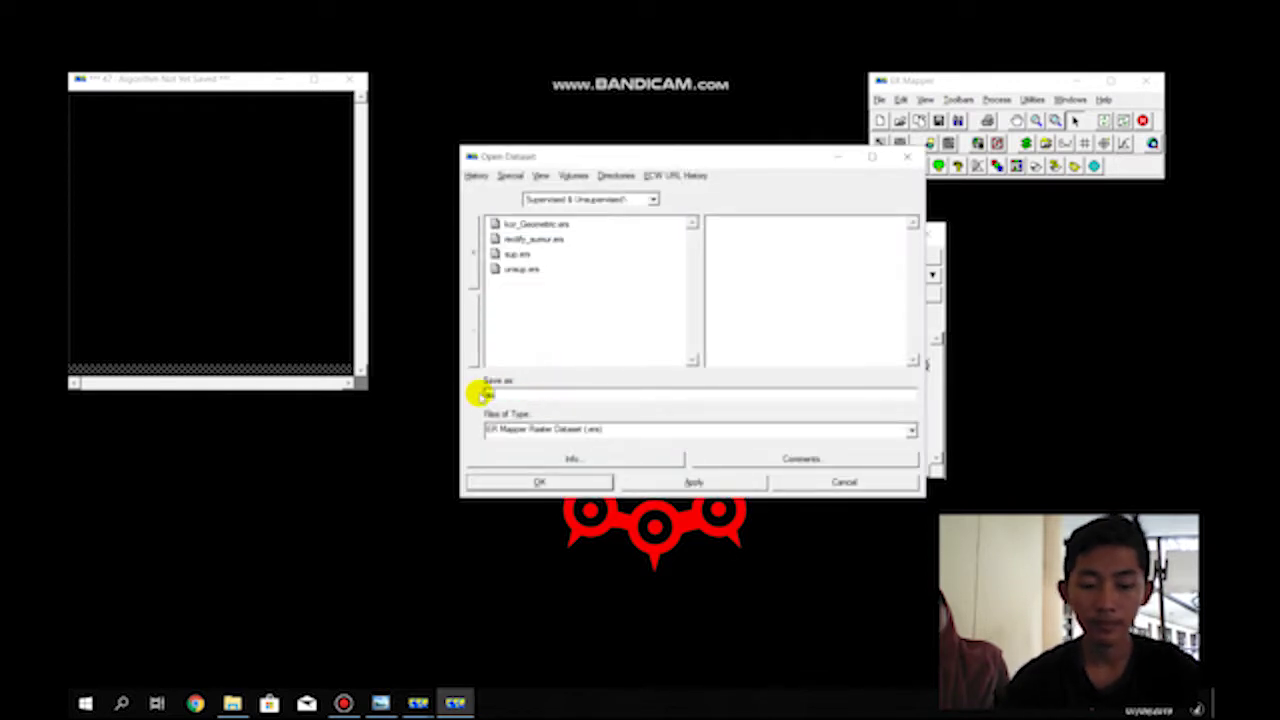
click(539, 482)
Set the classification type to Maximum Likelihood Standard, run the supervised classification and close its dialogs
click(693, 427)
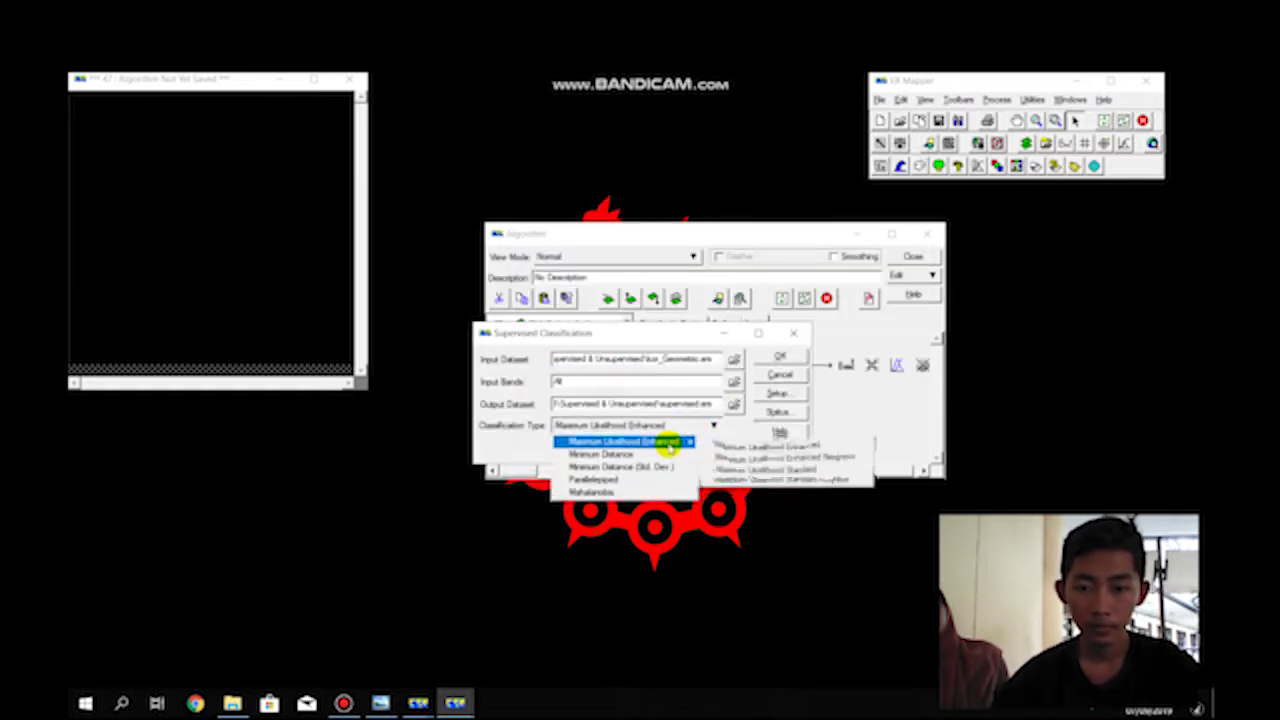
click(745, 458)
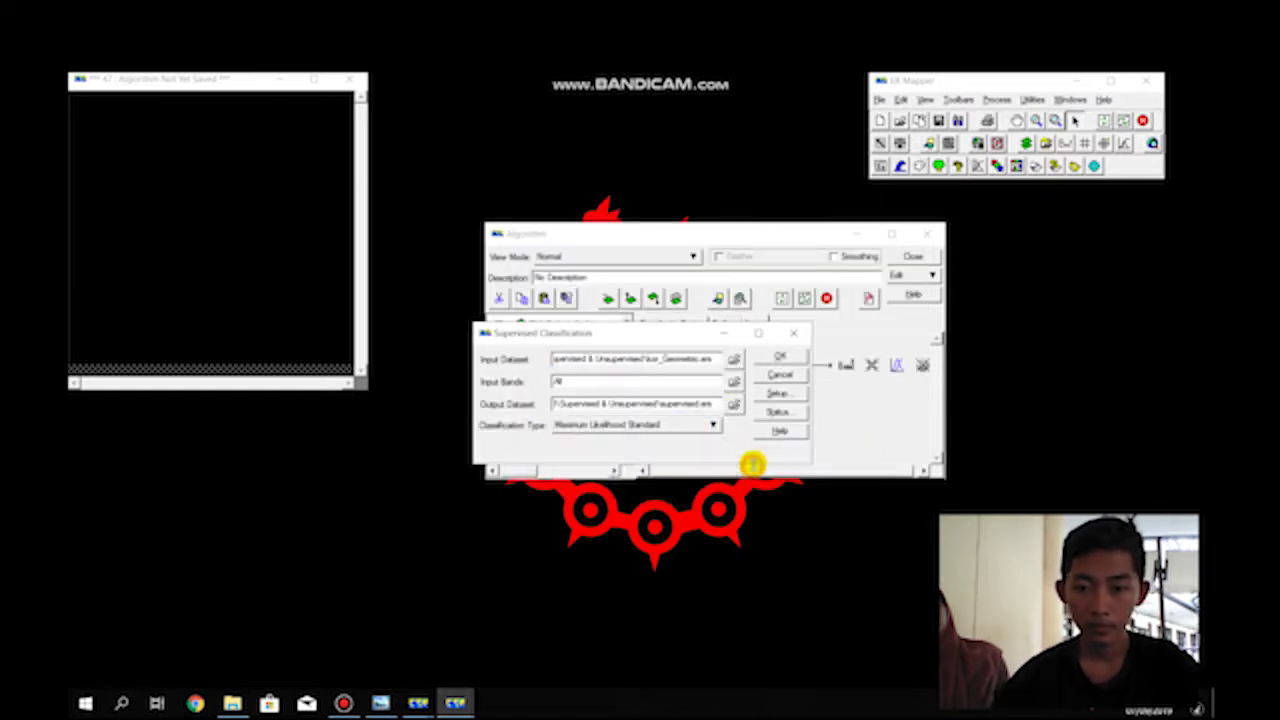
click(780, 358)
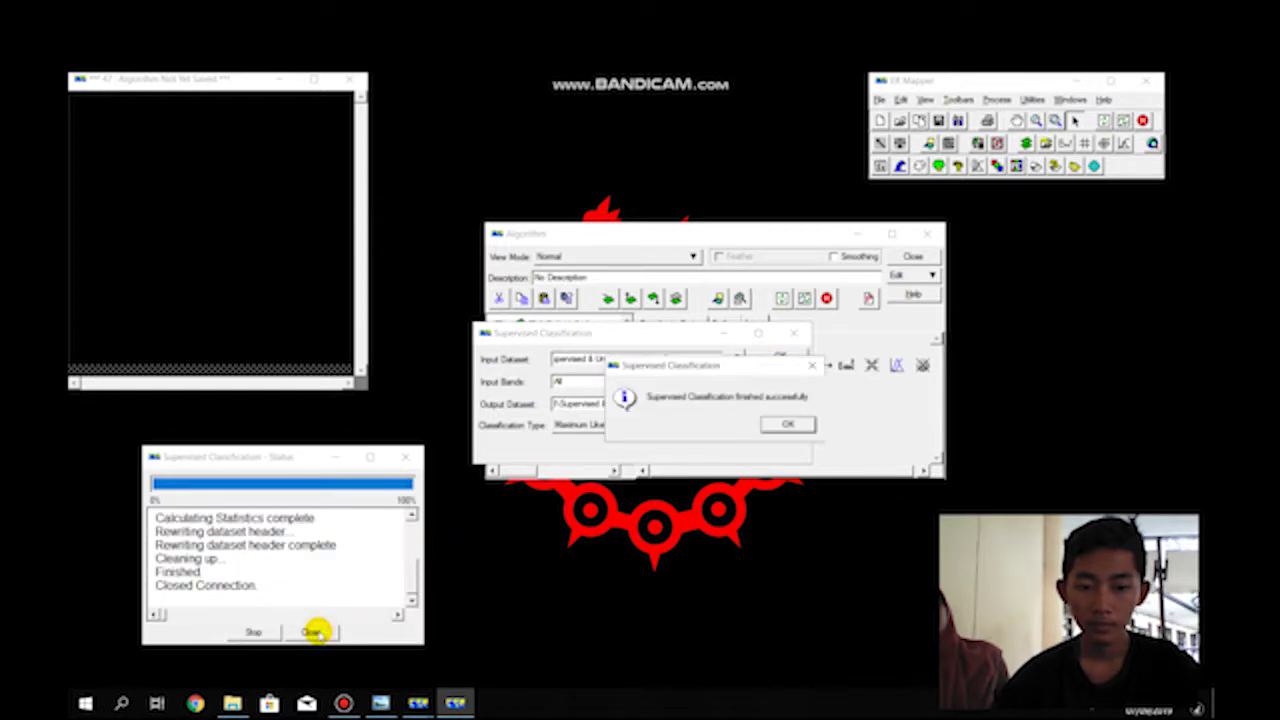
click(789, 424)
click(311, 632)
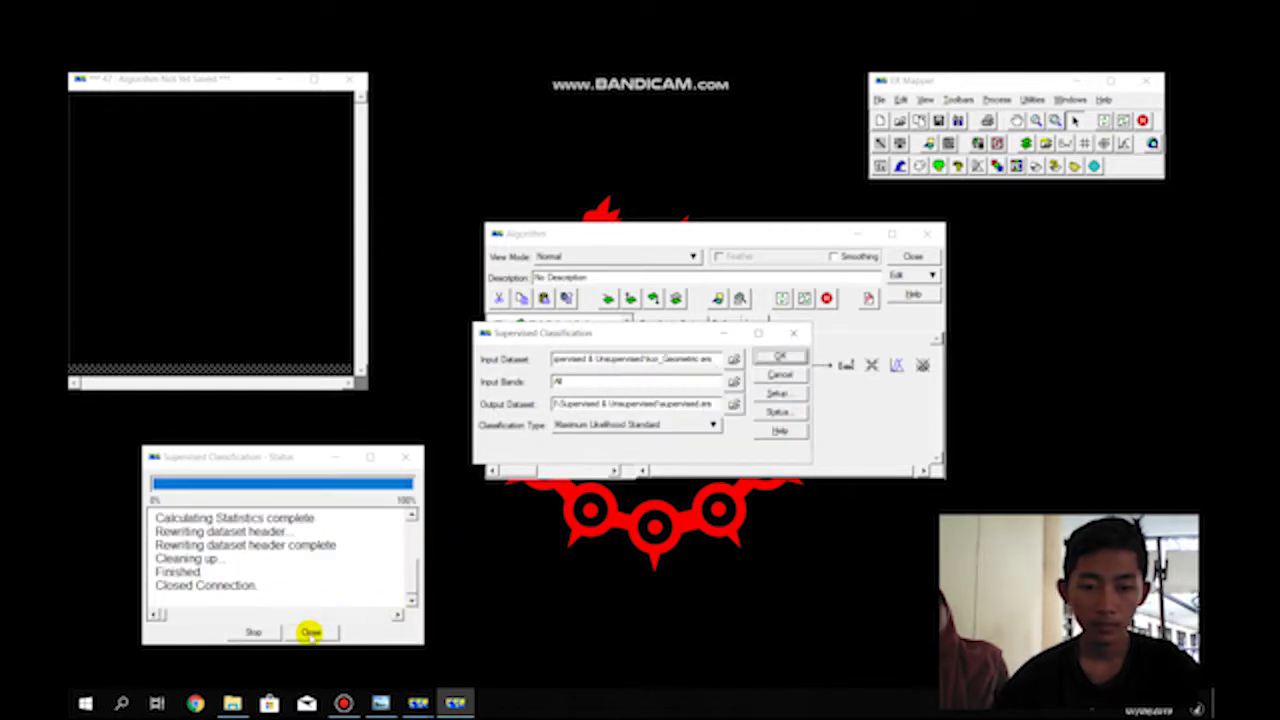
click(779, 373)
click(793, 333)
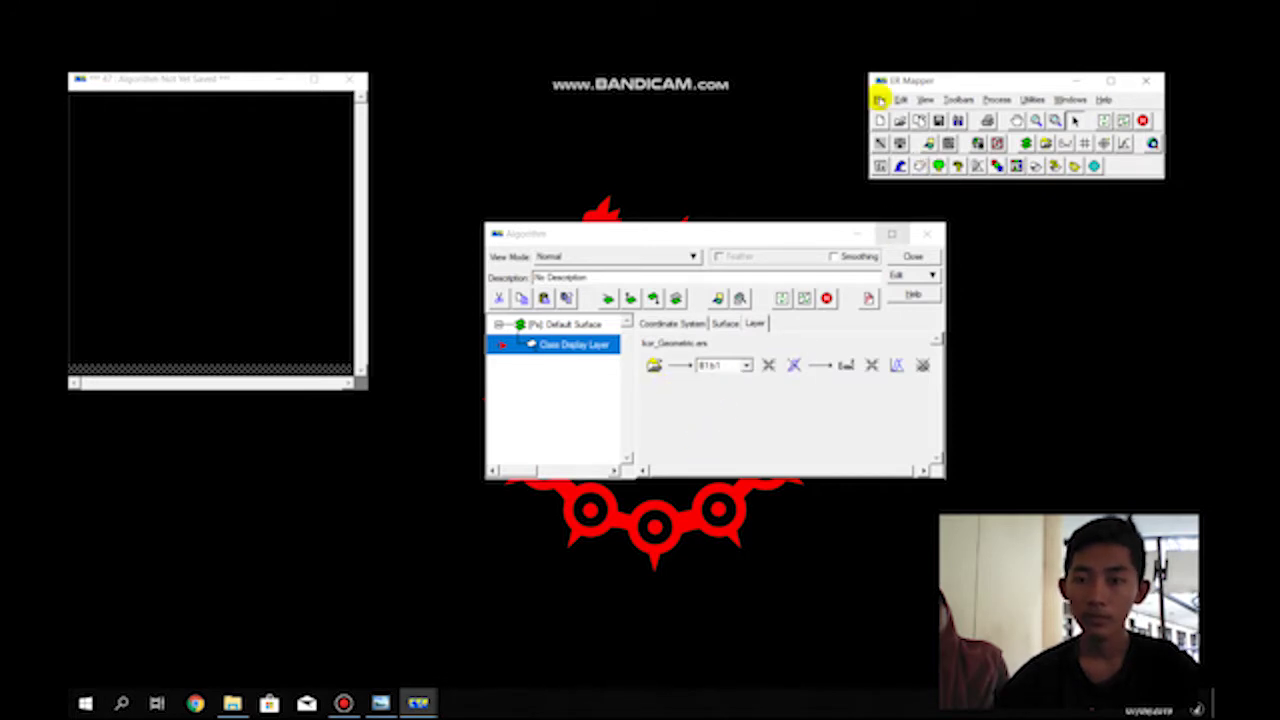
Replace the image window with a new algorithm showing supervised.ers from the Supervised & Unsupervised folder as a Class Display layer
click(349, 79)
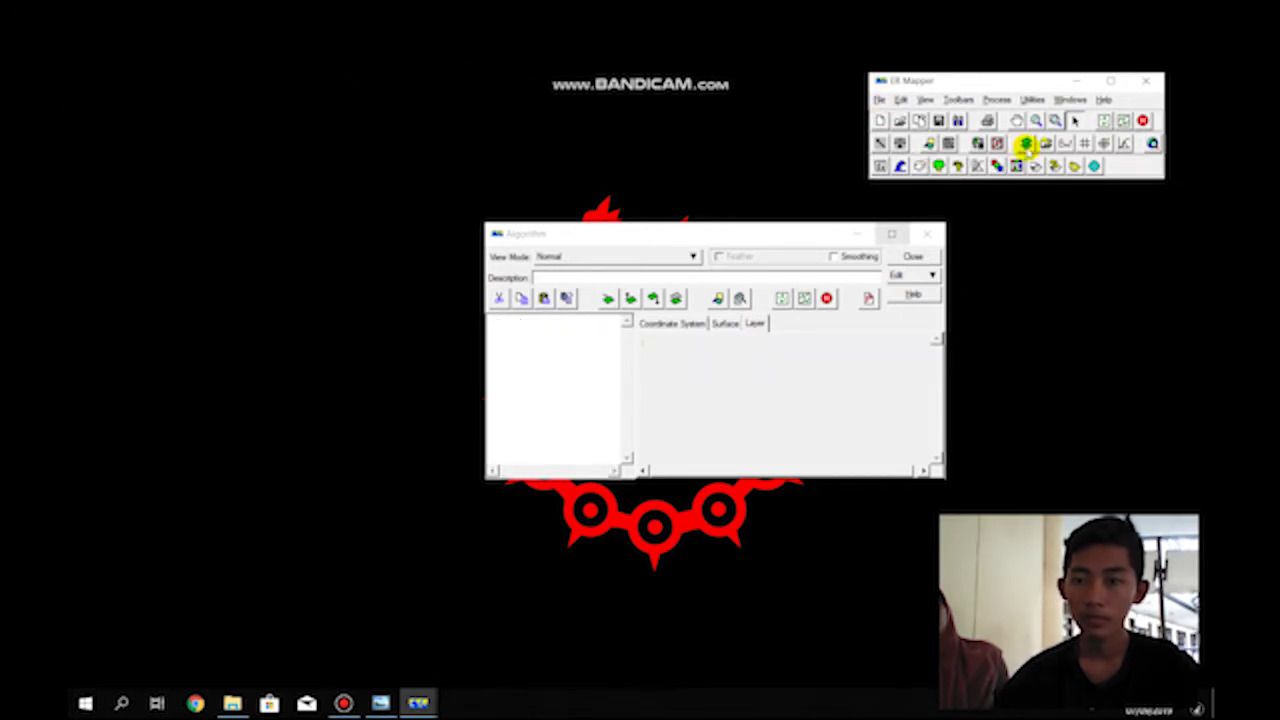
click(1025, 143)
click(653, 366)
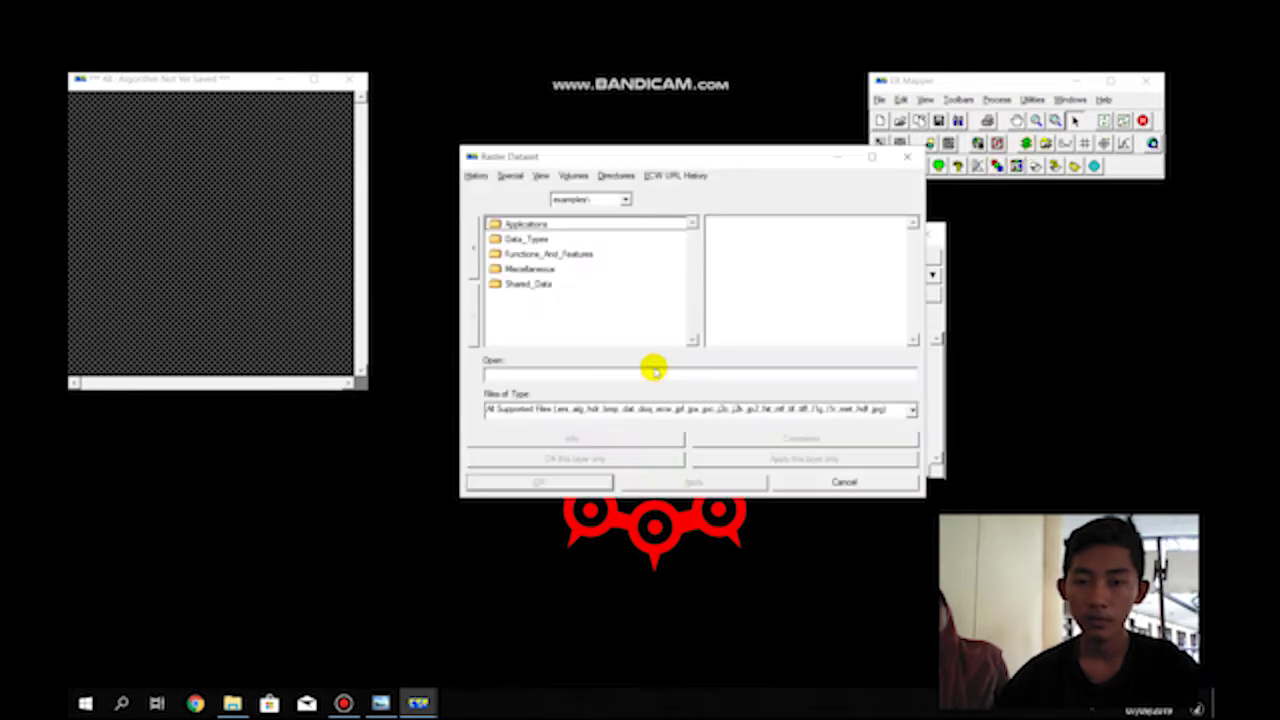
click(574, 175)
click(611, 206)
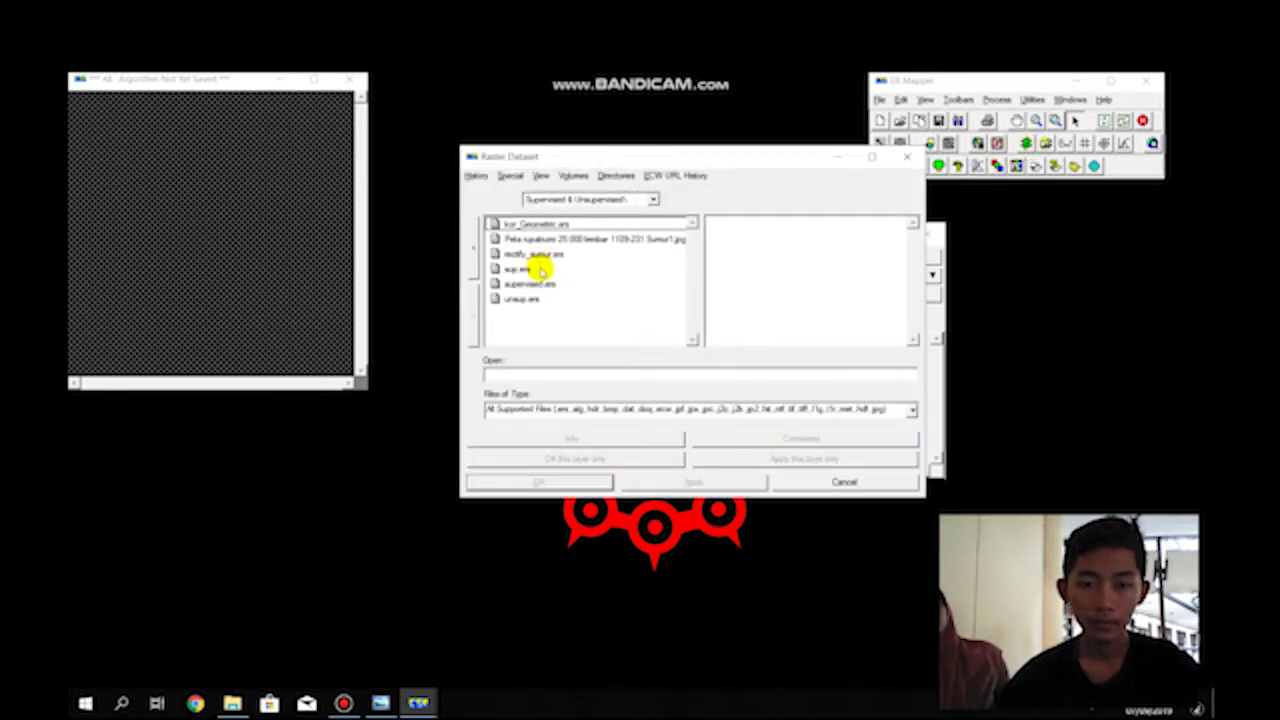
click(531, 284)
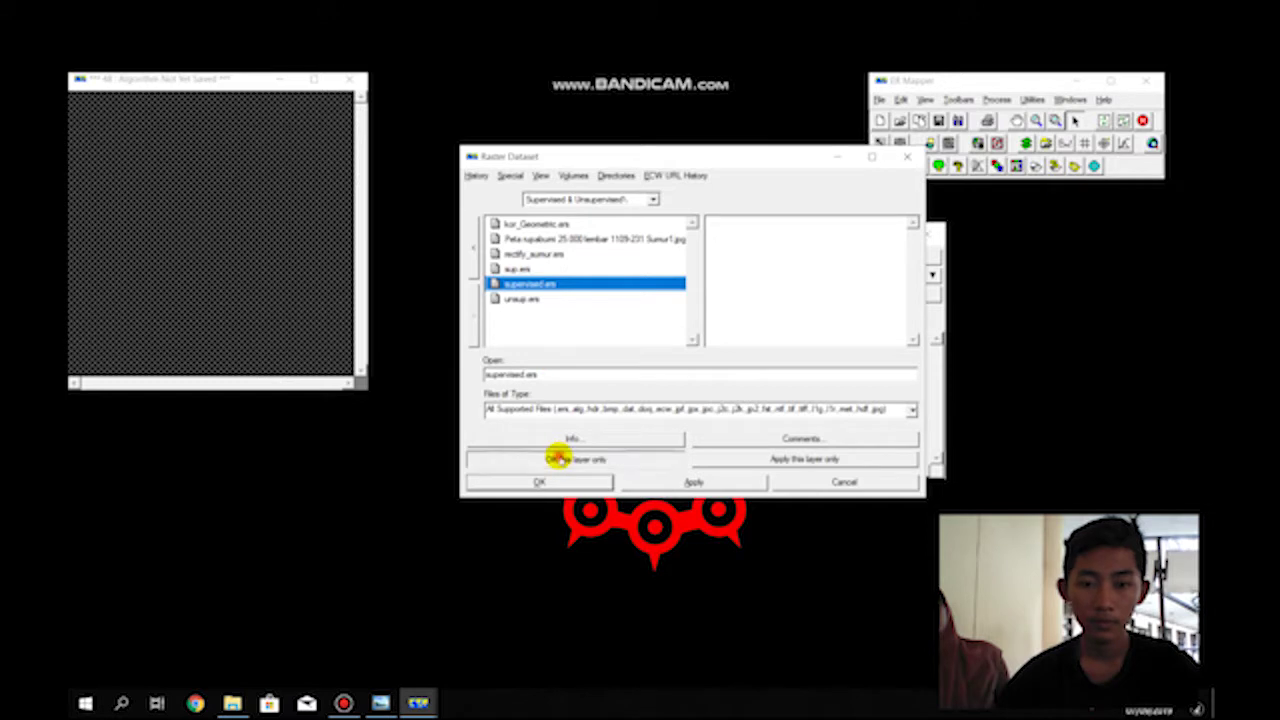
click(557, 458)
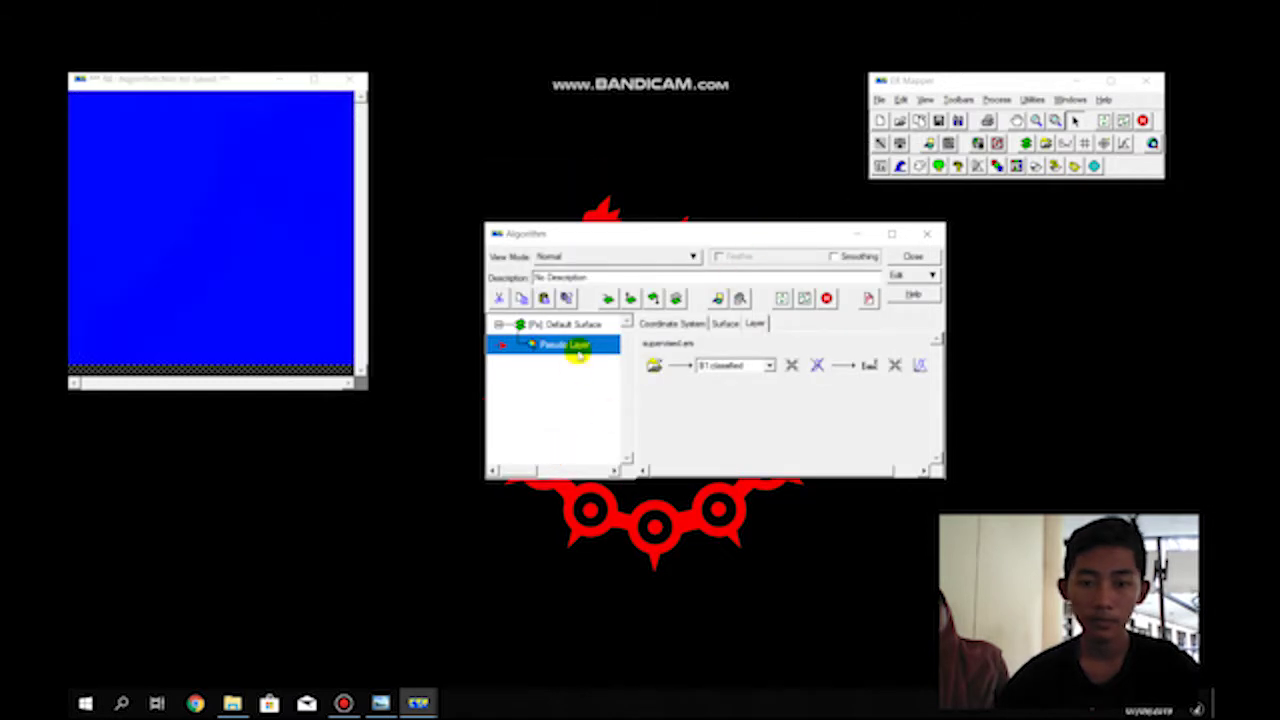
right_click(578, 350)
click(598, 497)
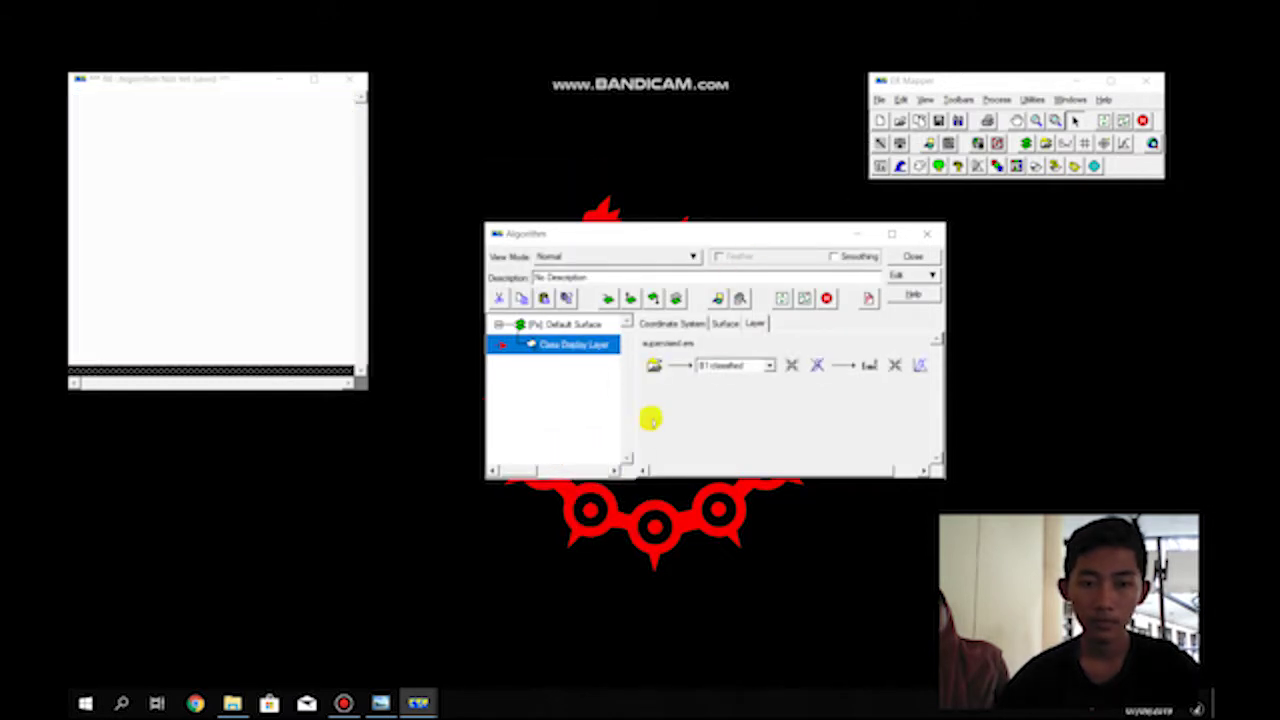
Open the class and region color and name editor and browse to the ITK folder on drive D for its dataset
click(900, 100)
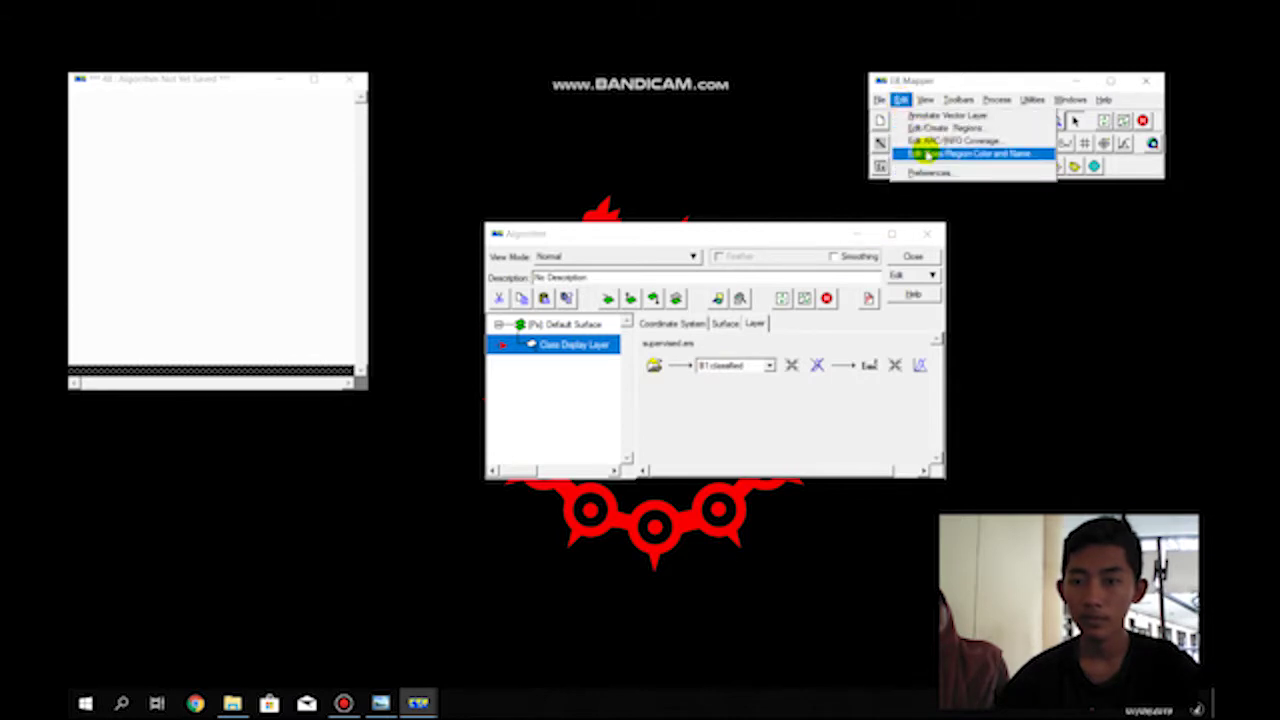
click(928, 155)
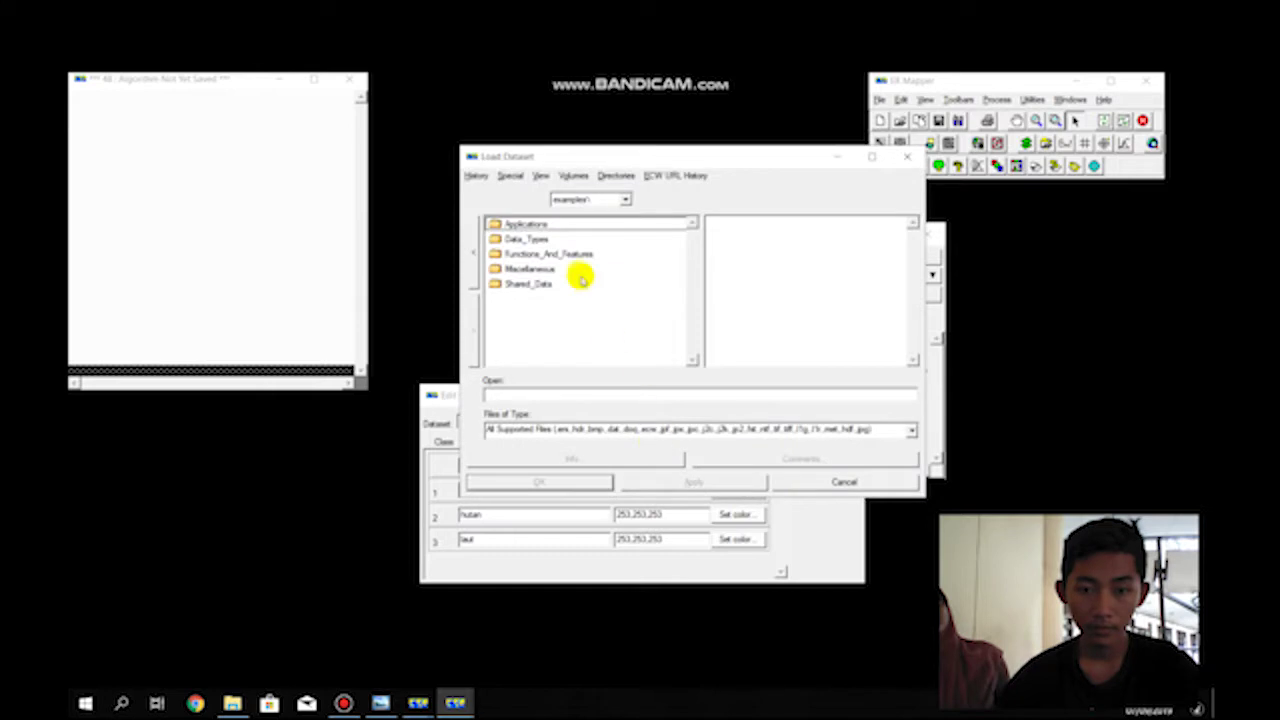
click(572, 177)
click(582, 188)
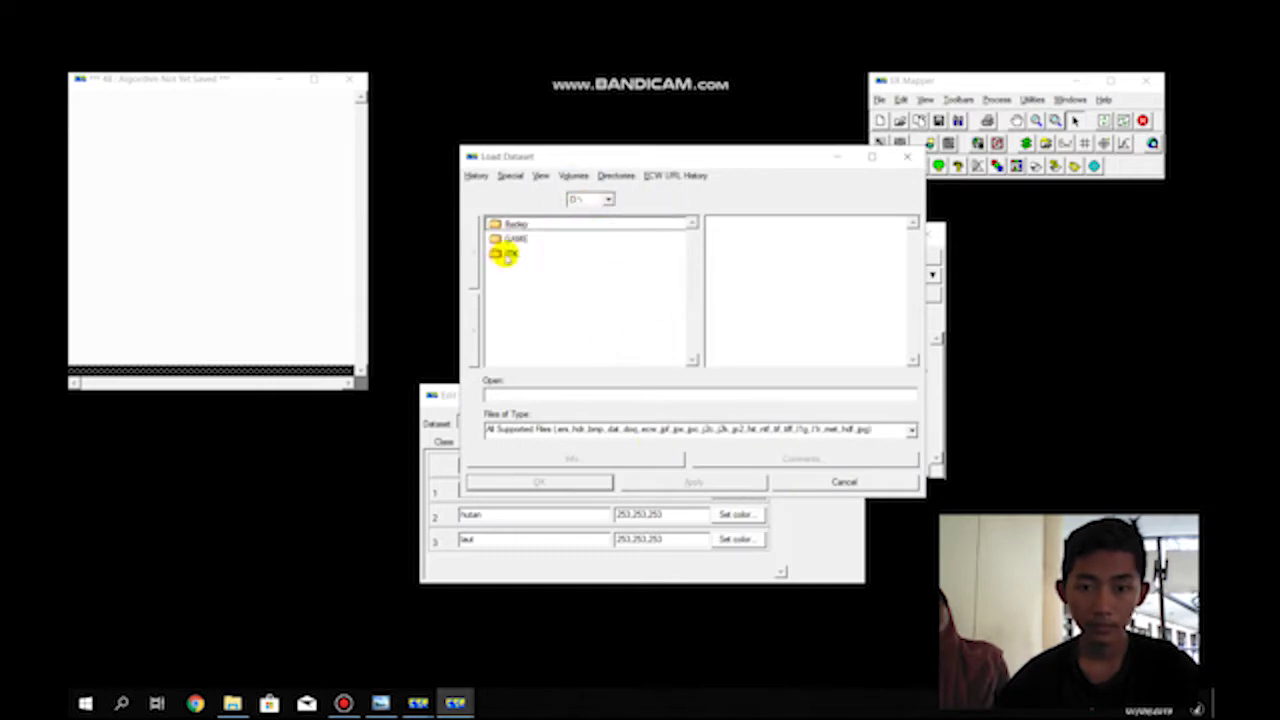
double_click(508, 253)
click(530, 268)
double_click(530, 268)
click(523, 240)
double_click(523, 240)
click(533, 253)
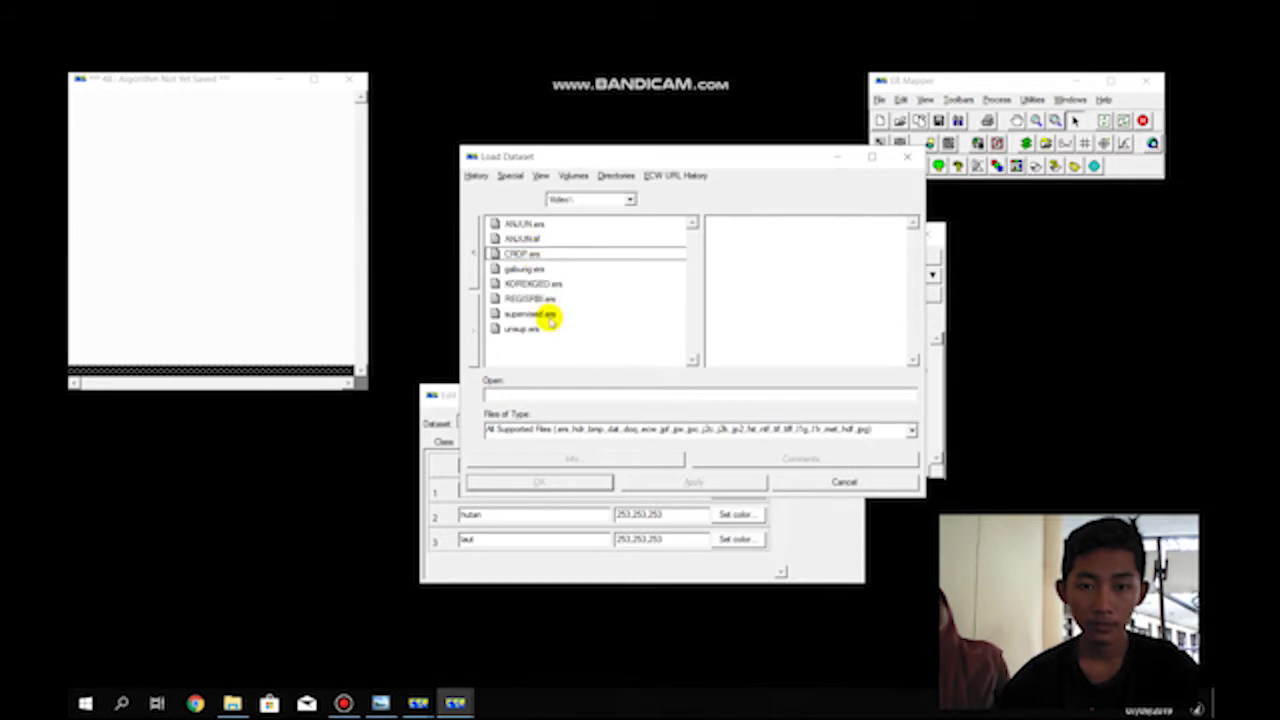
click(529, 313)
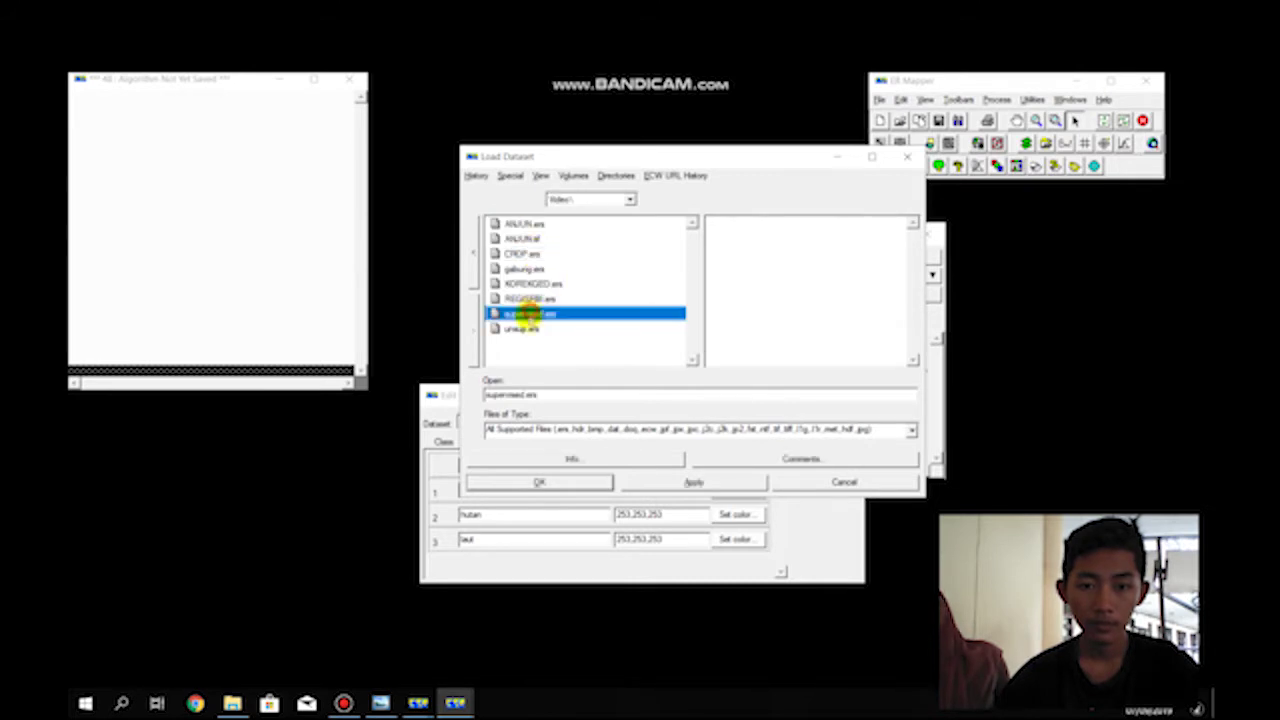
click(470, 252)
click(470, 252)
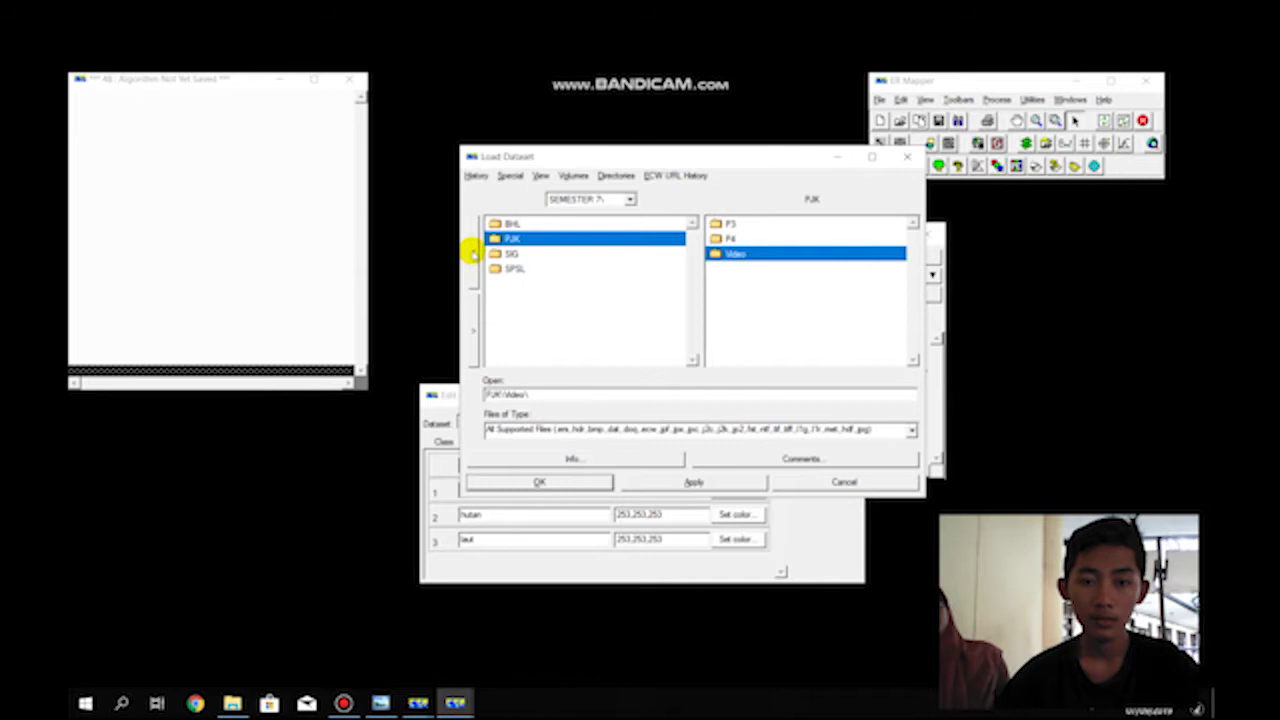
click(470, 252)
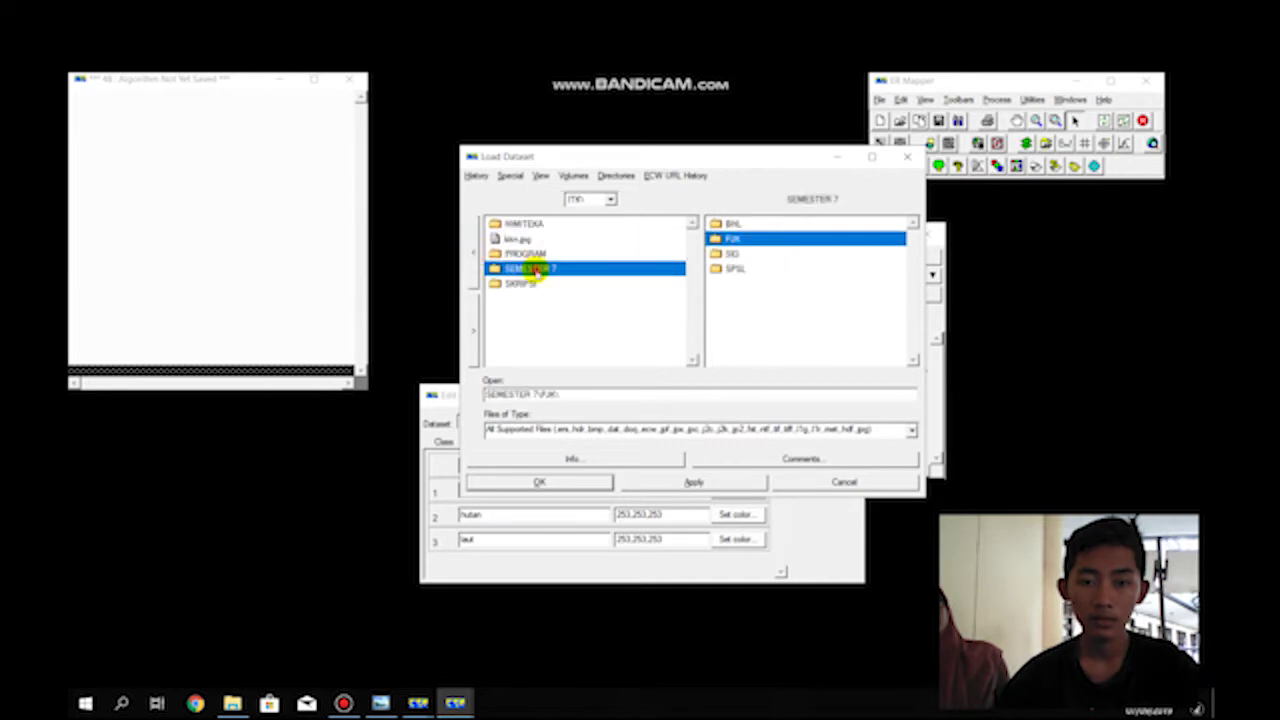
Load supervised.ers from SEMESTER 7\PJK\P3\Supervised & Unsupervised into the class editor
double_click(535, 270)
double_click(529, 226)
double_click(540, 240)
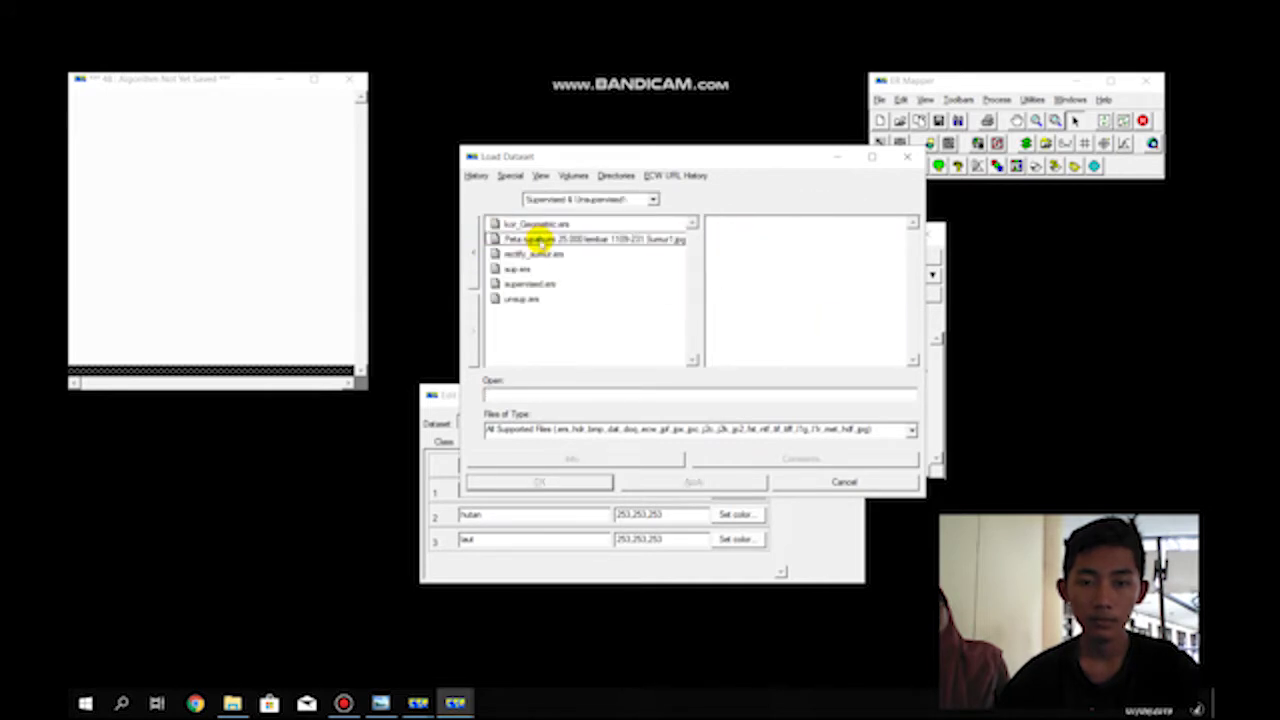
click(535, 283)
click(545, 481)
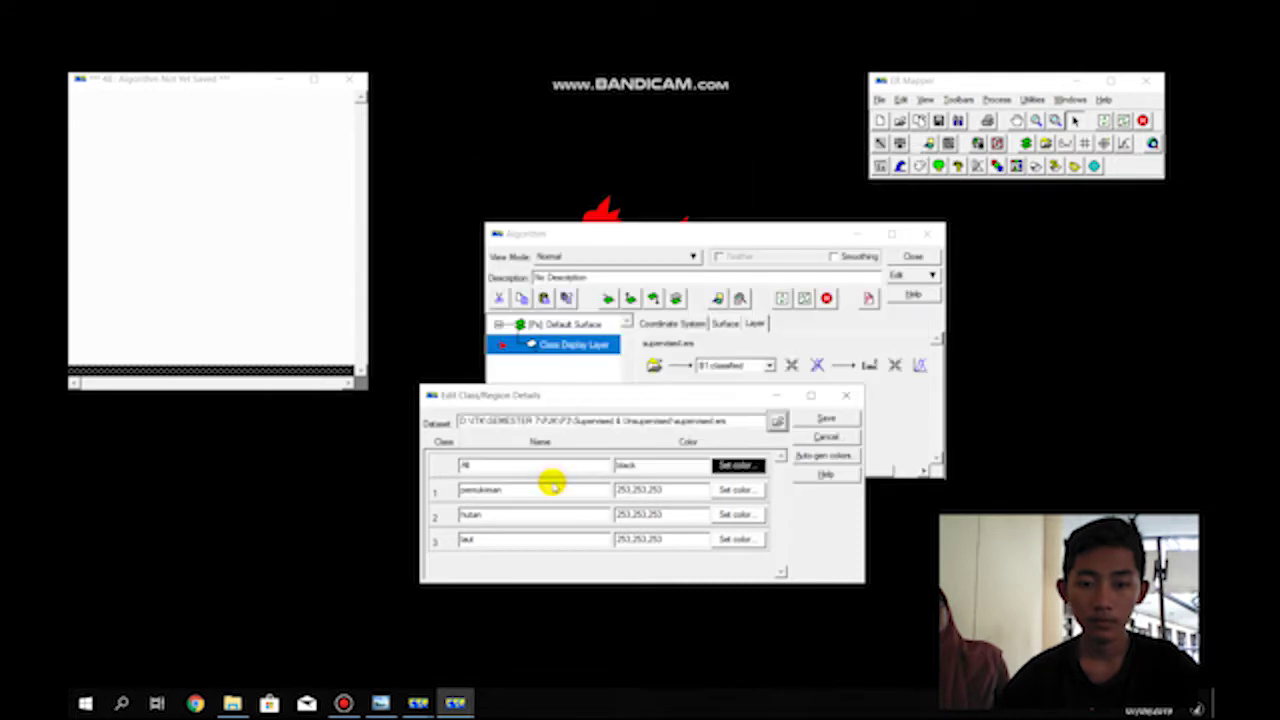
Set the class colors to orange (255,128,0) for pemukiman, green for hutan and blue for laut
click(735, 489)
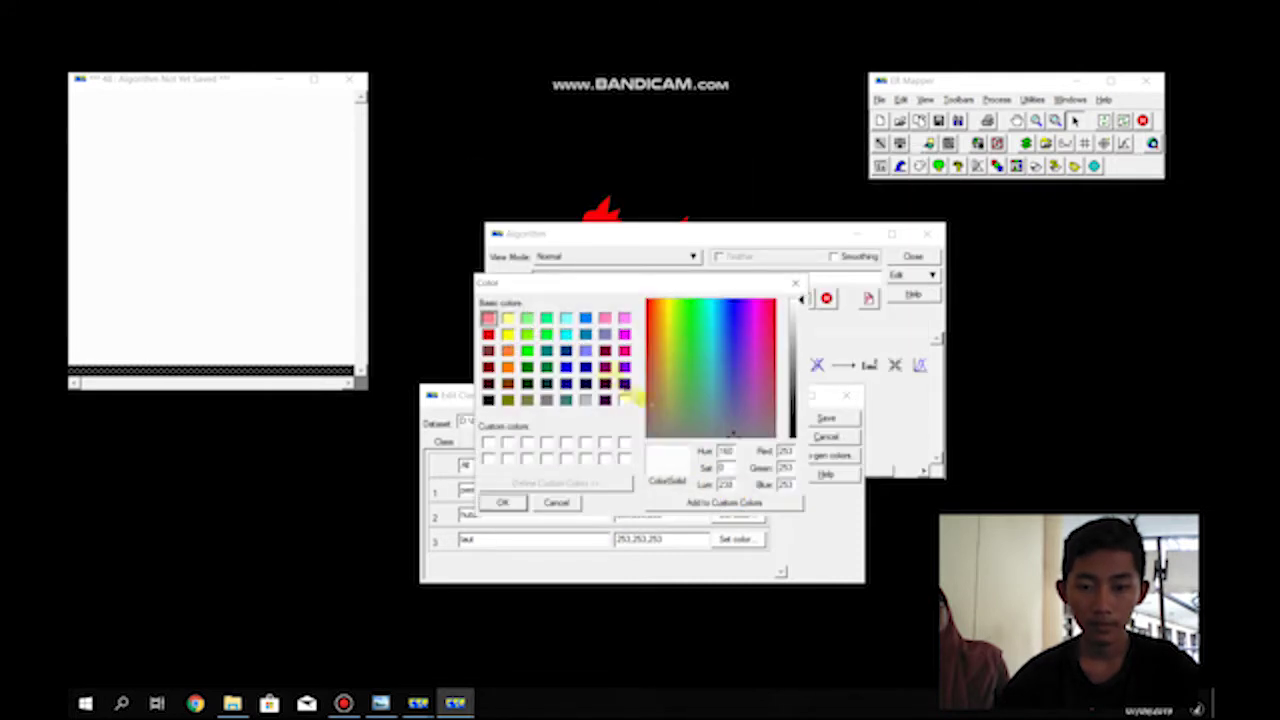
click(507, 367)
click(503, 502)
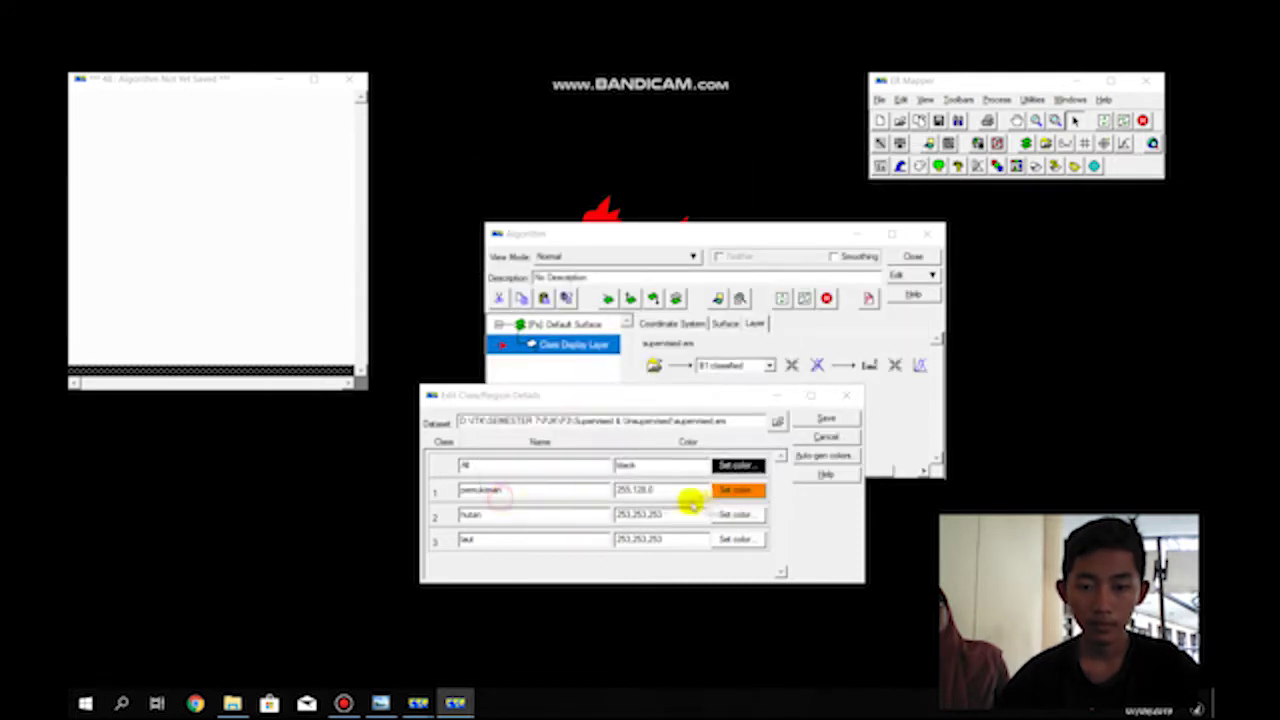
click(736, 515)
click(526, 367)
click(503, 502)
click(736, 539)
click(565, 367)
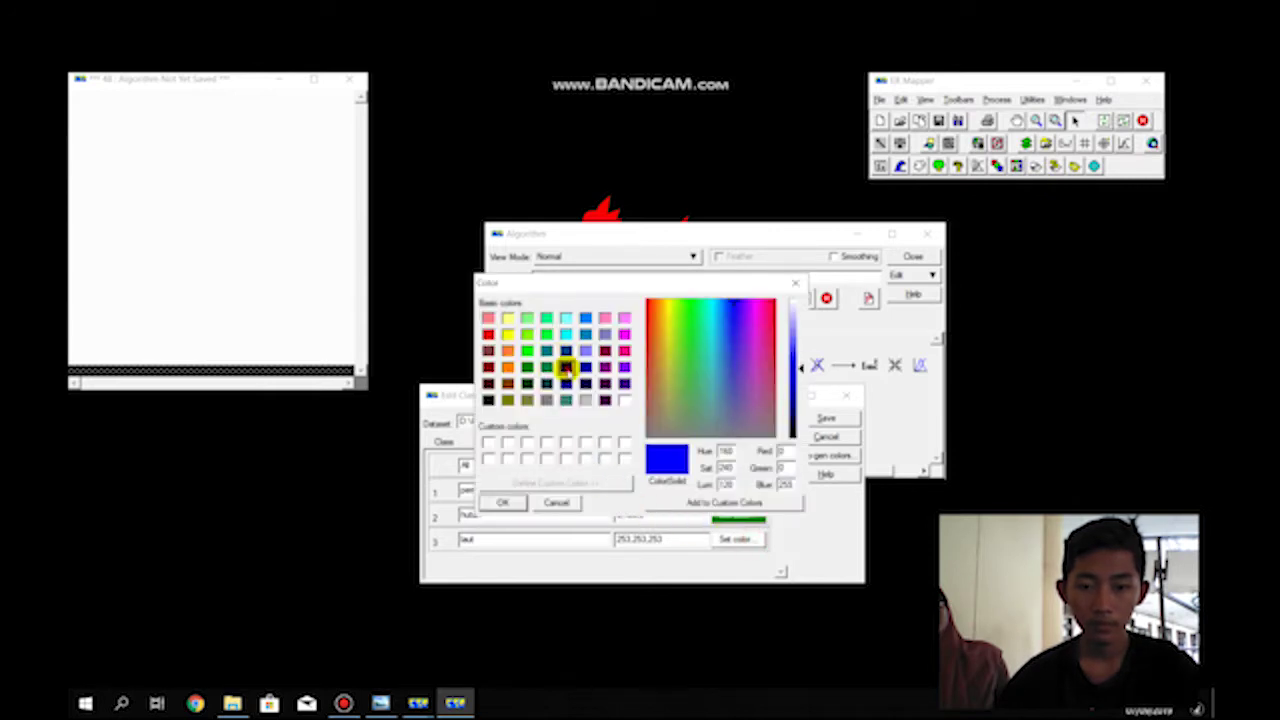
click(503, 502)
Save the class colors, overwriting supervised.ers, and refresh the image
click(812, 418)
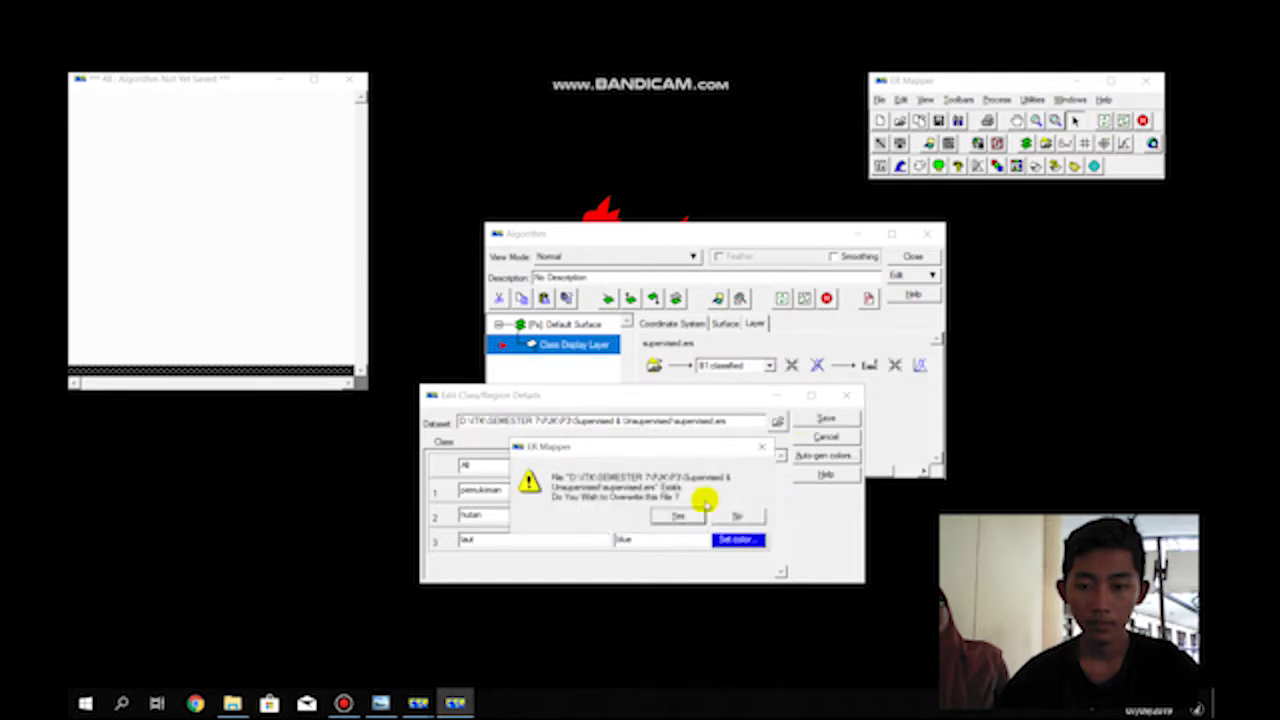
click(680, 516)
click(805, 298)
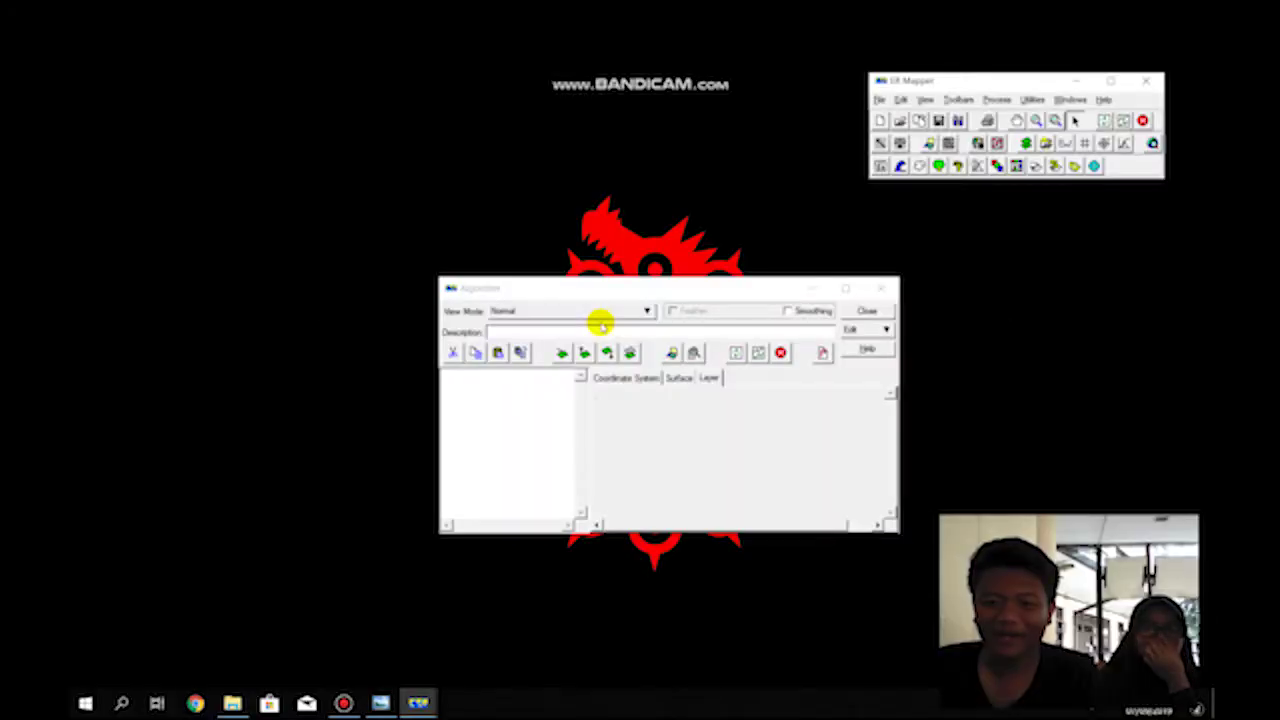
Load unsup.ers from the Video folder into a new algorithm and change its pseudo layer to Class Display
click(1020, 117)
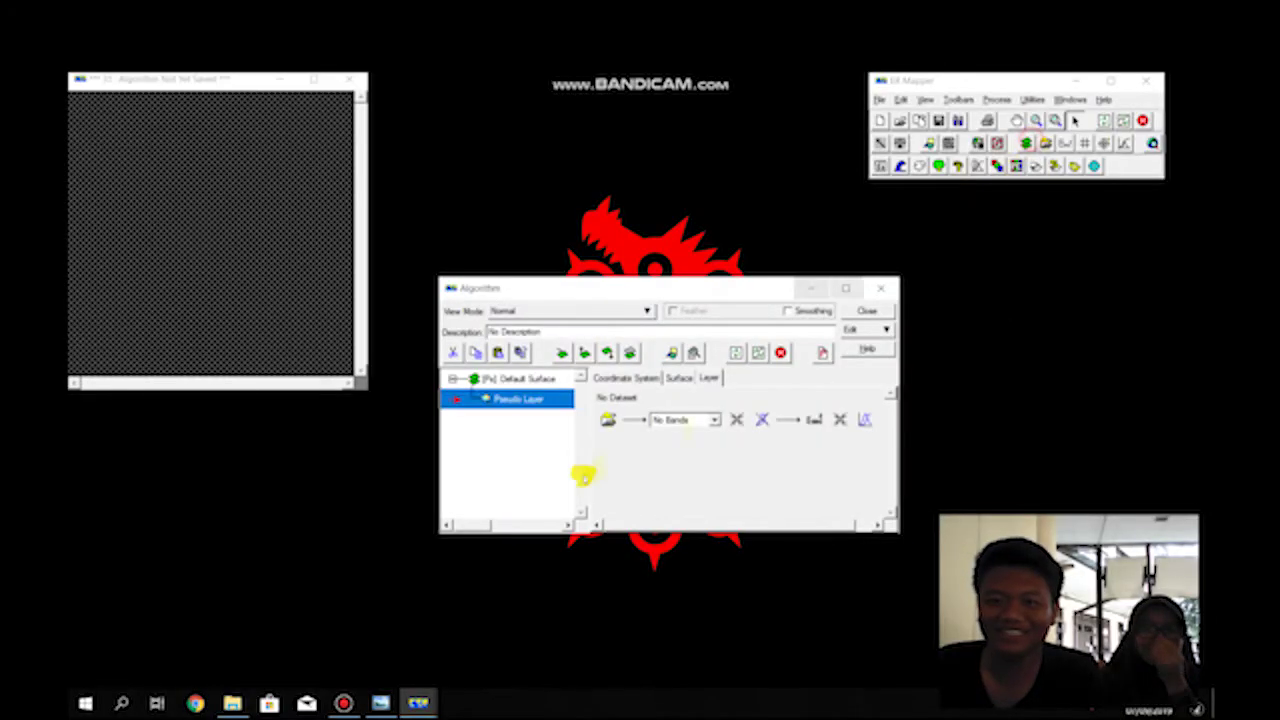
click(603, 419)
click(571, 175)
click(594, 202)
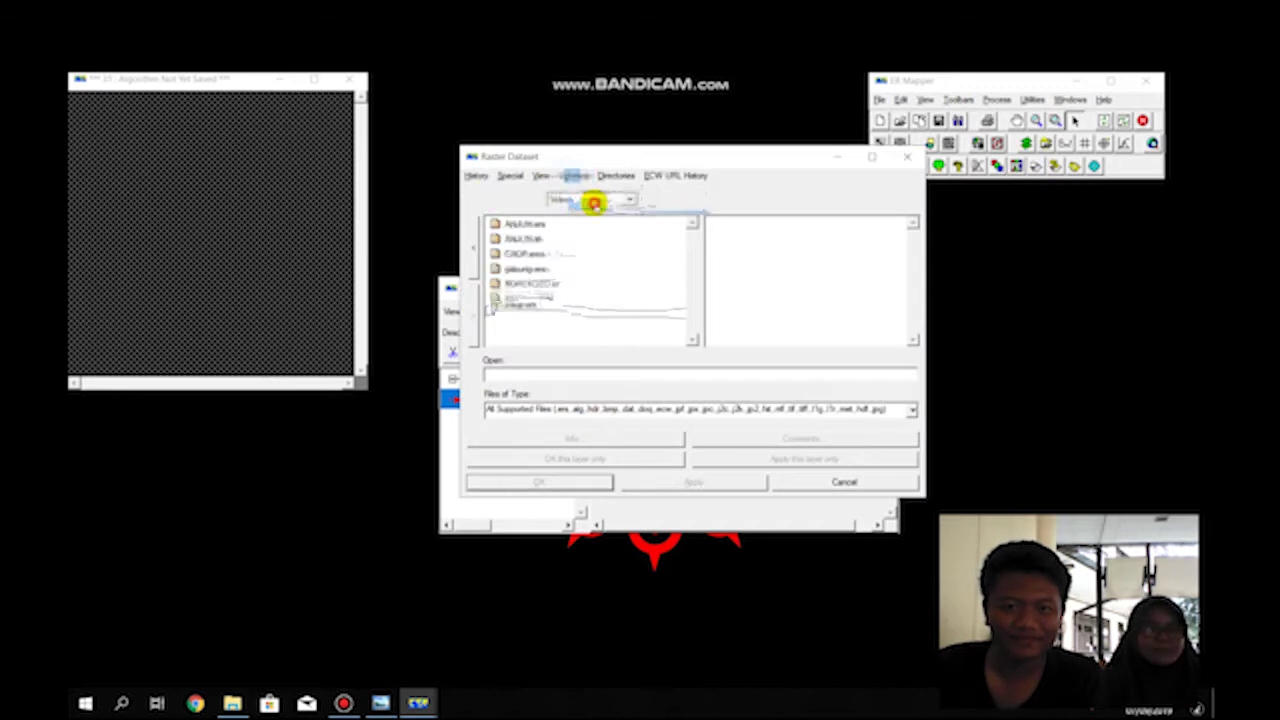
click(518, 304)
click(563, 458)
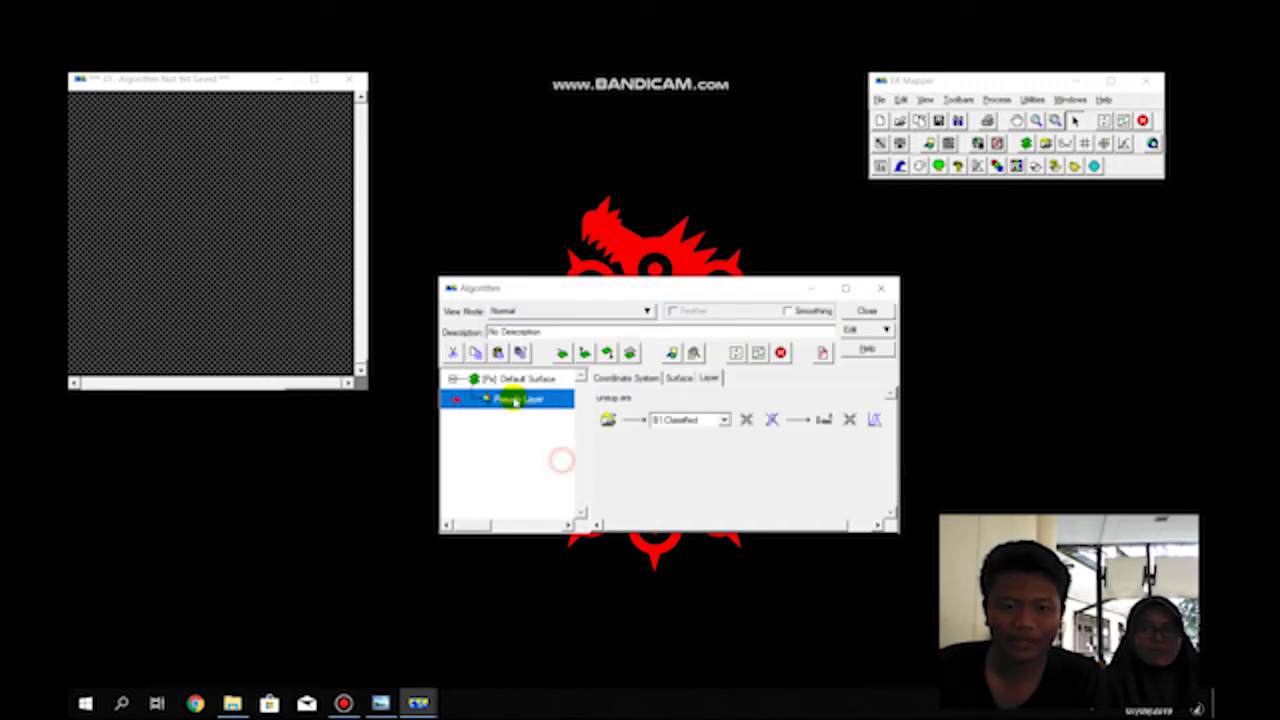
right_click(510, 399)
click(553, 535)
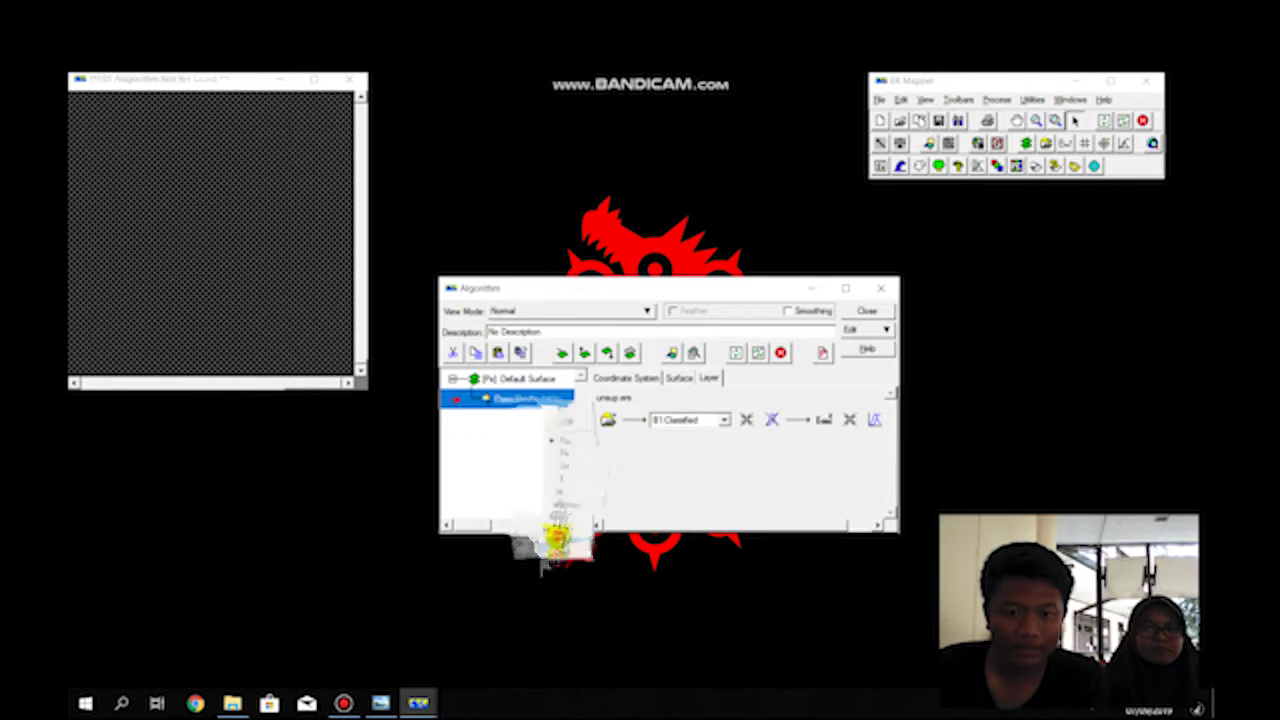
Open the class and region color and name editor and load unsup.ers from D:\ITK\SEMESTER 7\PJK\Video
click(900, 100)
click(915, 150)
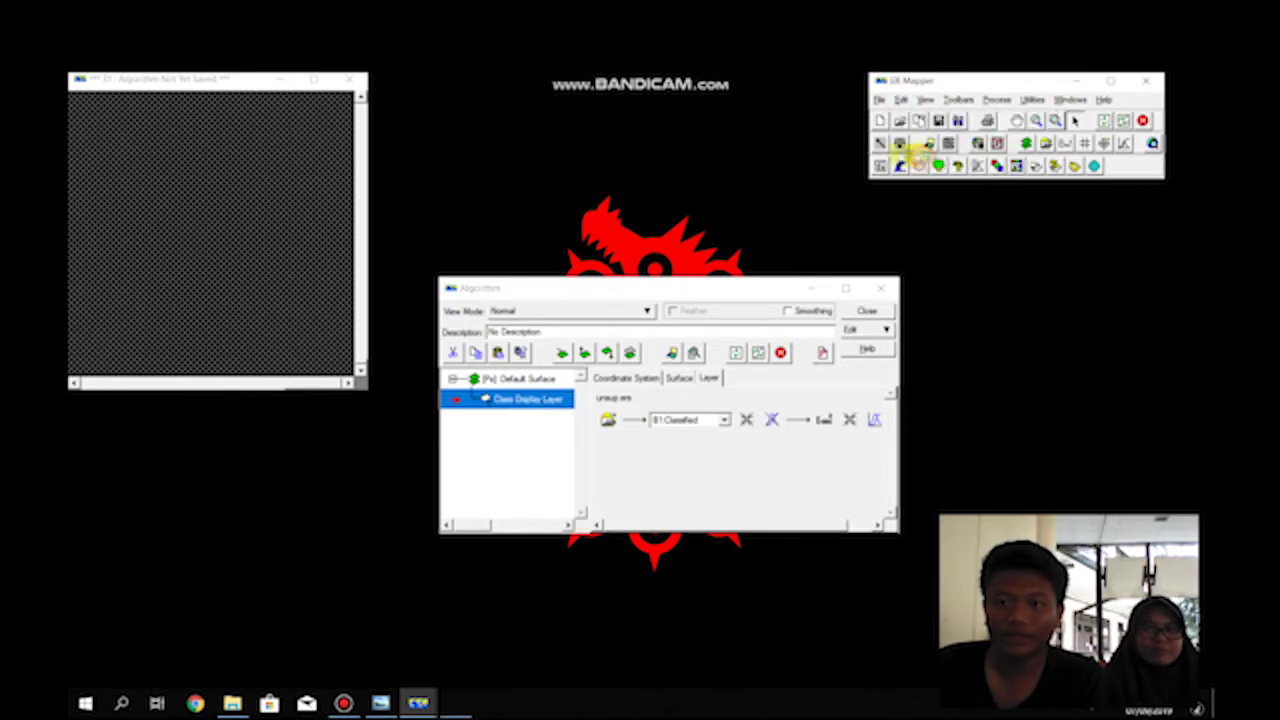
drag(505, 165, 593, 176)
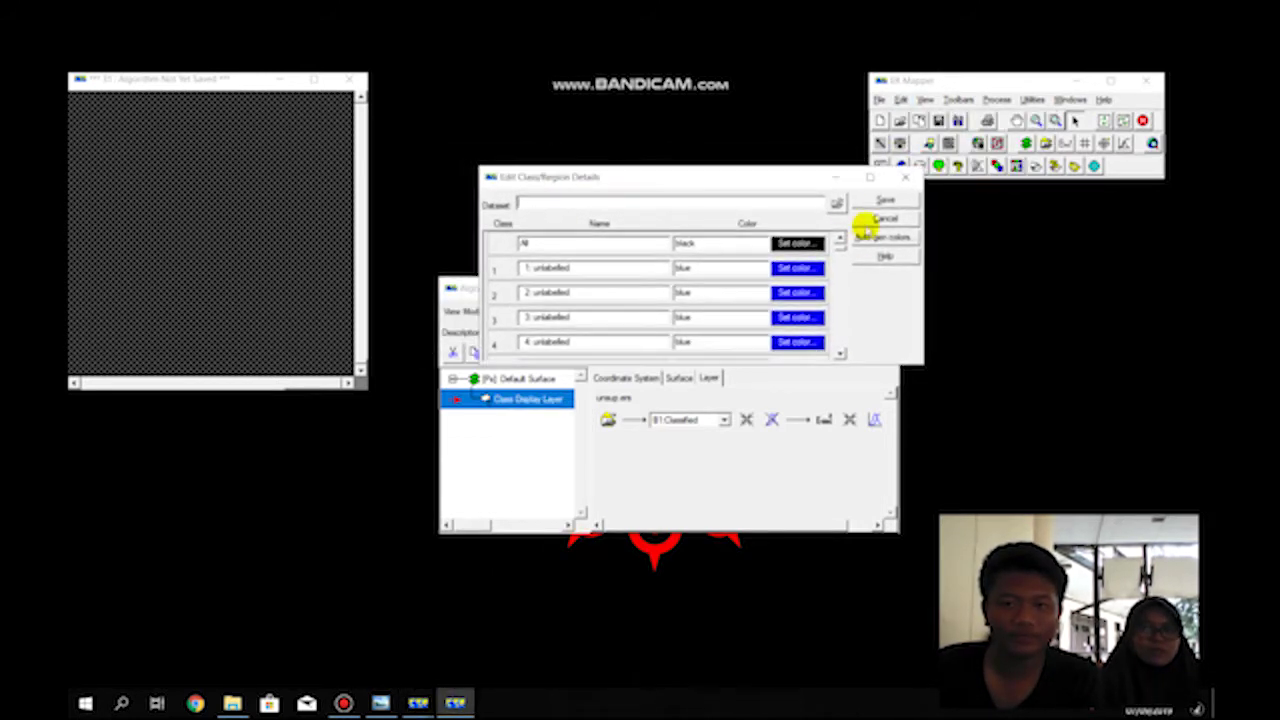
click(576, 193)
click(573, 177)
click(575, 200)
double_click(508, 229)
double_click(529, 251)
click(540, 269)
double_click(525, 241)
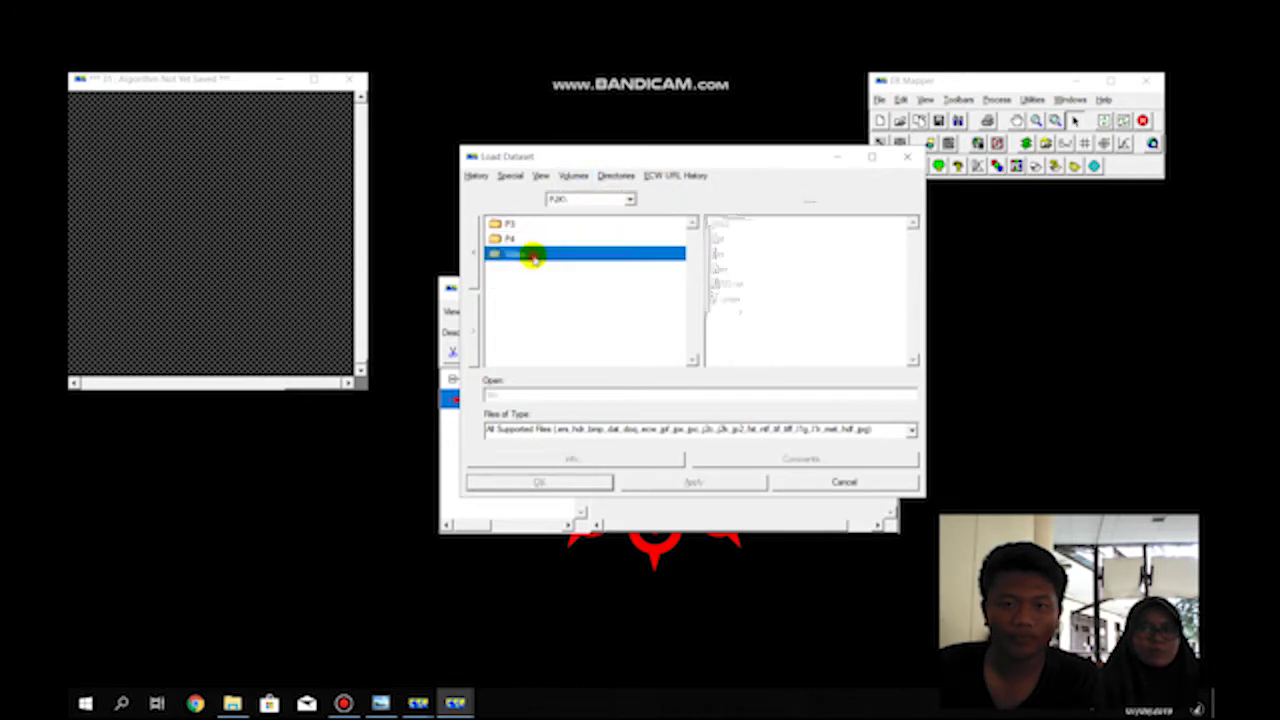
double_click(529, 253)
click(530, 308)
click(556, 483)
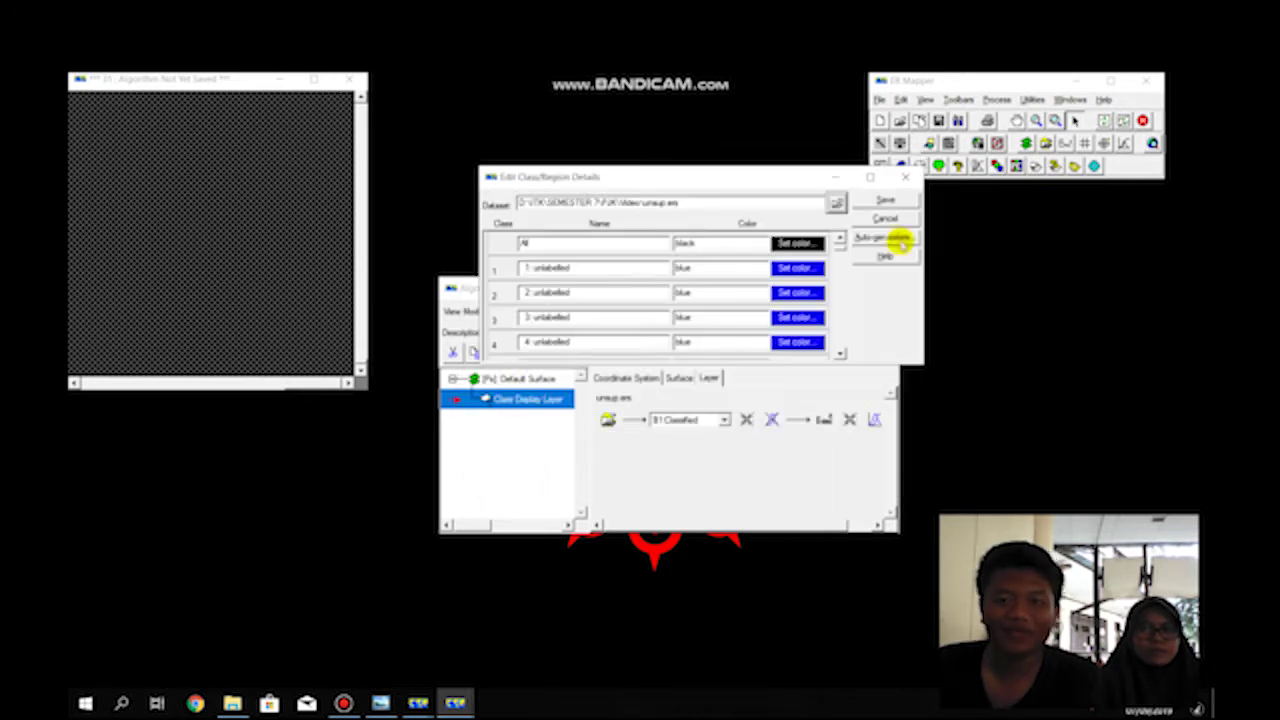
Set the colors of unlabelled classes 4, 3 and 2 to black
click(840, 353)
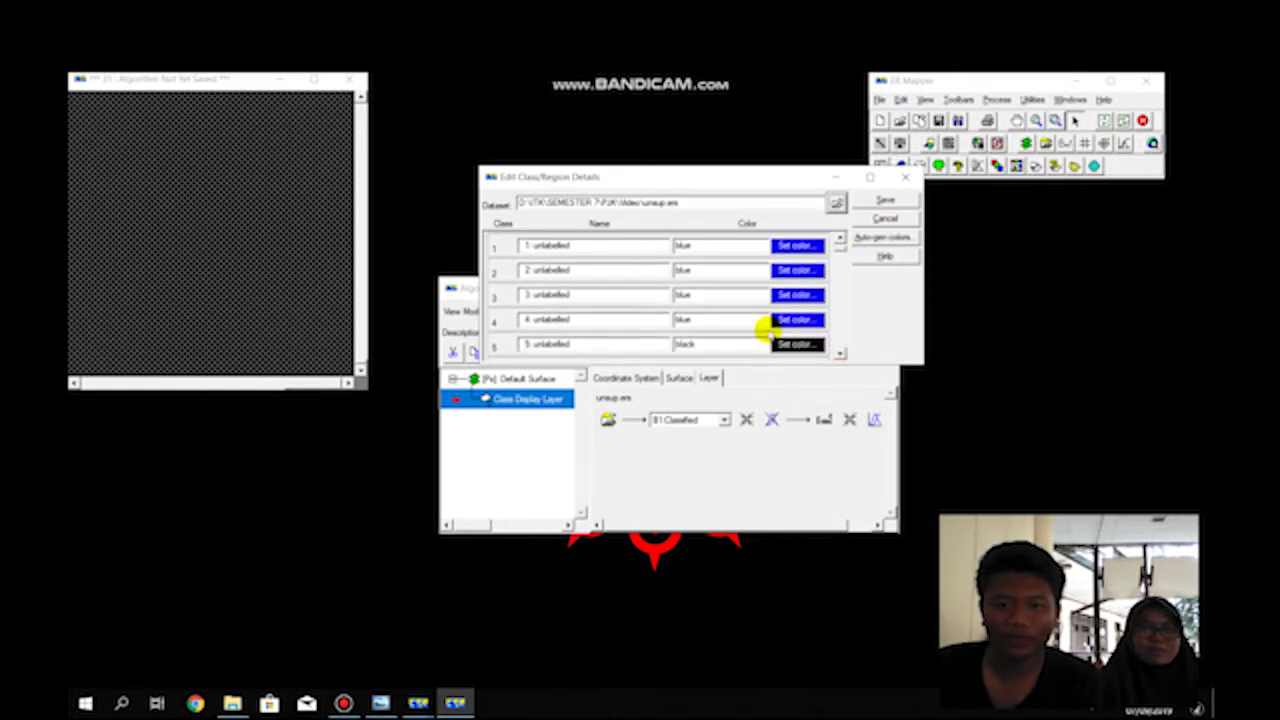
click(785, 322)
click(483, 400)
click(511, 507)
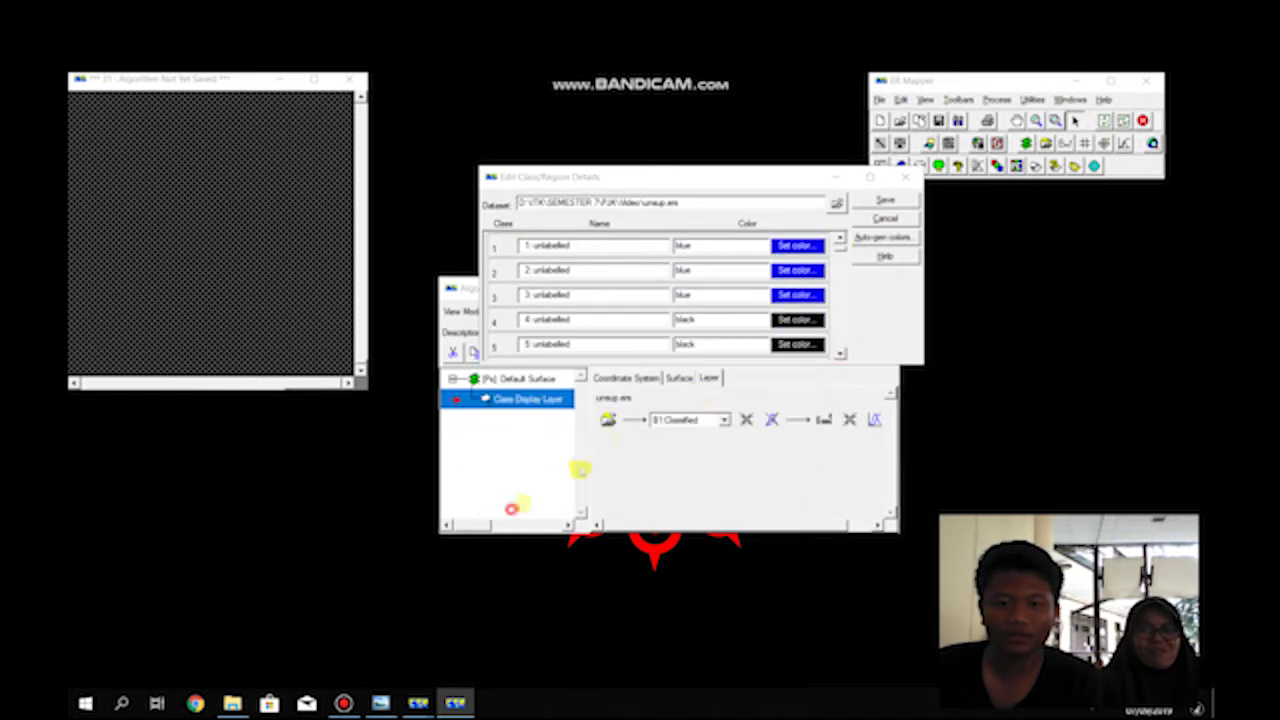
click(797, 298)
click(484, 401)
click(506, 506)
click(797, 271)
click(486, 405)
click(502, 500)
click(797, 246)
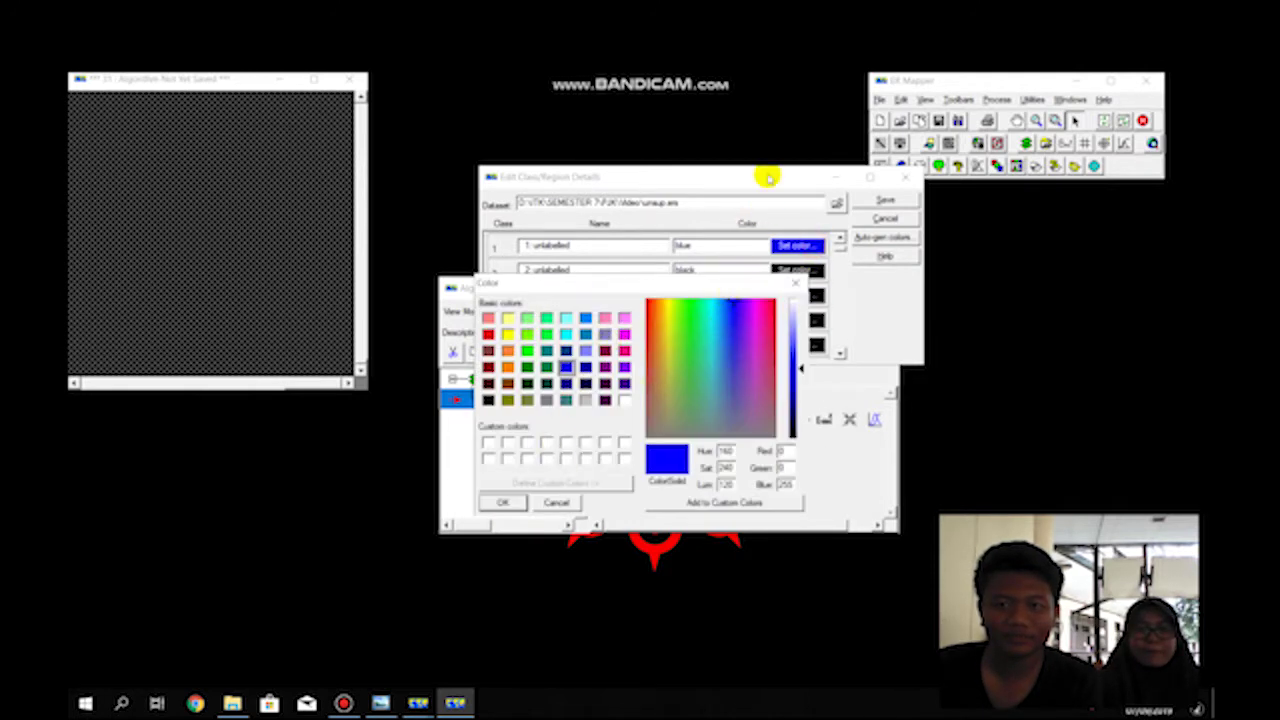
click(795, 284)
Save the class details, overwriting unsup.ers, and display the updated classes in the image window
click(840, 238)
click(884, 200)
click(745, 292)
right_click(271, 226)
click(289, 249)
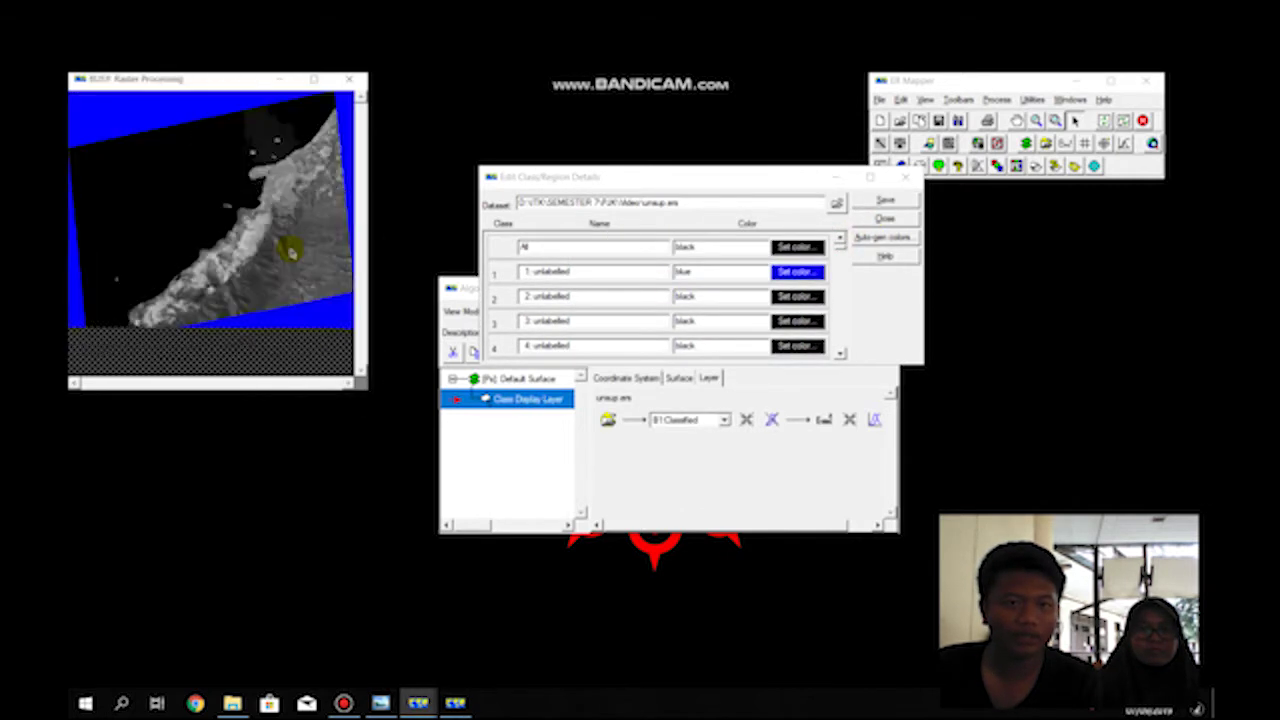
Open the Cell Values Profile for the image and inspect the class of a pixel in the black sea area
right_click(166, 192)
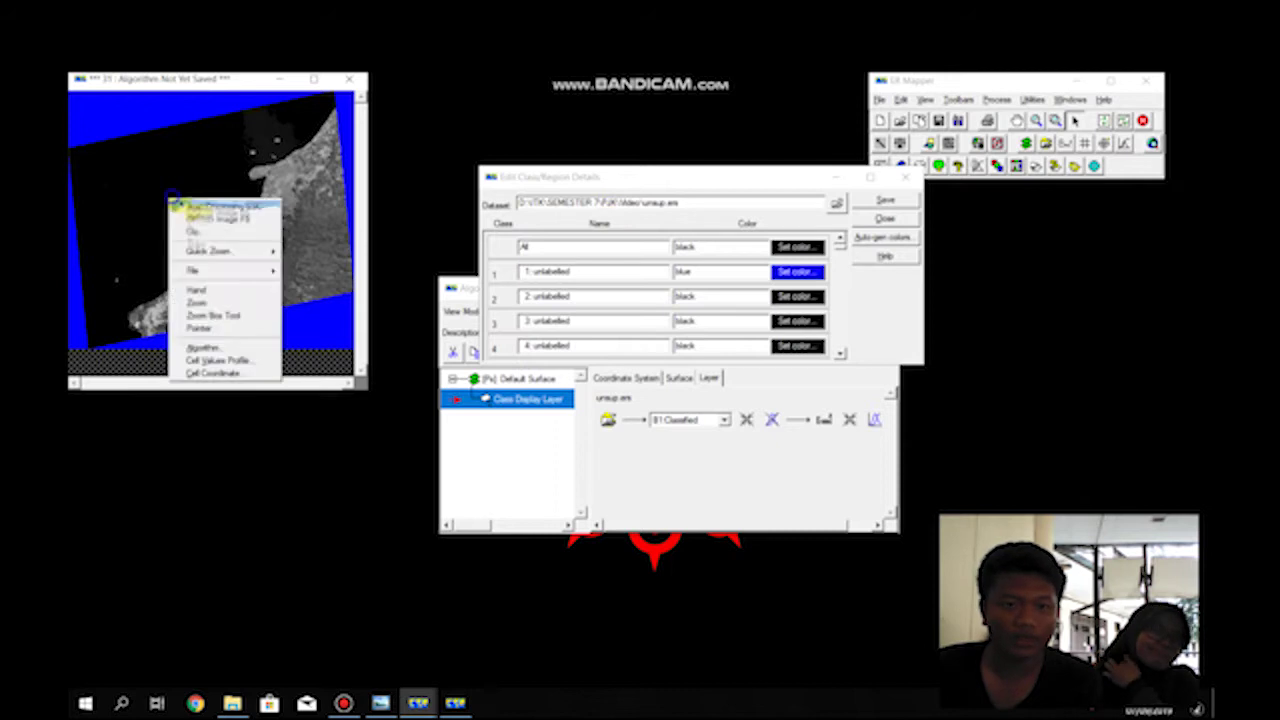
click(212, 358)
drag(481, 410, 466, 404)
mouse_move(180, 206)
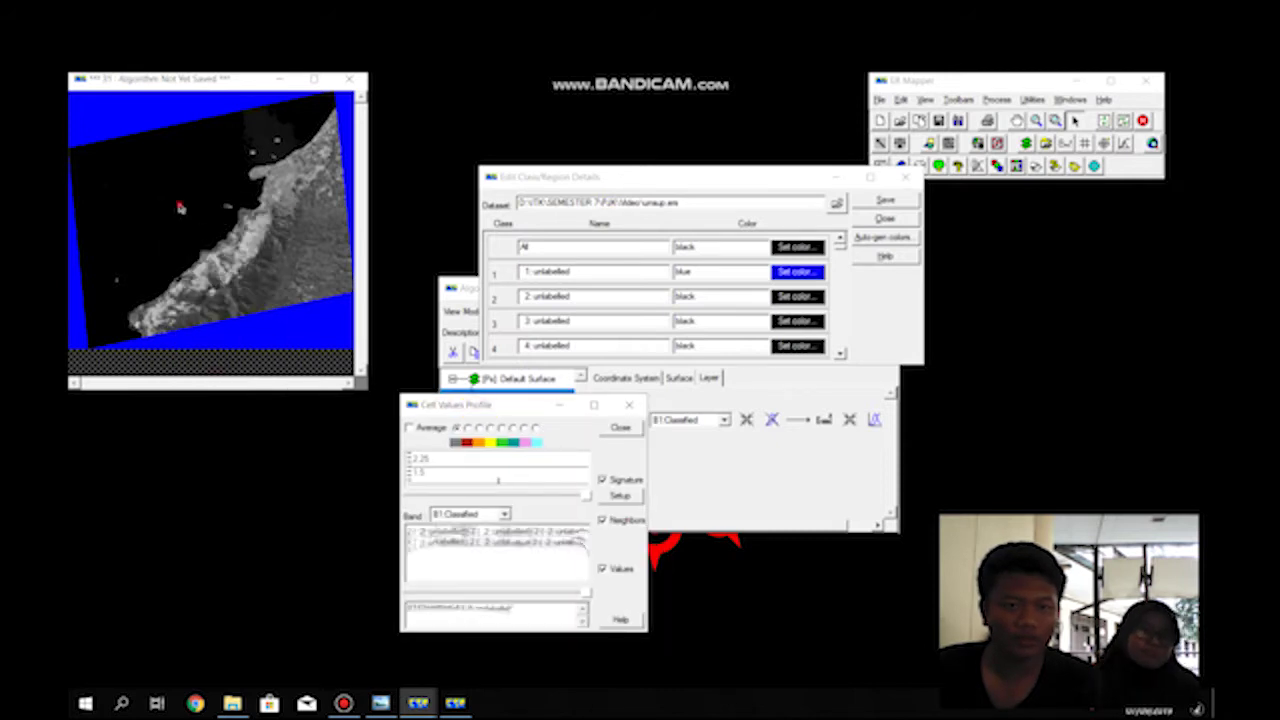
Set class 2 to blue, save over unsup.ers and refresh the image
click(797, 296)
click(532, 370)
click(512, 498)
click(885, 200)
click(740, 288)
right_click(258, 172)
click(282, 194)
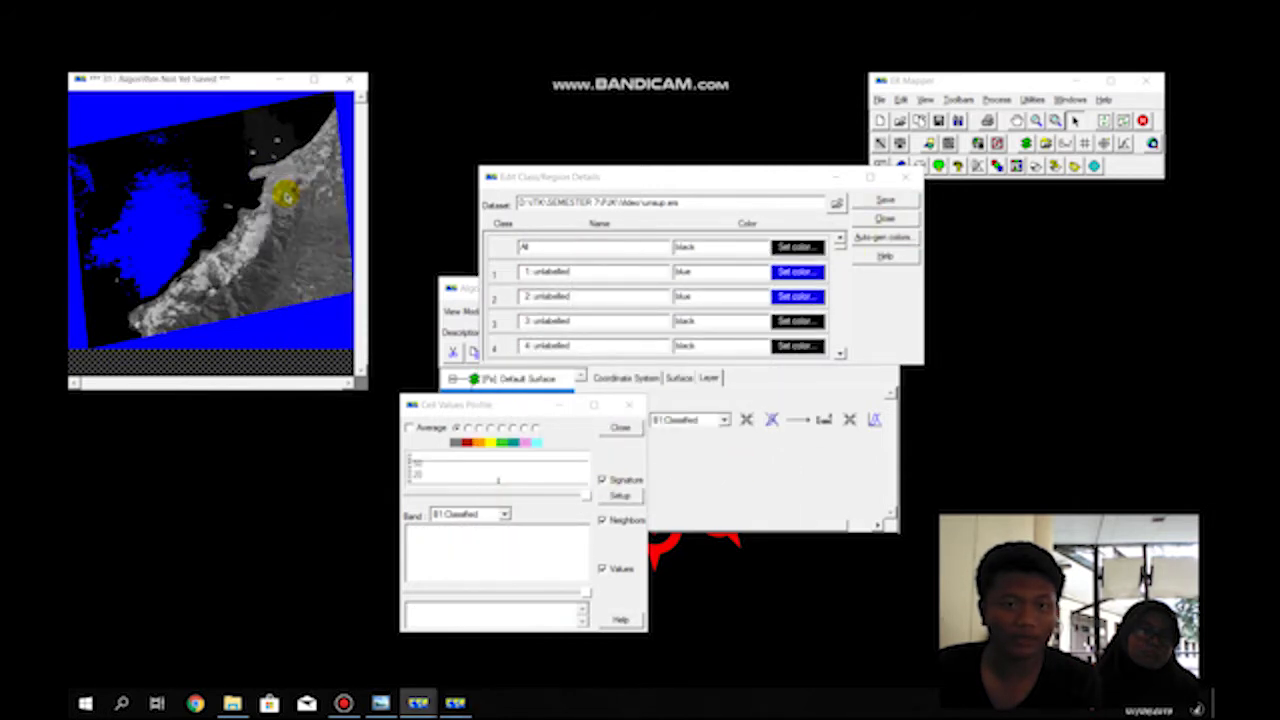
Set class 4 to blue and save the class details, overwriting unsup.ers
click(812, 346)
click(562, 362)
click(491, 503)
click(885, 201)
click(737, 286)
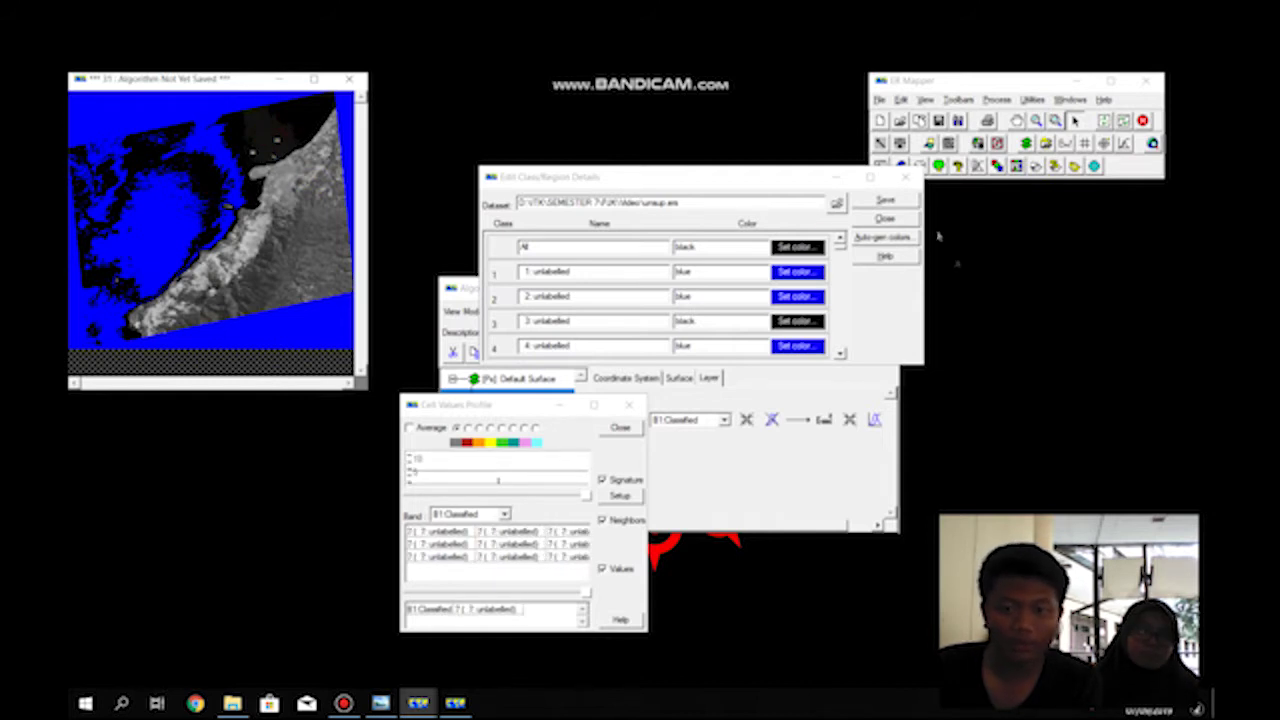
Set the colors of unlabelled classes 3 and 5 to blue
click(797, 321)
click(560, 376)
click(495, 502)
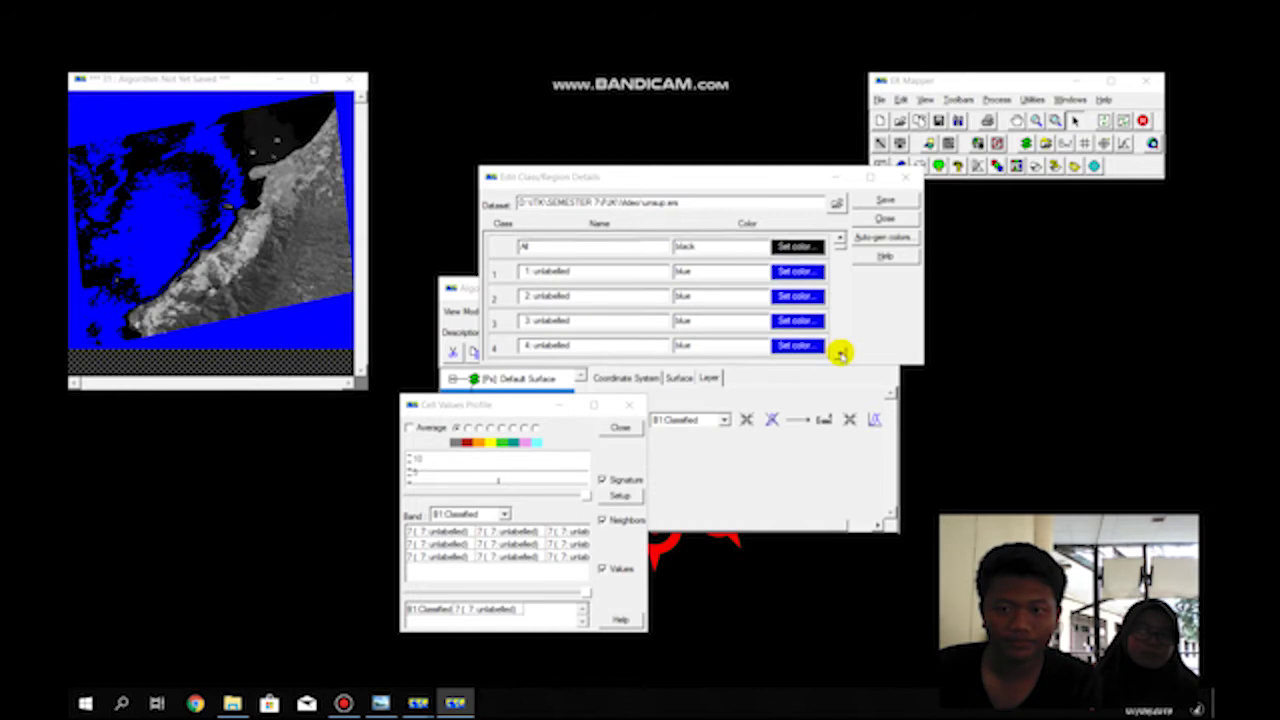
click(840, 352)
click(840, 352)
click(840, 352)
click(840, 352)
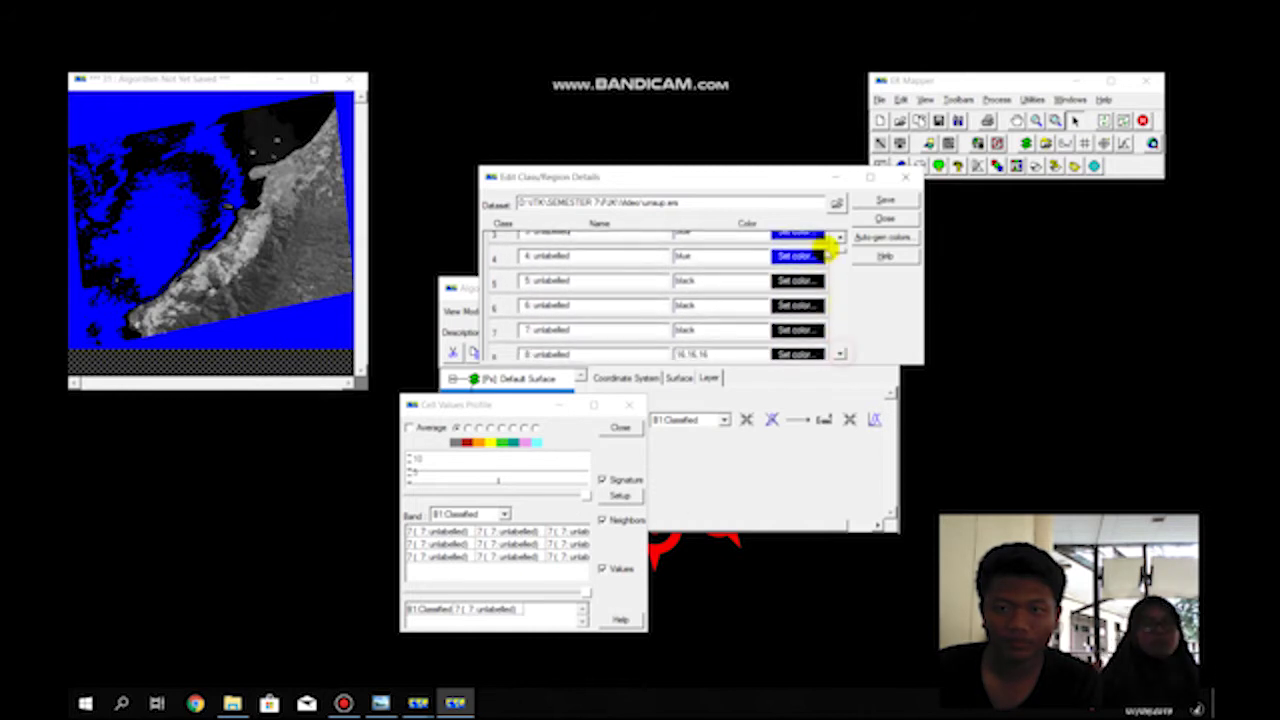
click(797, 280)
click(563, 368)
click(500, 499)
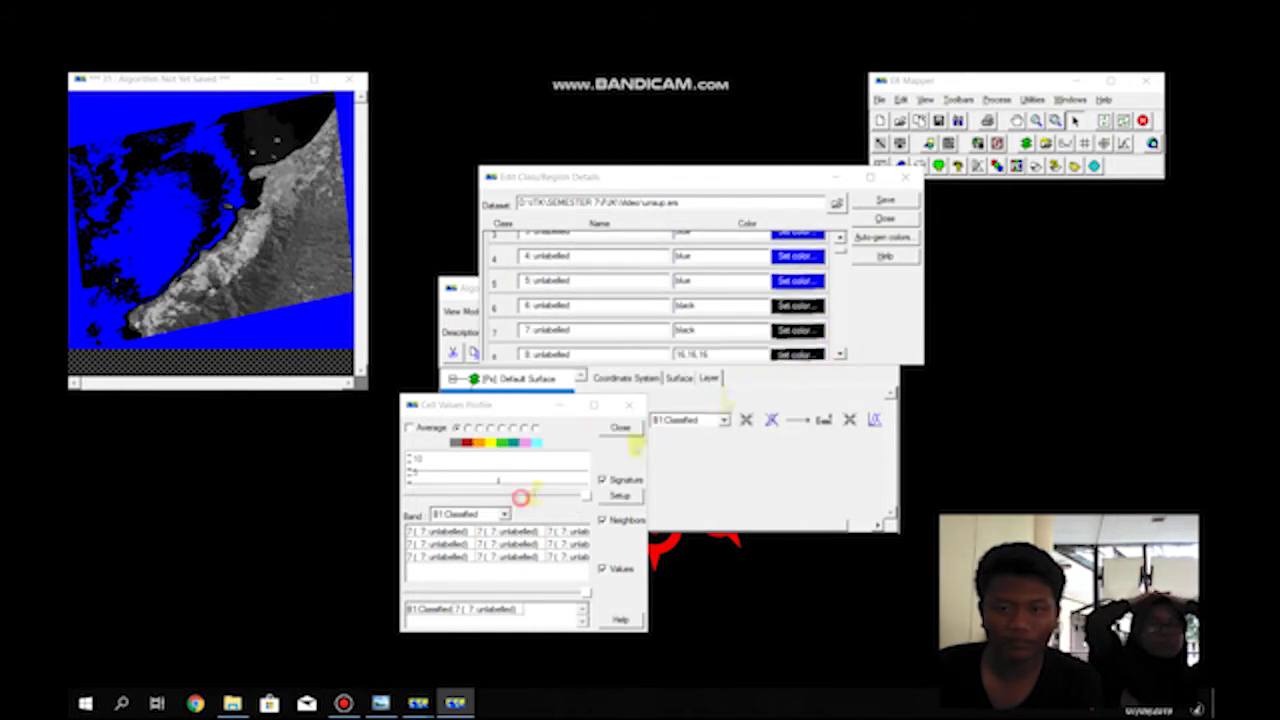
Set the colors of unlabelled classes 6 and 7 to blue
click(797, 305)
click(563, 368)
click(505, 502)
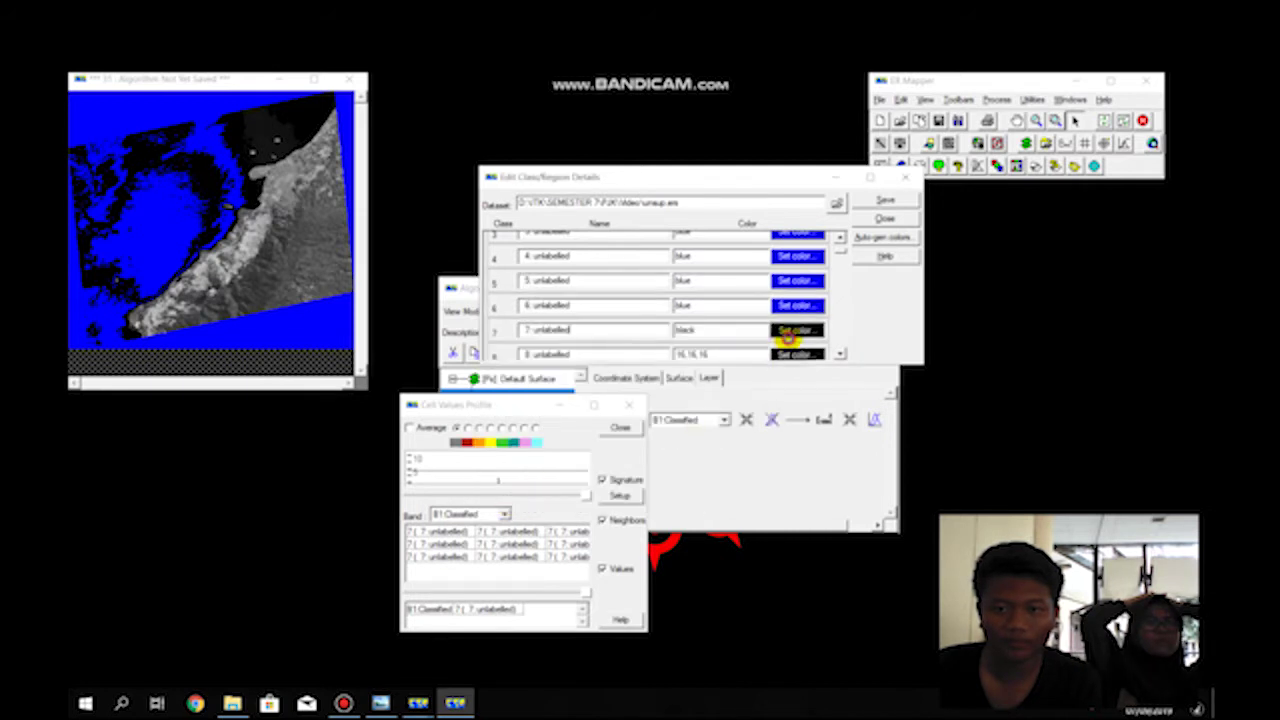
click(795, 331)
click(563, 368)
click(502, 500)
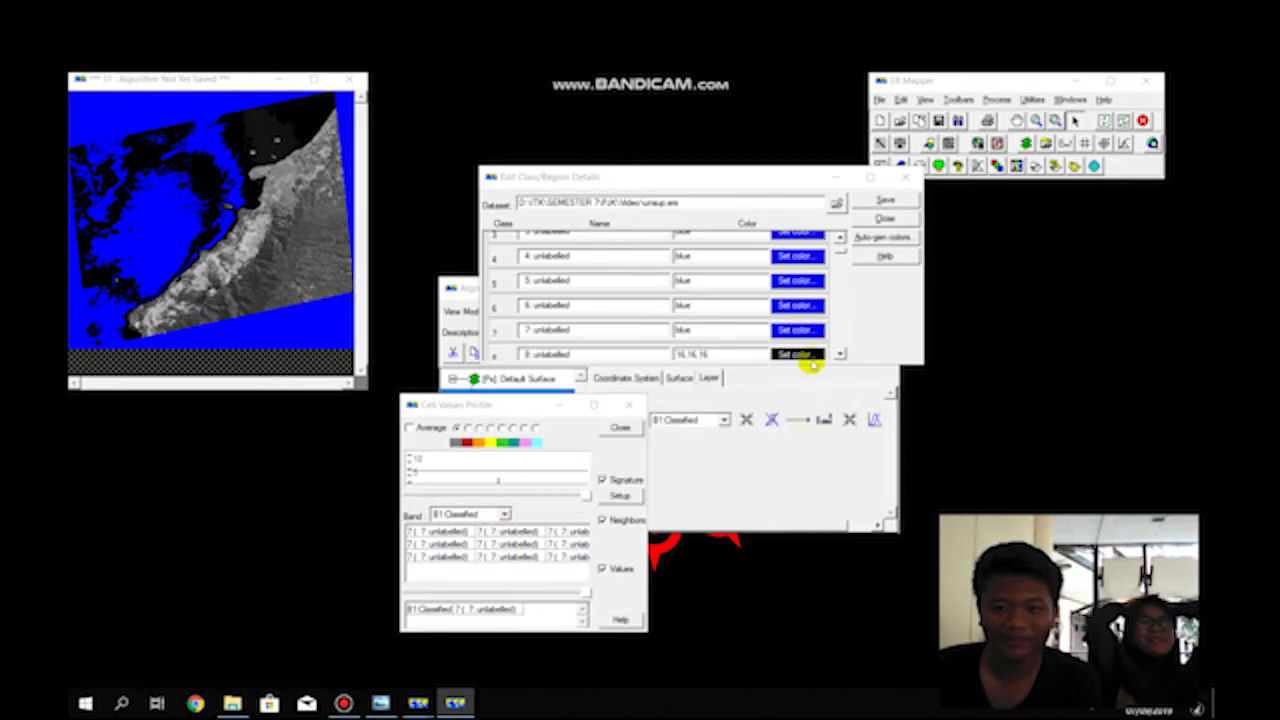
Set class 8 to blue, save over unsup.ers and refresh the image
click(797, 355)
click(563, 368)
click(502, 502)
click(885, 200)
click(750, 290)
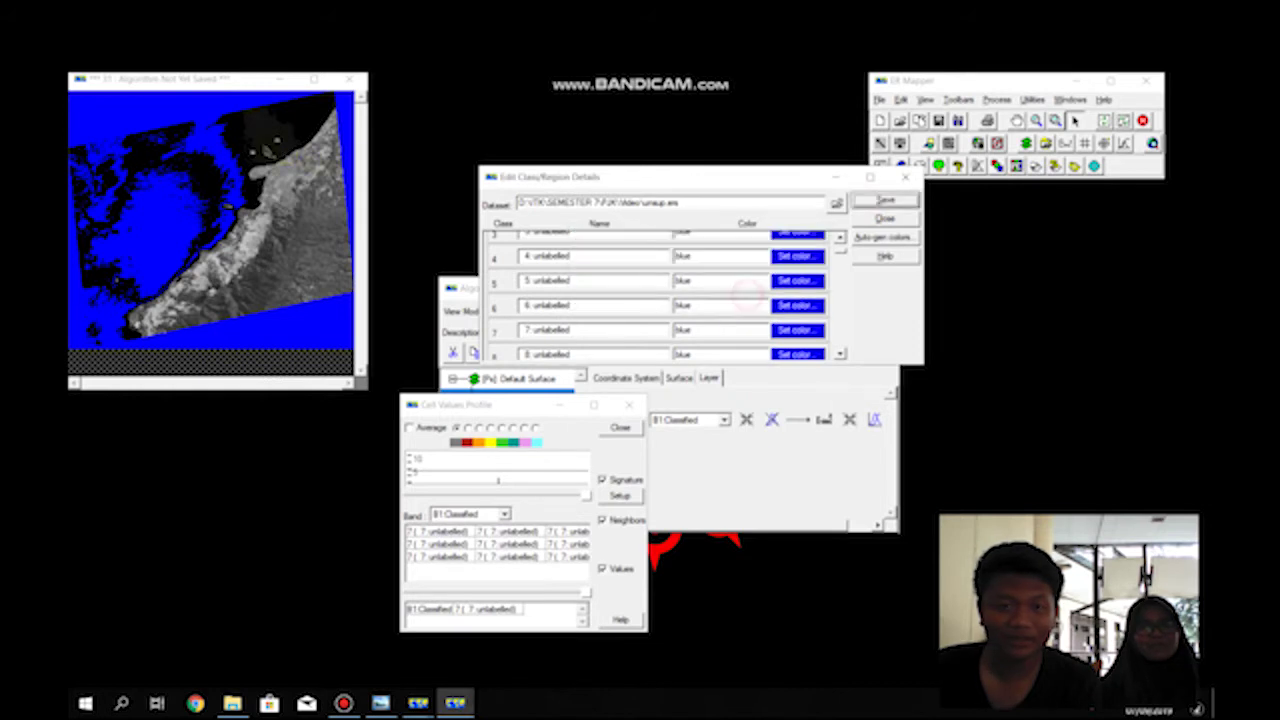
click(280, 170)
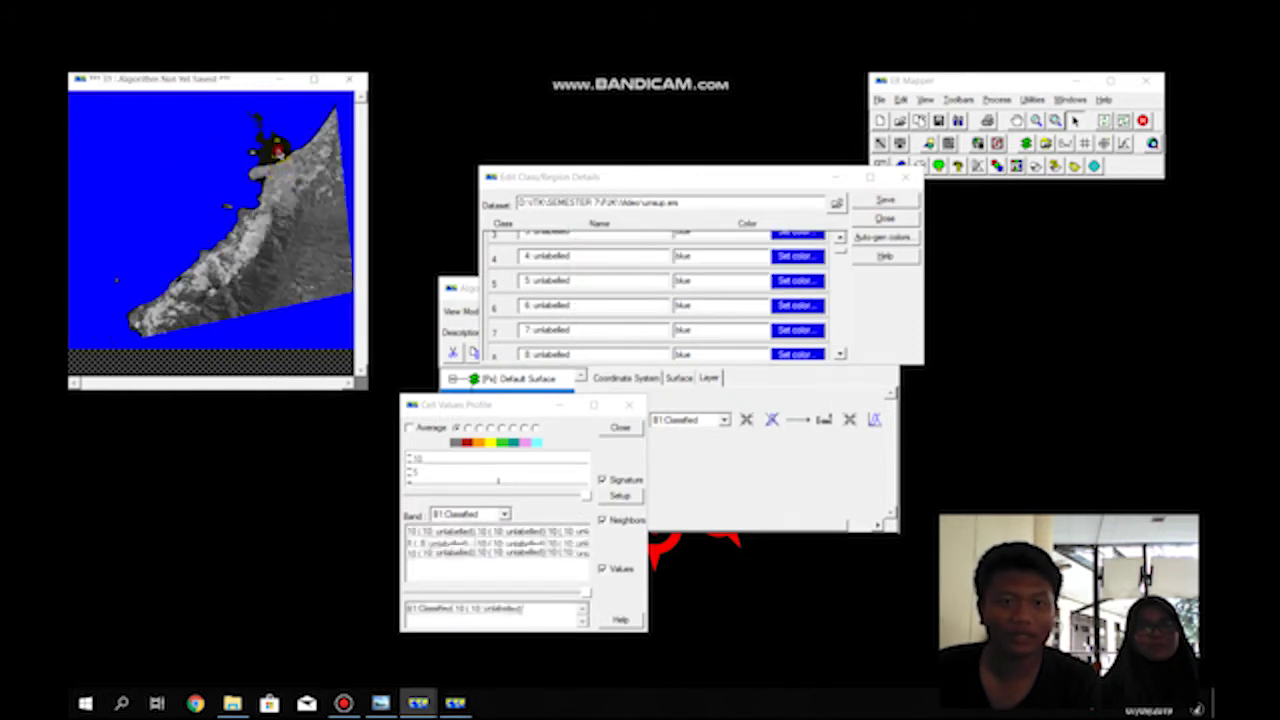
Set the colors of unlabelled classes 9 and 10 to blue
click(840, 352)
click(840, 352)
click(840, 352)
click(797, 318)
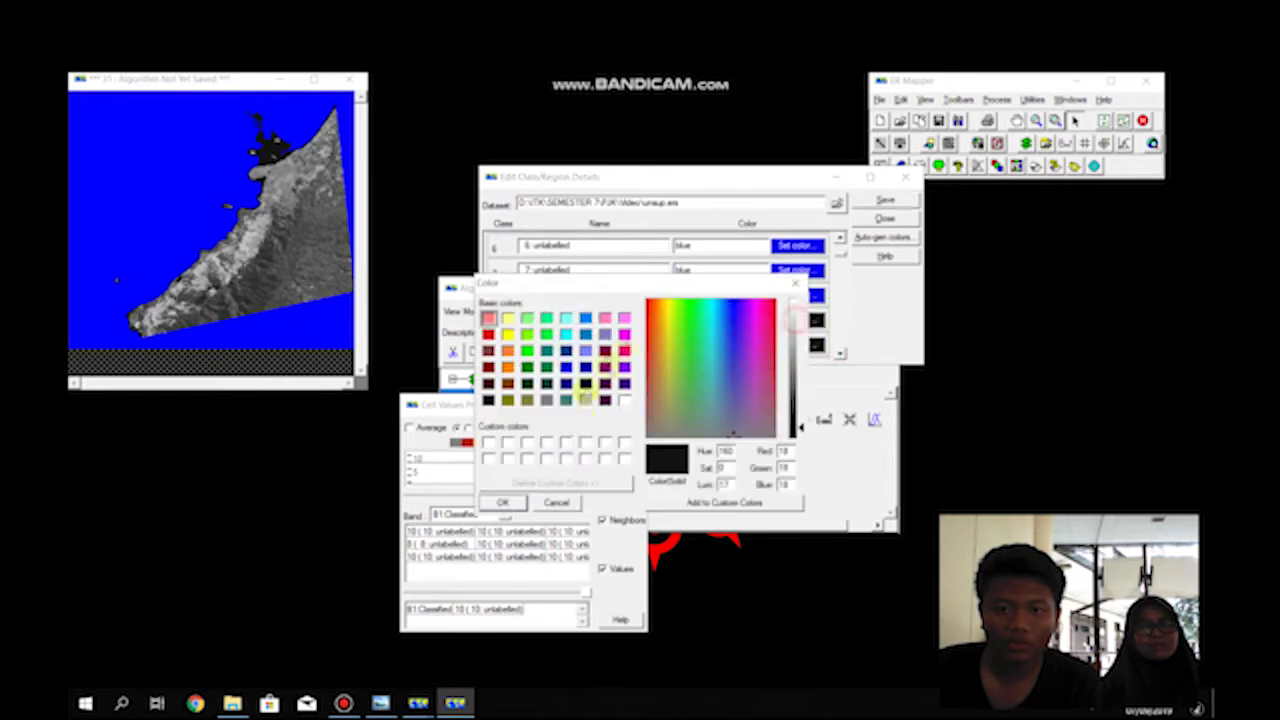
double_click(566, 367)
click(812, 346)
click(566, 367)
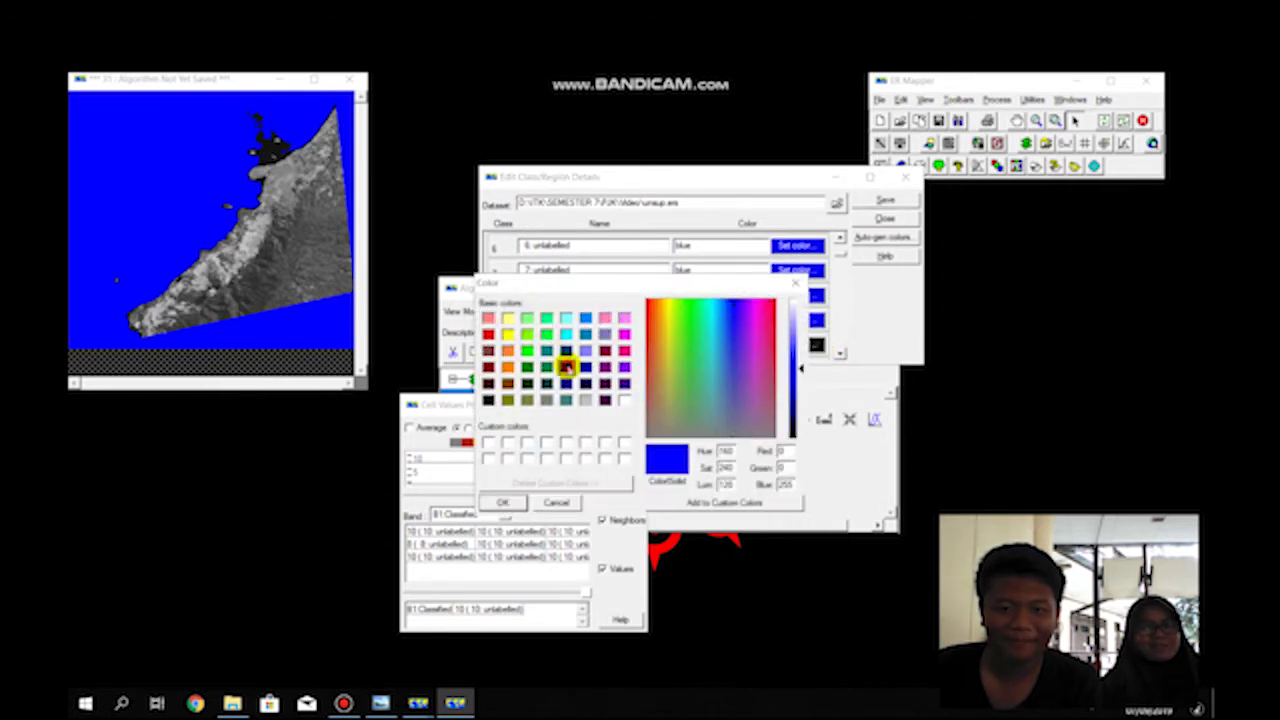
click(495, 495)
Save the class details over unsup.ers and refresh the classified image
click(886, 200)
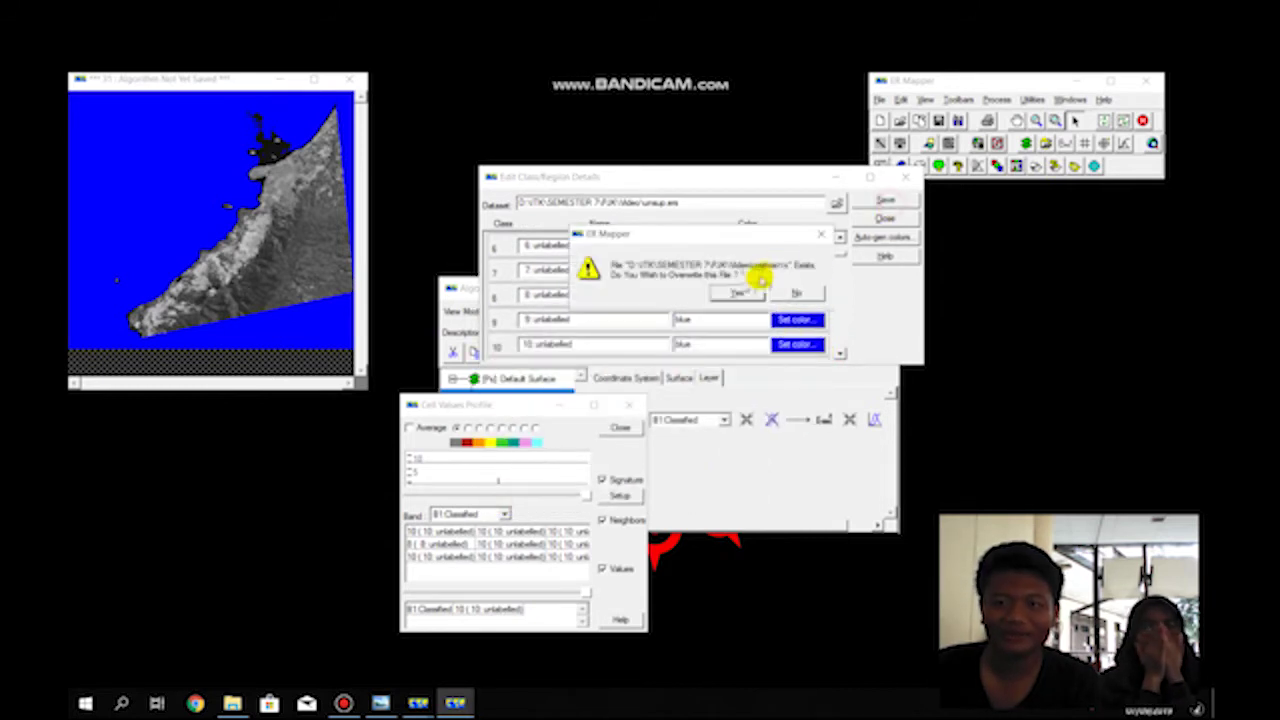
click(742, 292)
right_click(260, 203)
click(275, 221)
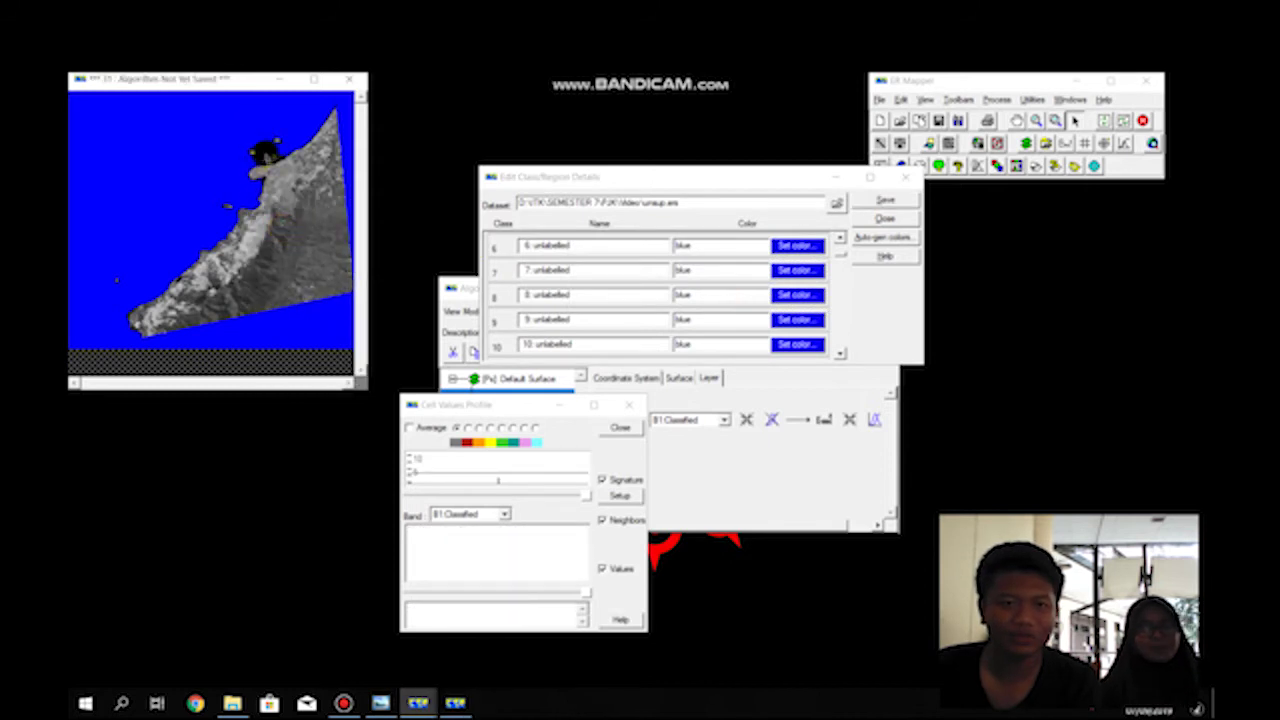
Sample the cell values of the dark land area and set class 33 to dark green (0,64,0)
click(284, 173)
click(248, 303)
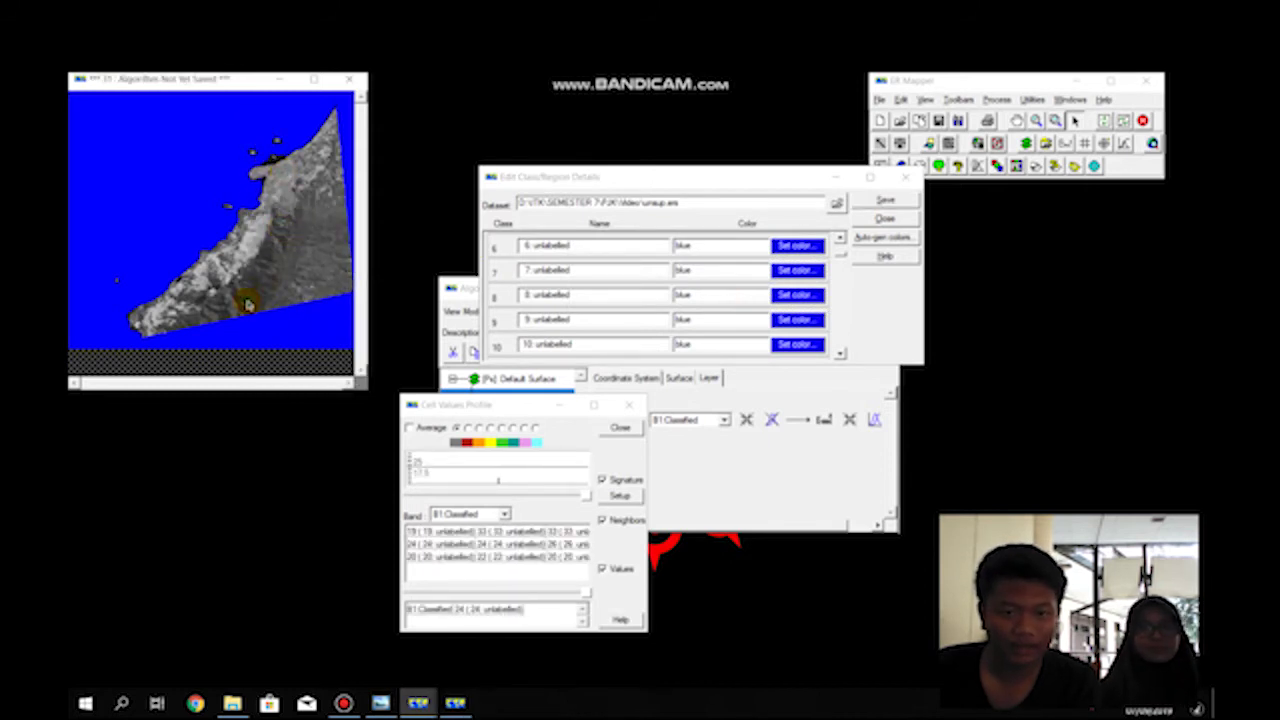
scroll(840, 320, down, 8)
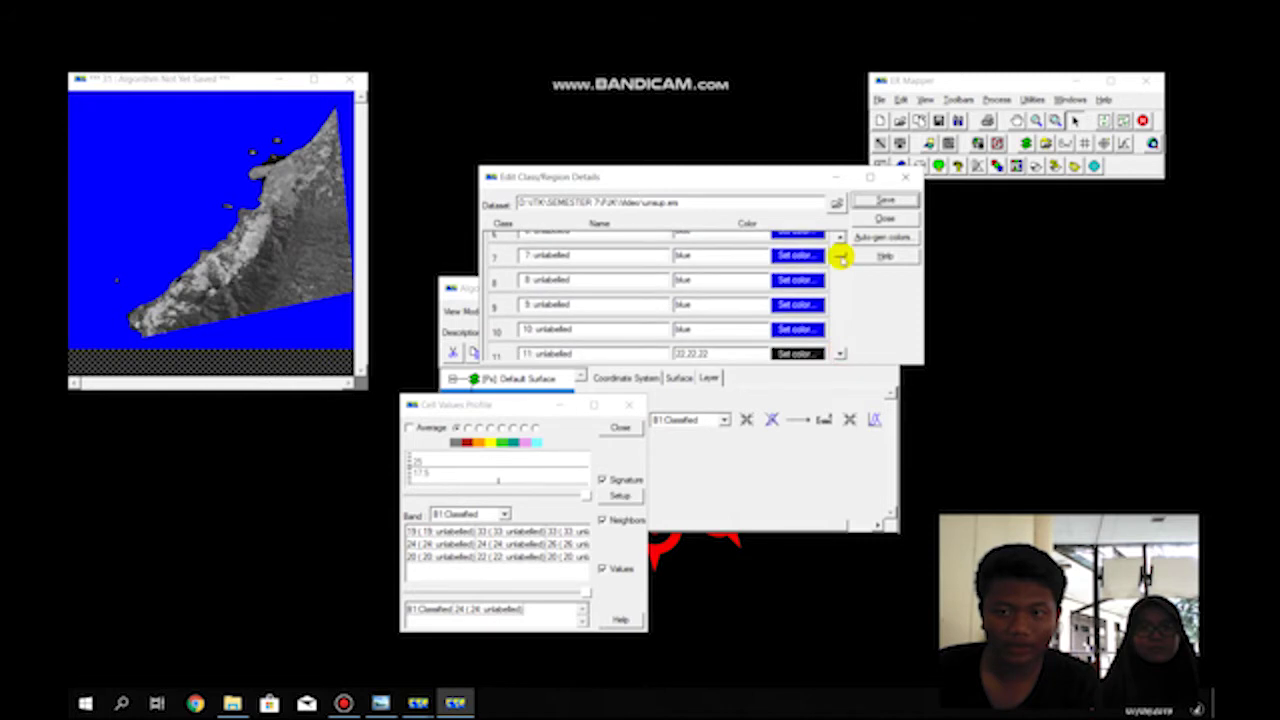
click(797, 270)
click(546, 366)
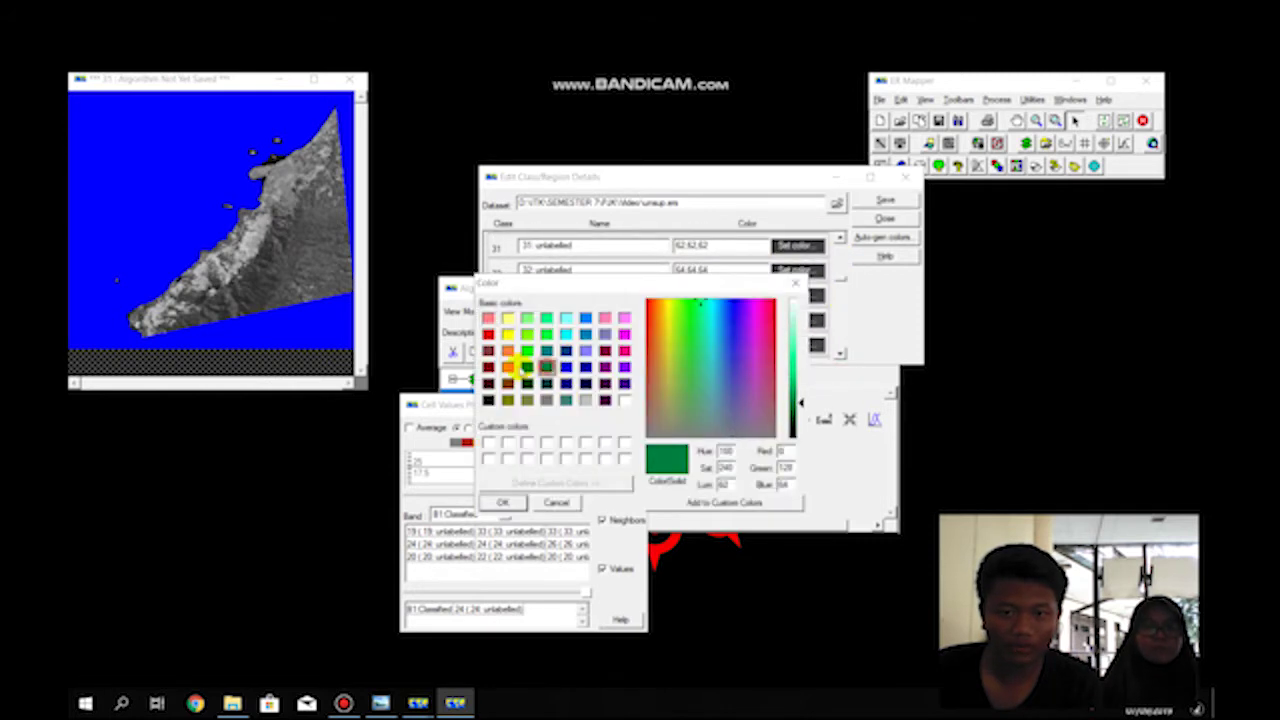
click(527, 385)
click(503, 502)
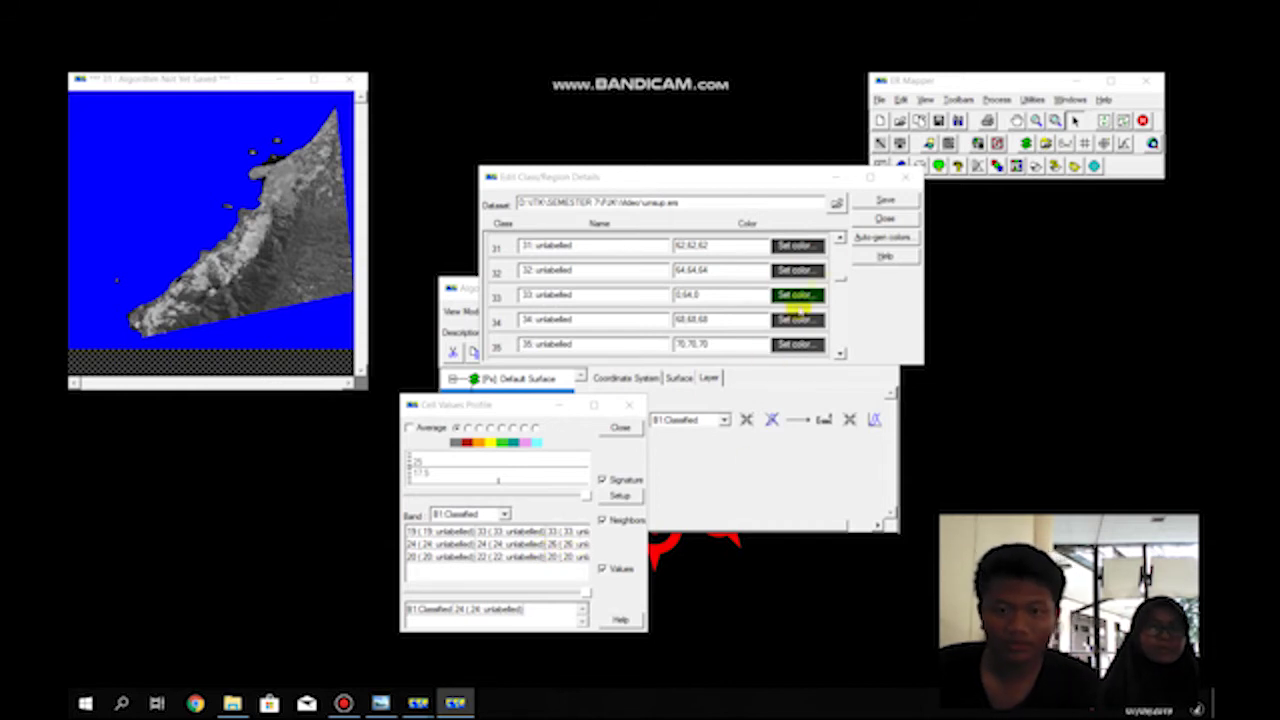
Set class 22 and another of the classes sampled in the dark land area to dark green (0,64,0)
scroll(843, 277, up, 2)
click(793, 249)
click(525, 386)
click(505, 501)
scroll(845, 240, up, 3)
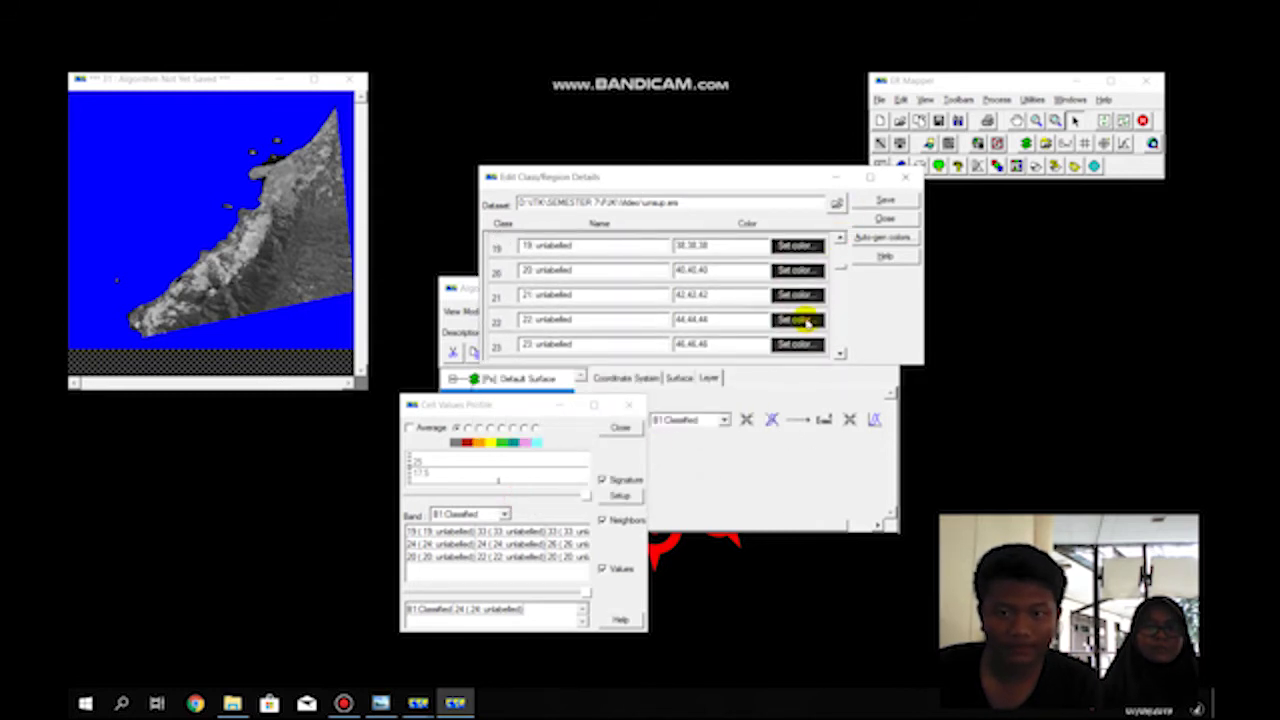
click(805, 321)
click(525, 386)
click(505, 501)
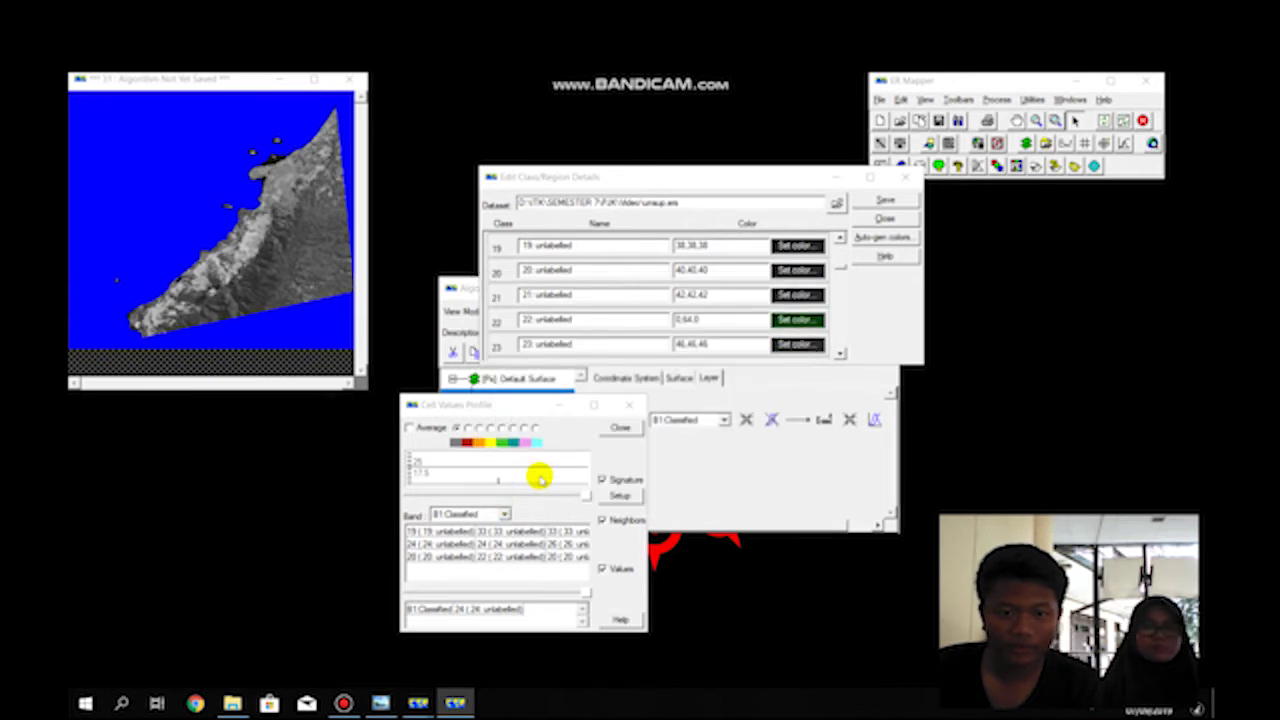
Save the green class colors, overwriting unsup.ers, and refresh the image
click(885, 200)
click(737, 286)
right_click(265, 207)
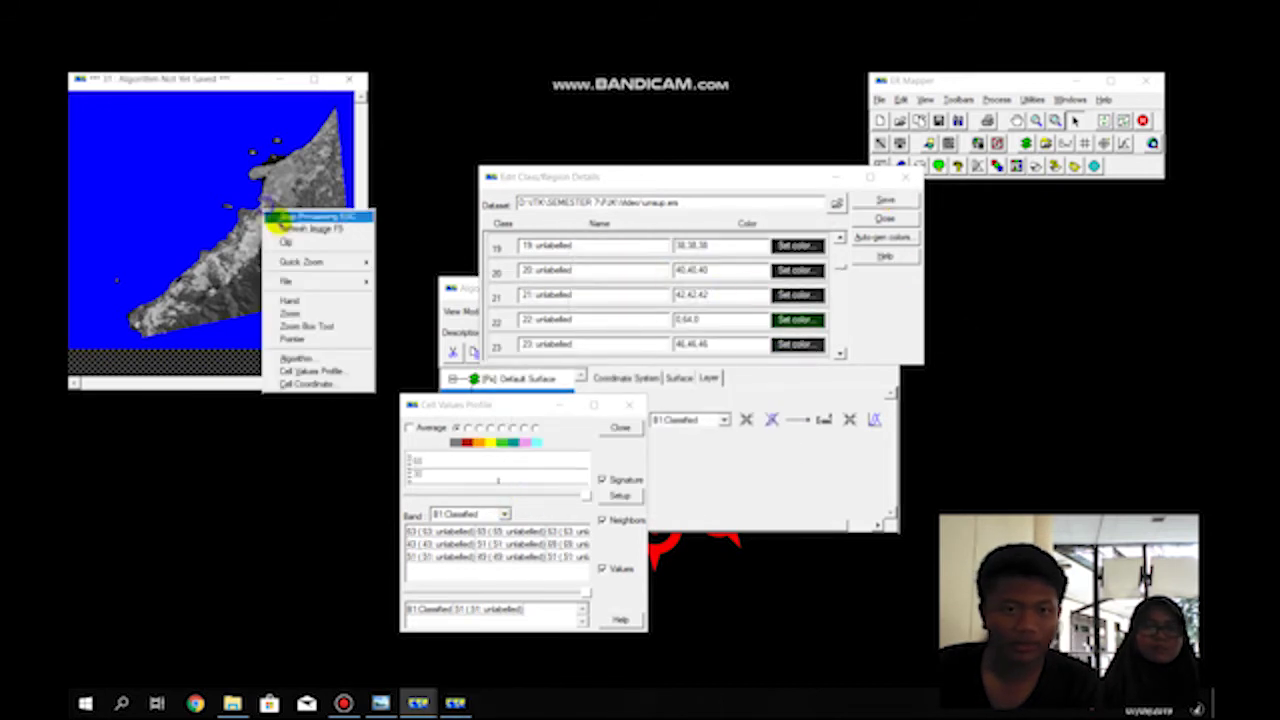
click(287, 228)
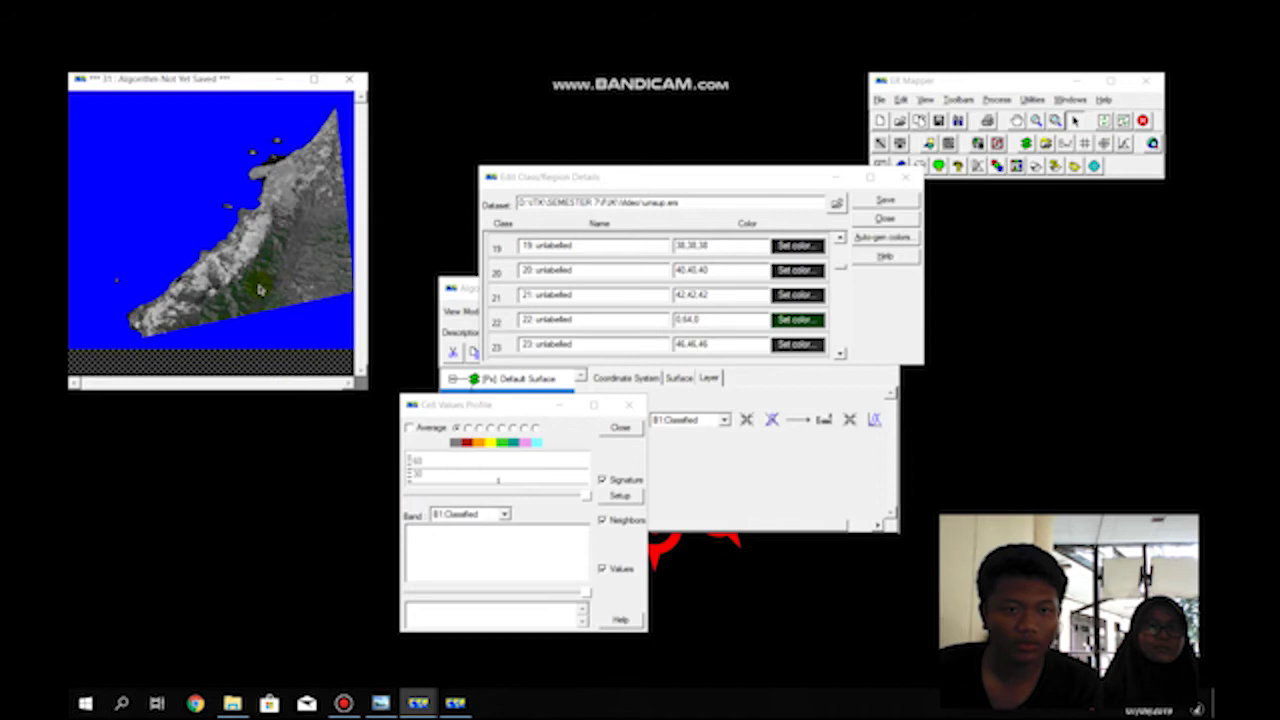
Sample the cell values of the lighter land area and set classes 45 and 46 to orange (255,128,0)
click(839, 352)
click(242, 217)
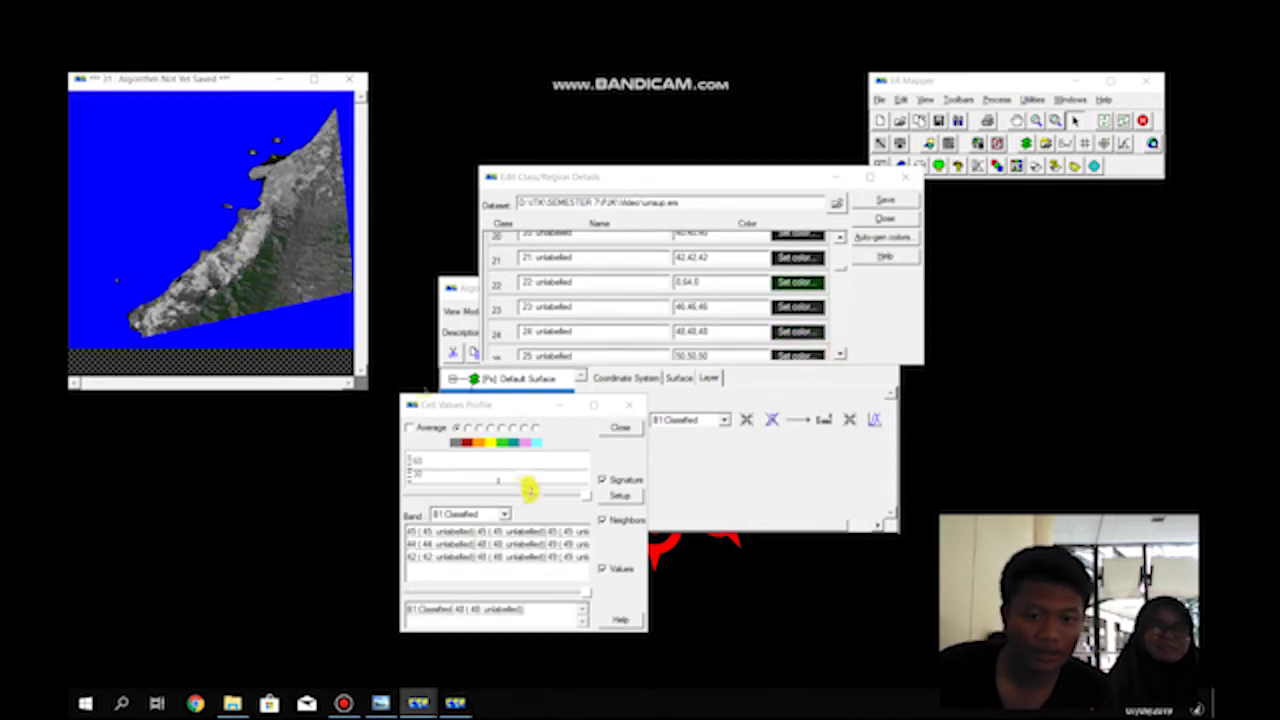
scroll(837, 300, down, 10)
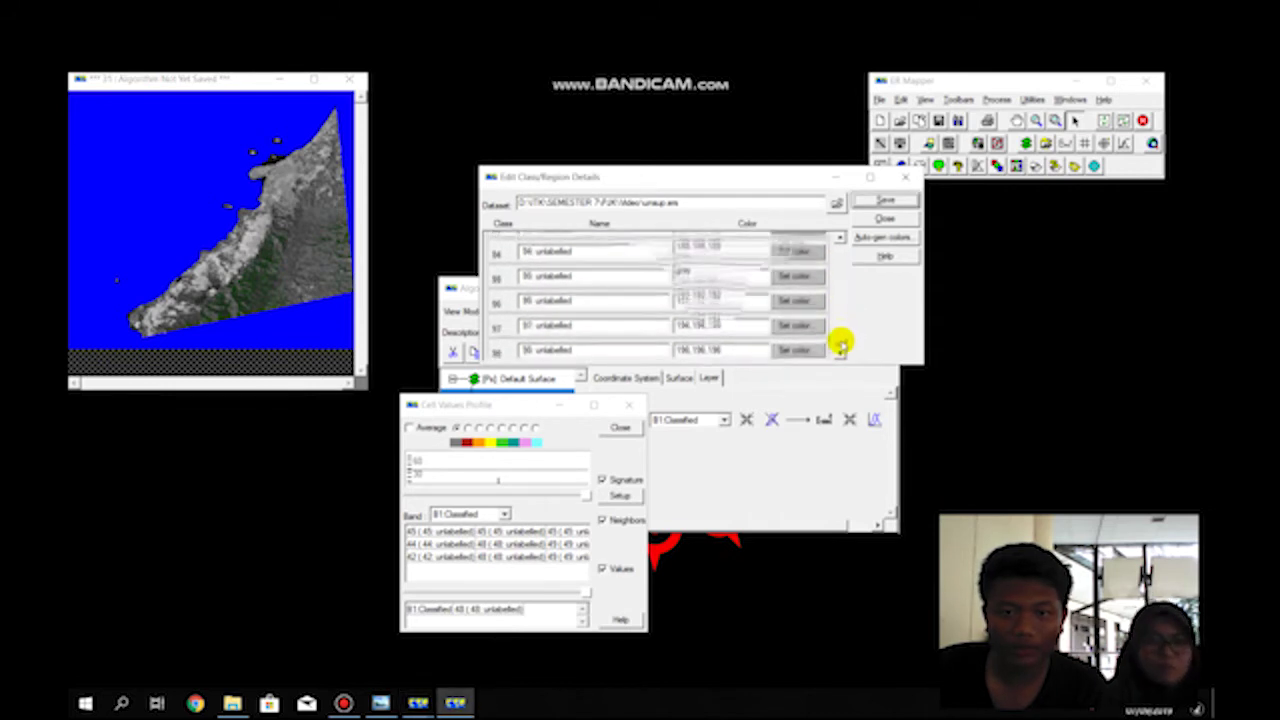
scroll(843, 313, up, 5)
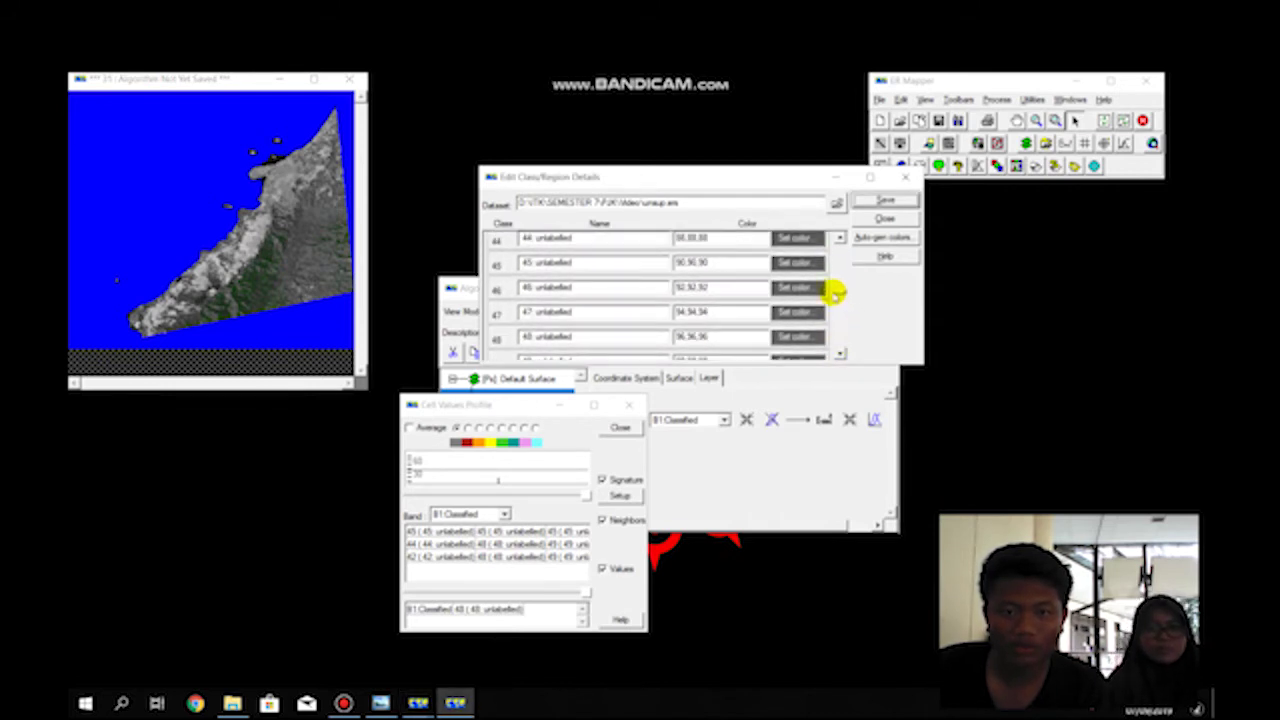
click(791, 262)
click(508, 366)
click(503, 502)
click(807, 287)
click(508, 366)
click(503, 502)
Set the color of unlabelled class 48 to orange (255,128,0)
click(812, 336)
click(508, 366)
click(503, 502)
click(795, 358)
click(508, 366)
click(503, 502)
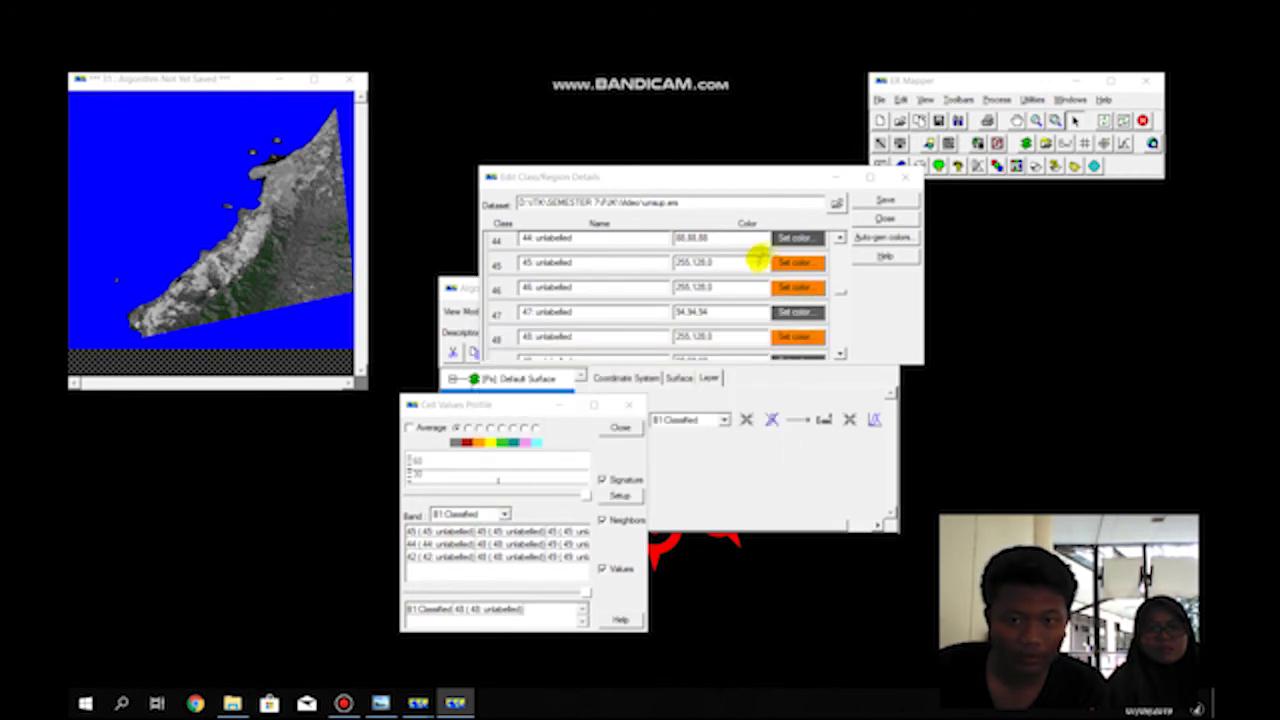
Set the colors of unlabelled classes 42 and 44 to orange (255,128,0)
click(840, 237)
click(840, 237)
click(795, 247)
click(508, 366)
click(498, 502)
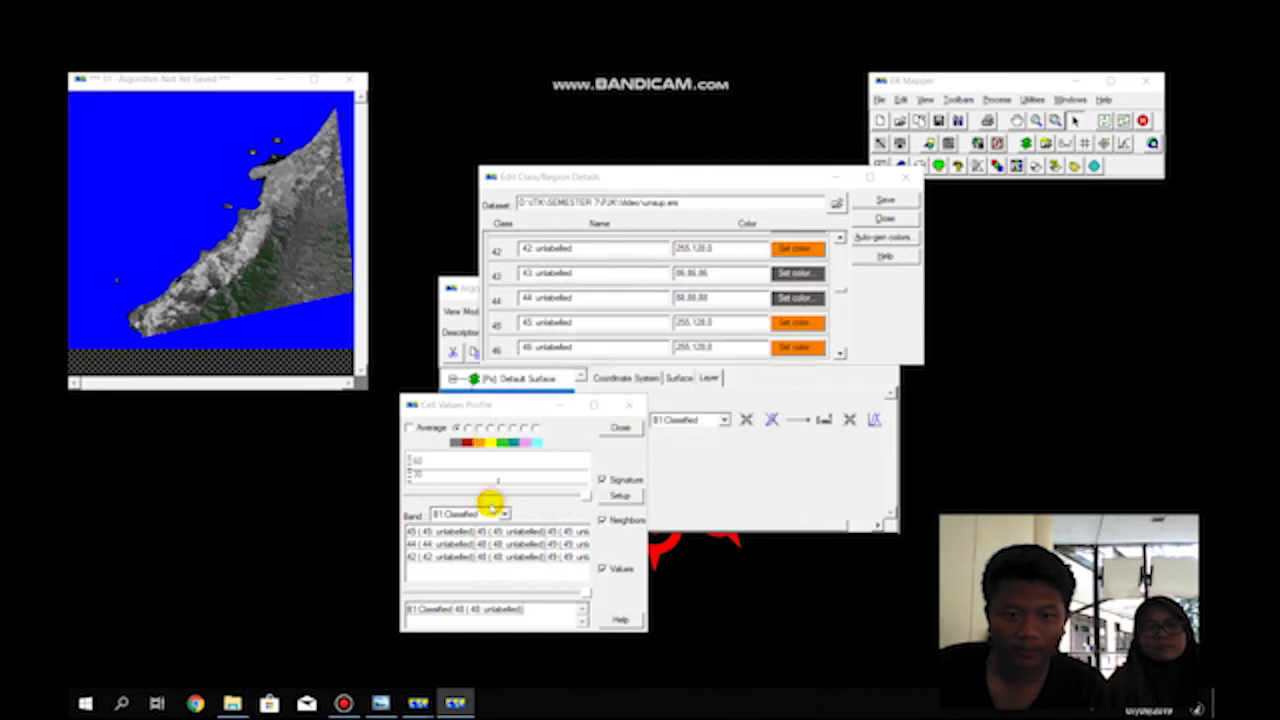
click(800, 299)
click(508, 366)
click(503, 502)
Save the orange class colors over unsup.ers and refresh the image
click(884, 200)
click(745, 289)
right_click(249, 119)
click(277, 139)
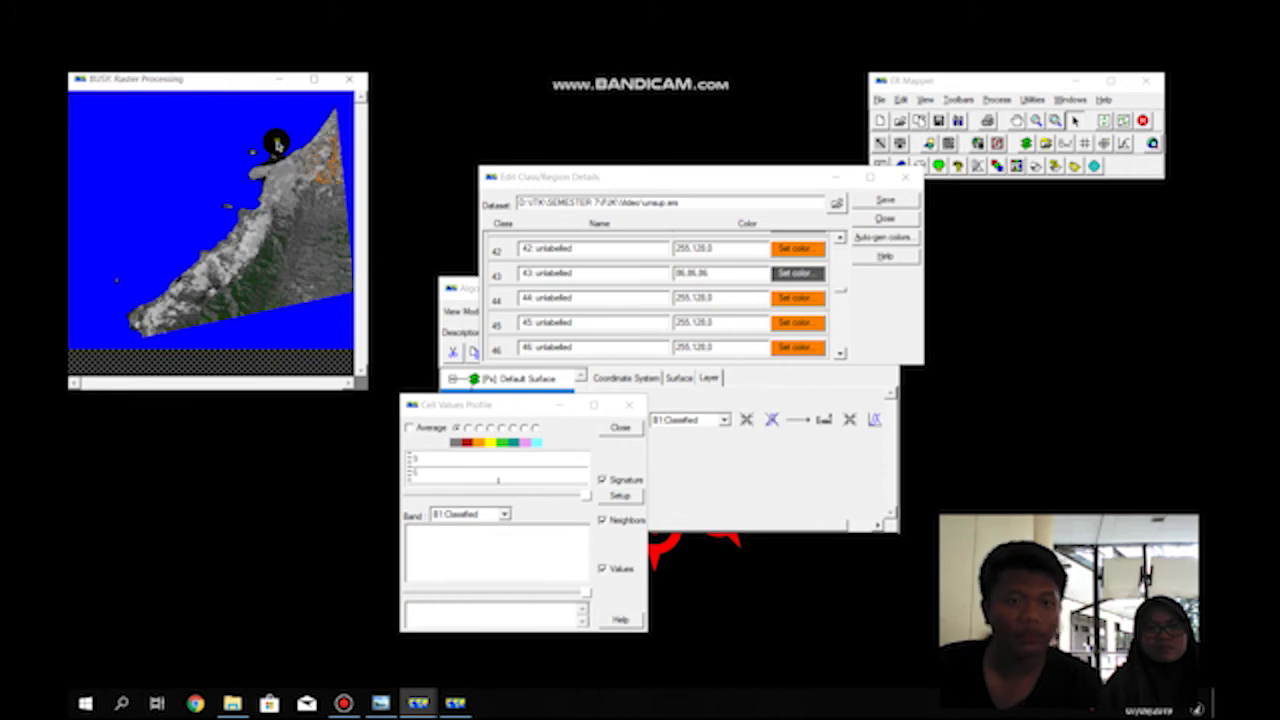